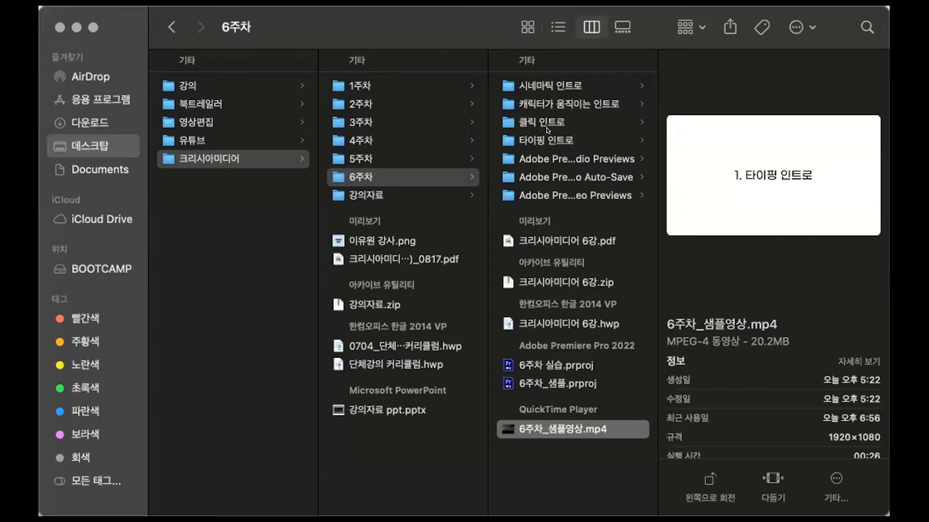
Step: Create a new project named 6주차_실습 in the 6주차 folder, keeping the default settings
{"action": "left_click", "coordinate": [586, 461]}
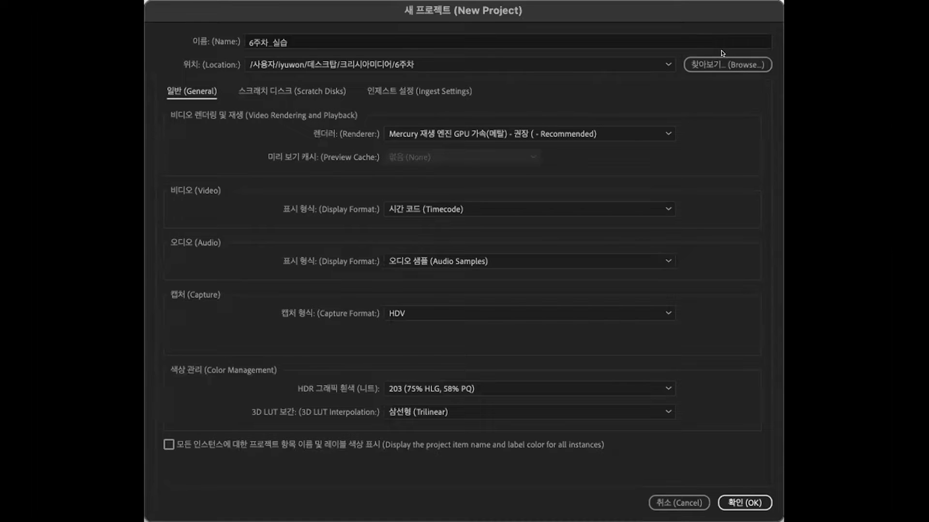
{"action": "left_click", "coordinate": [719, 58]}
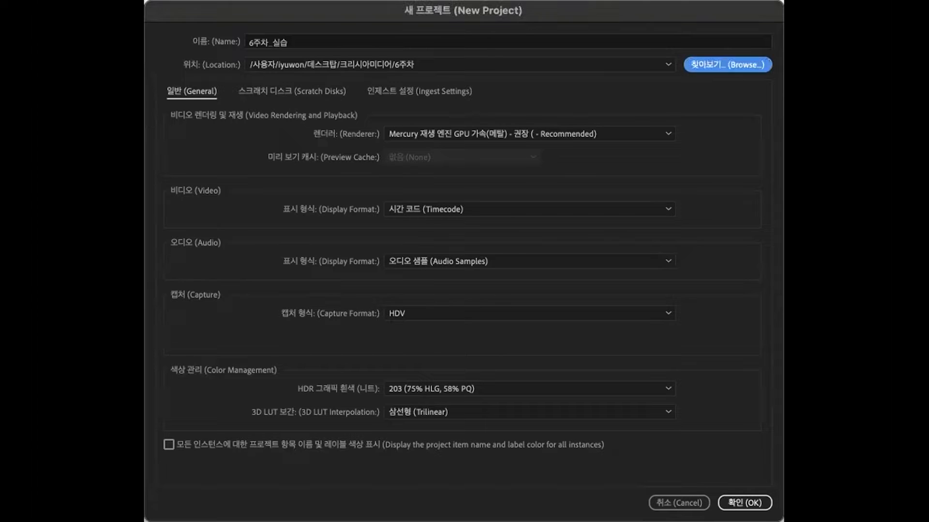
{"action": "left_click", "coordinate": [736, 503]}
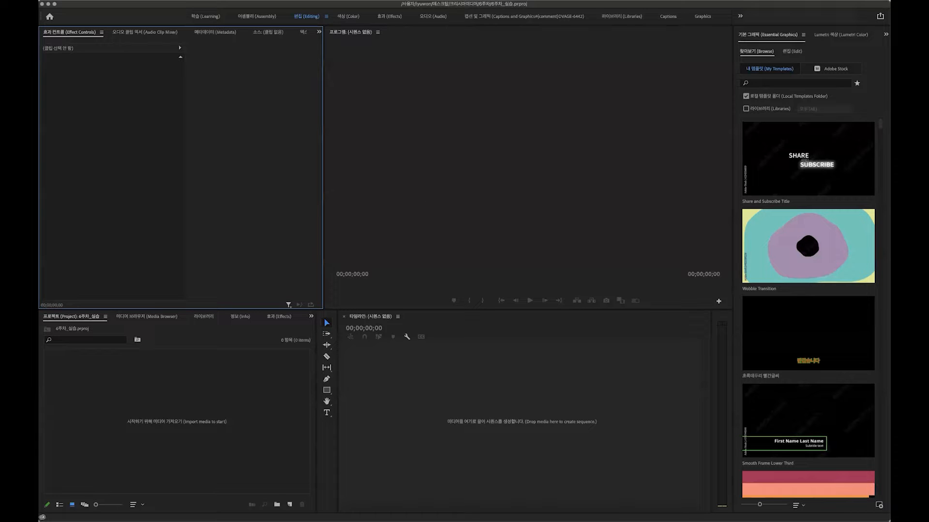
Step: Close the Essential Graphics and Lumetri Color panels to free up workspace
{"action": "left_click", "coordinate": [802, 35]}
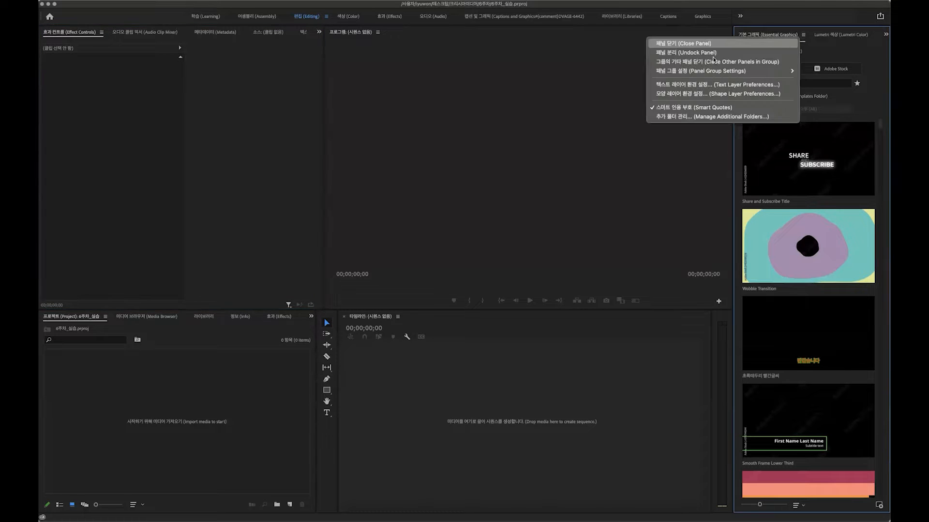
{"action": "left_click", "coordinate": [766, 43]}
{"action": "left_click", "coordinate": [798, 34]}
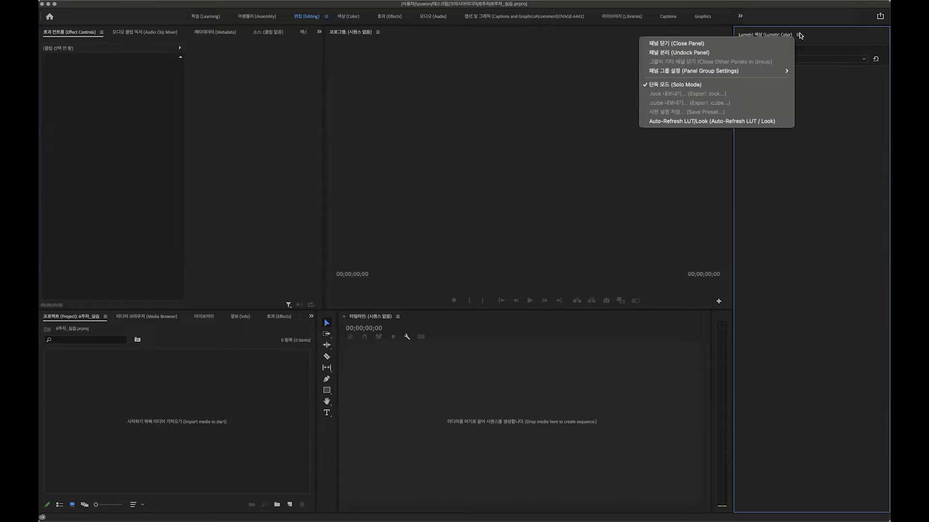
{"action": "left_click", "coordinate": [744, 44]}
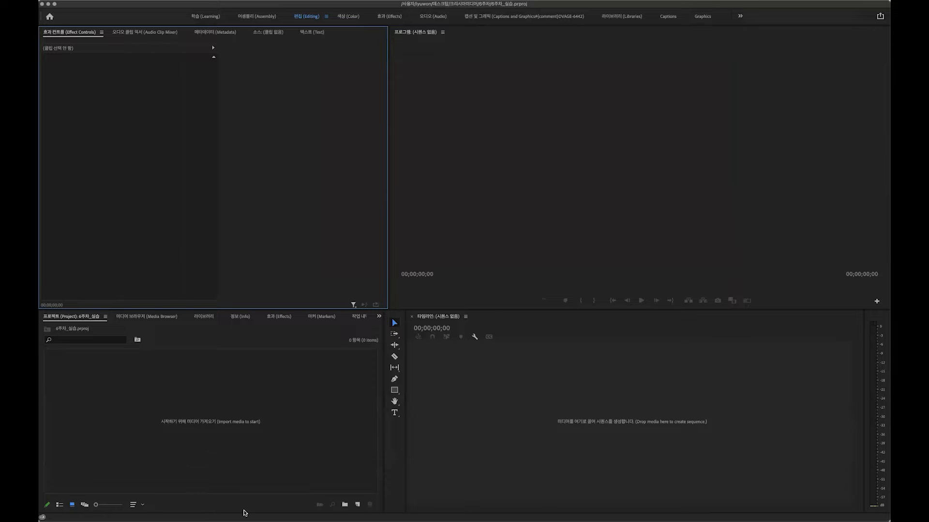
{"action": "left_click", "coordinate": [182, 367]}
{"action": "left_click", "coordinate": [539, 404]}
{"action": "left_click", "coordinate": [529, 163]}
{"action": "left_click", "coordinate": [256, 163]}
{"action": "left_click", "coordinate": [269, 361]}
{"action": "left_click", "coordinate": [499, 425]}
{"action": "left_click", "coordinate": [481, 220]}
{"action": "left_click", "coordinate": [283, 219]}
{"action": "left_click", "coordinate": [218, 373]}
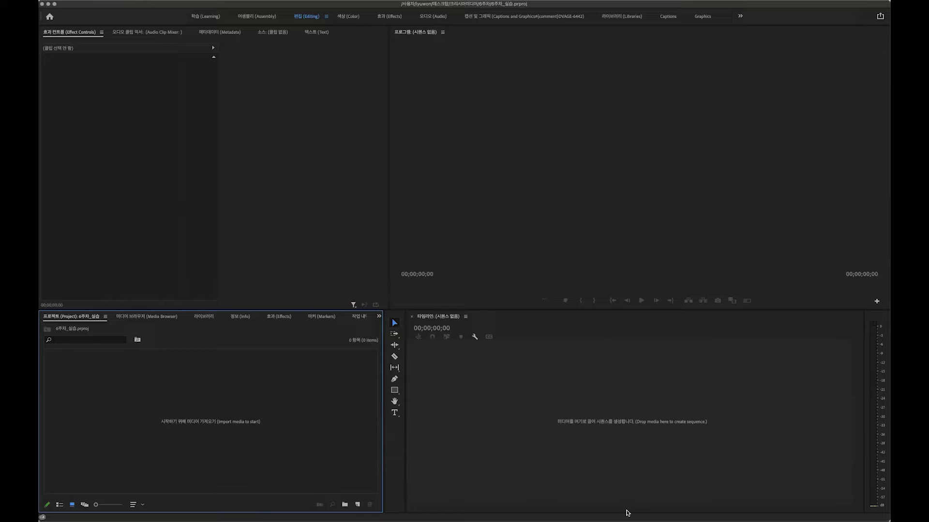
{"action": "left_click", "coordinate": [550, 167]}
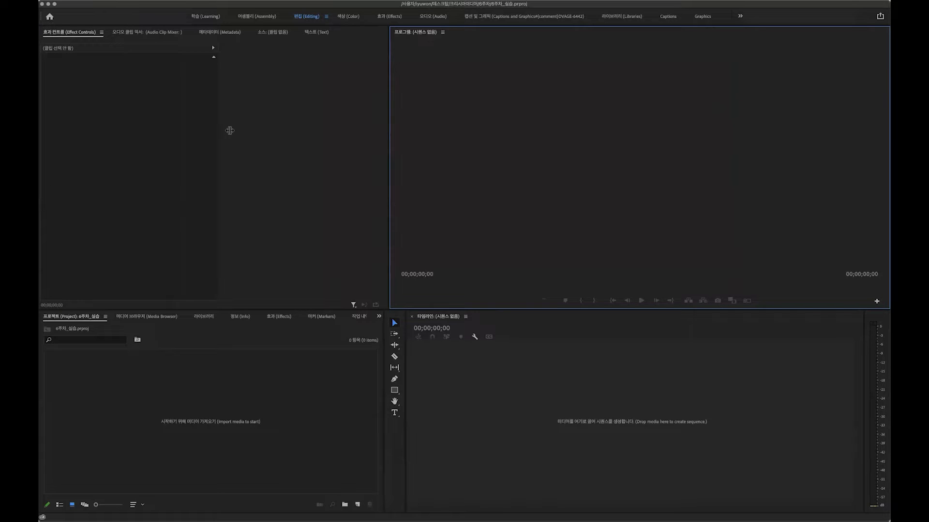
{"action": "left_click", "coordinate": [229, 131]}
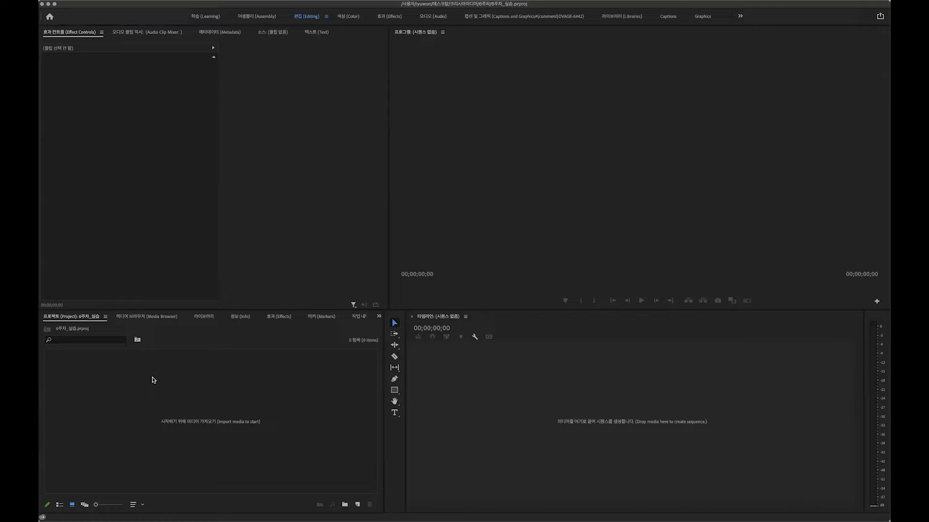
{"action": "double_click", "coordinate": [162, 388]}
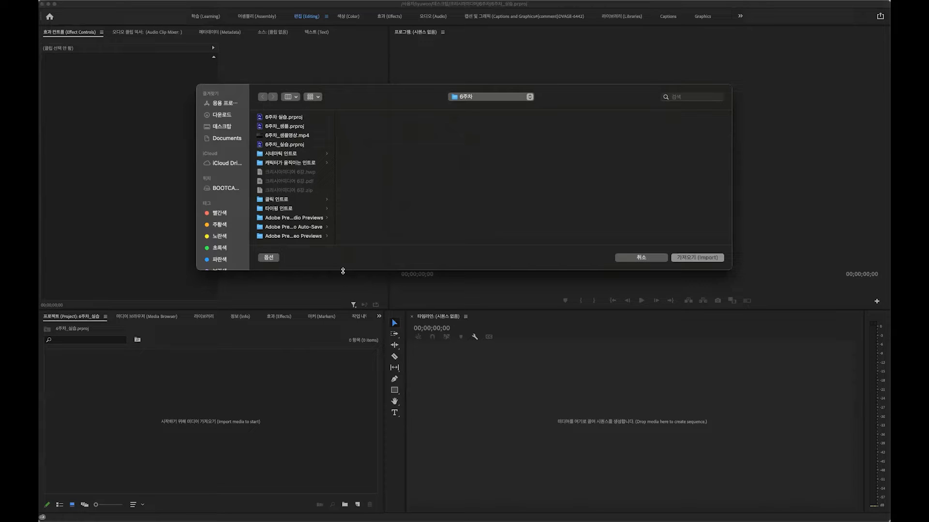
{"action": "left_click_drag", "start_coordinate": [344, 270], "coordinate": [337, 333]}
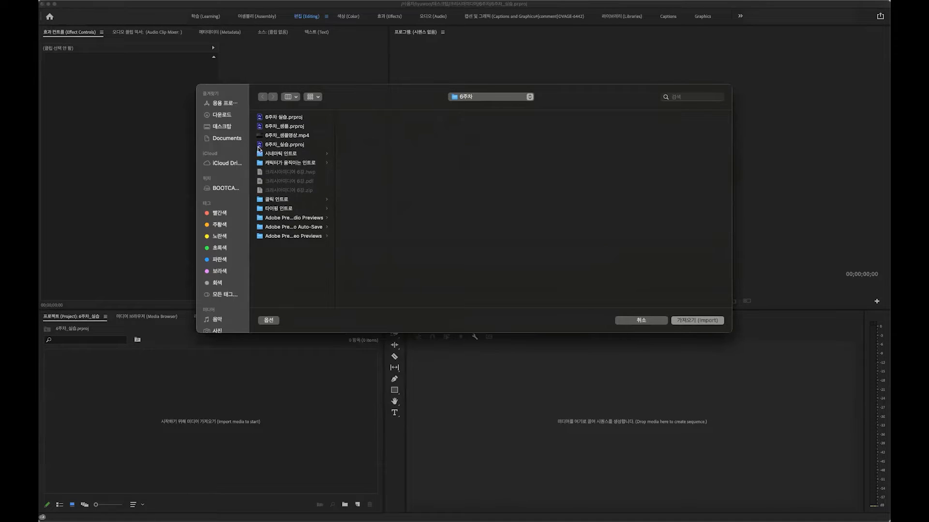
{"action": "left_click", "coordinate": [232, 129]}
{"action": "double_click", "coordinate": [278, 154]}
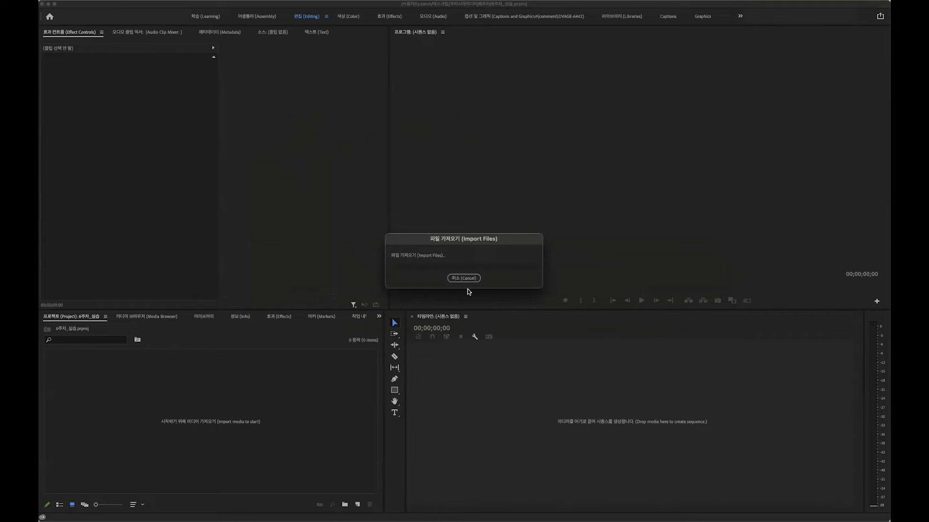
{"action": "left_click", "coordinate": [479, 312]}
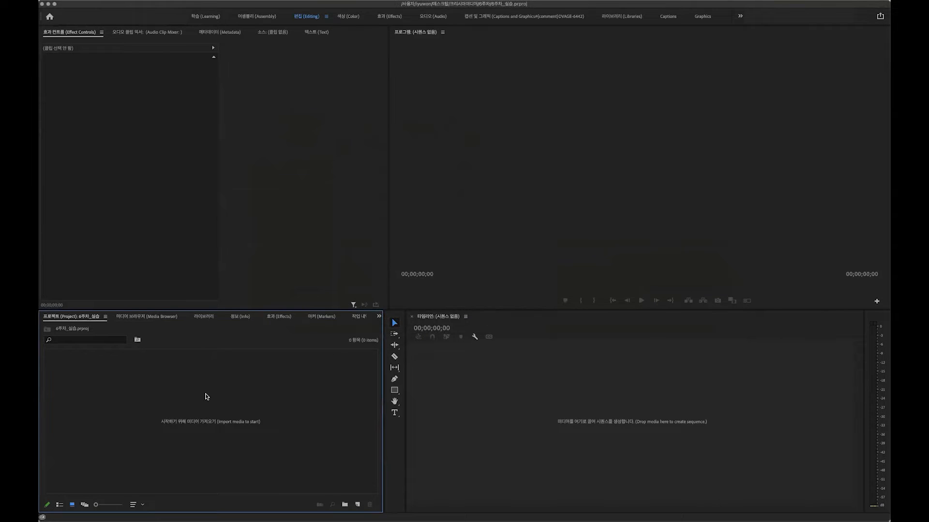
Step: Import 곰돌이.png and 타이핑 효과음.mp3 from the 타이핑 인트로 folder inside 6주차 into the project
{"action": "double_click", "coordinate": [206, 397]}
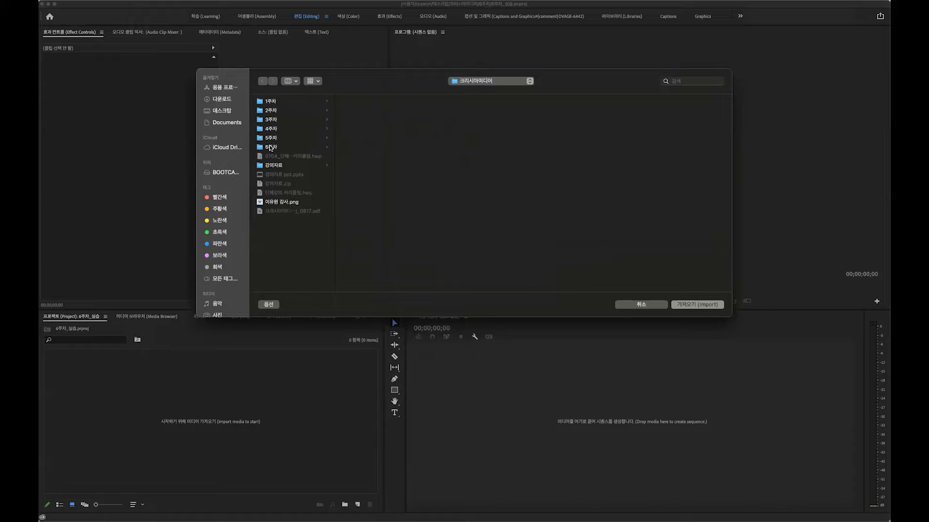
{"action": "left_click_drag", "start_coordinate": [378, 81], "coordinate": [284, 81]}
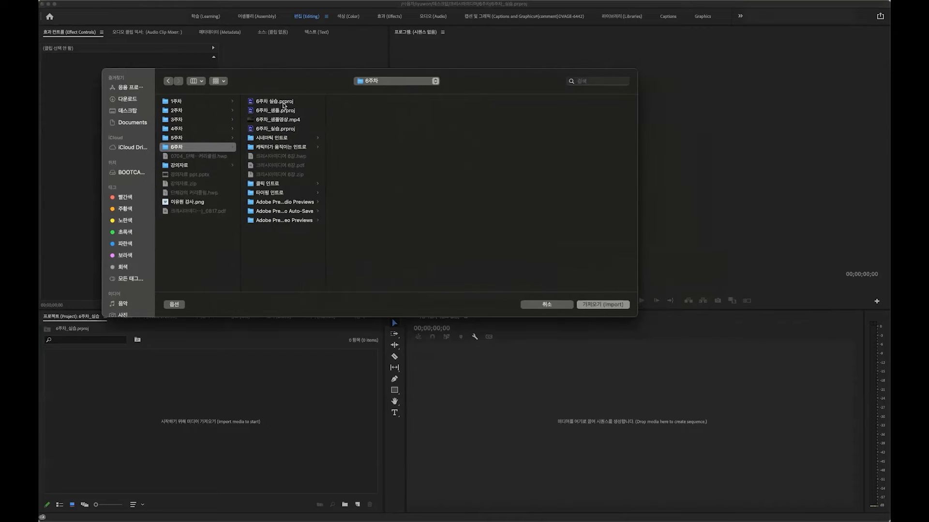
{"action": "left_click", "coordinate": [270, 192]}
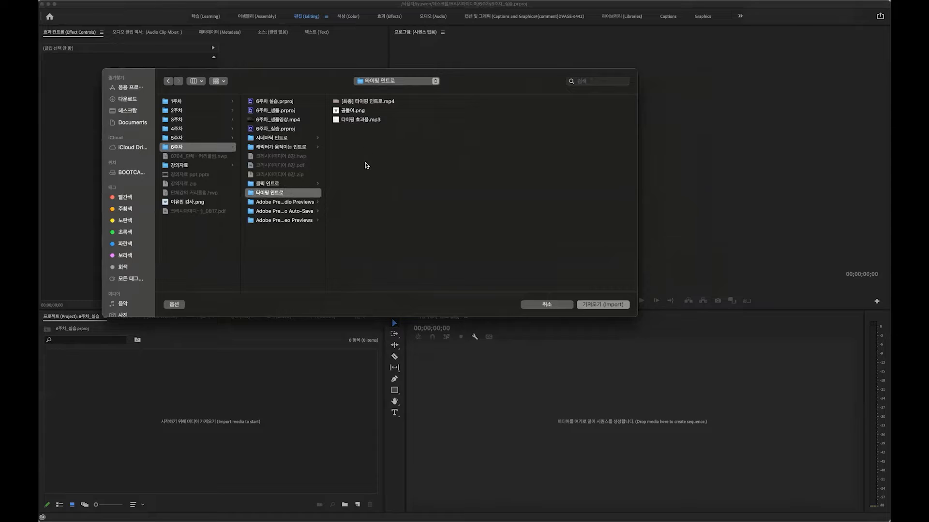
{"action": "left_click", "coordinate": [355, 110]}
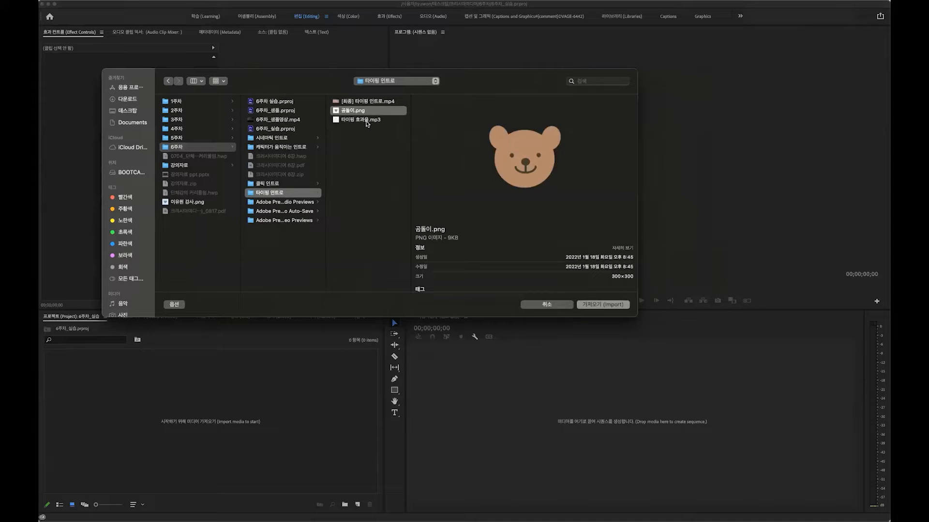
{"action": "left_click", "coordinate": [366, 120], "text": "shift"}
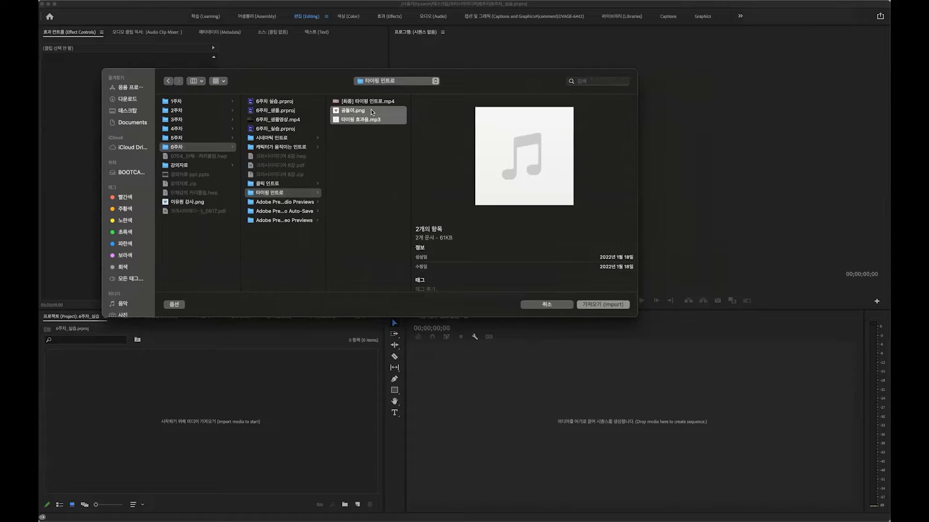
{"action": "left_click", "coordinate": [609, 305]}
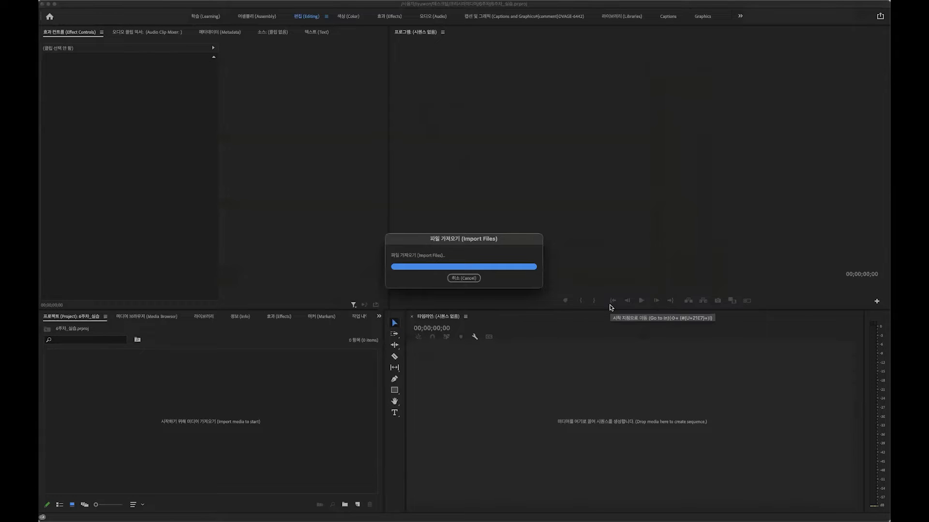
{"action": "left_click", "coordinate": [333, 437]}
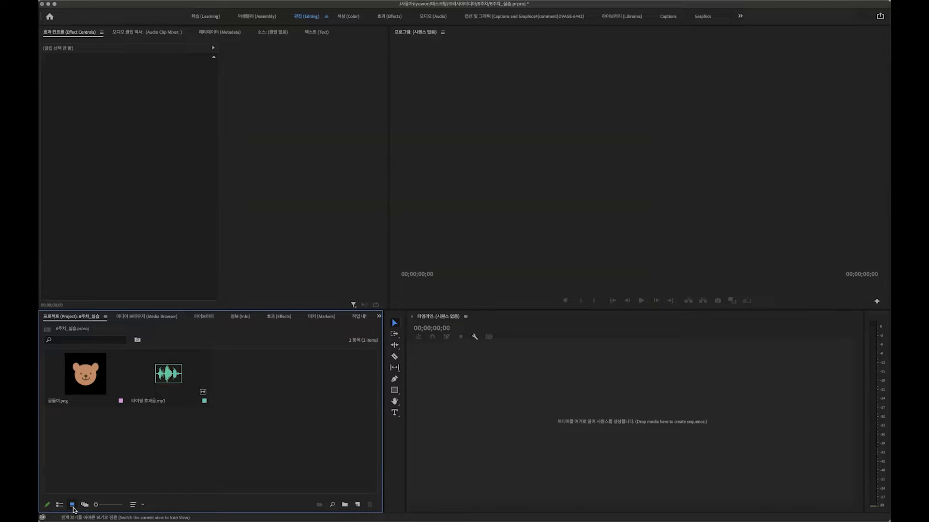
Step: Switch the project items to list view and back to icon view
{"action": "left_click", "coordinate": [60, 505]}
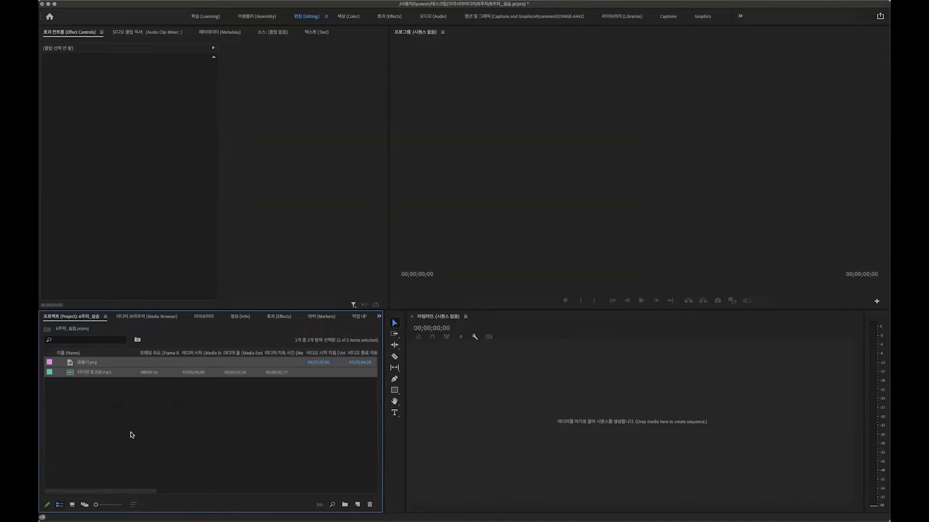
{"action": "left_click", "coordinate": [90, 408]}
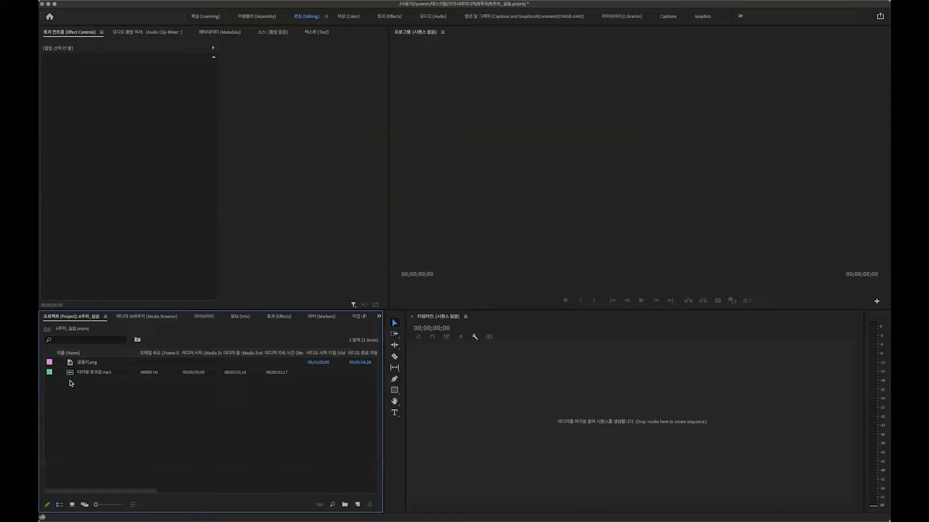
{"action": "left_click", "coordinate": [72, 504]}
{"action": "left_click", "coordinate": [60, 505]}
{"action": "left_click", "coordinate": [72, 504]}
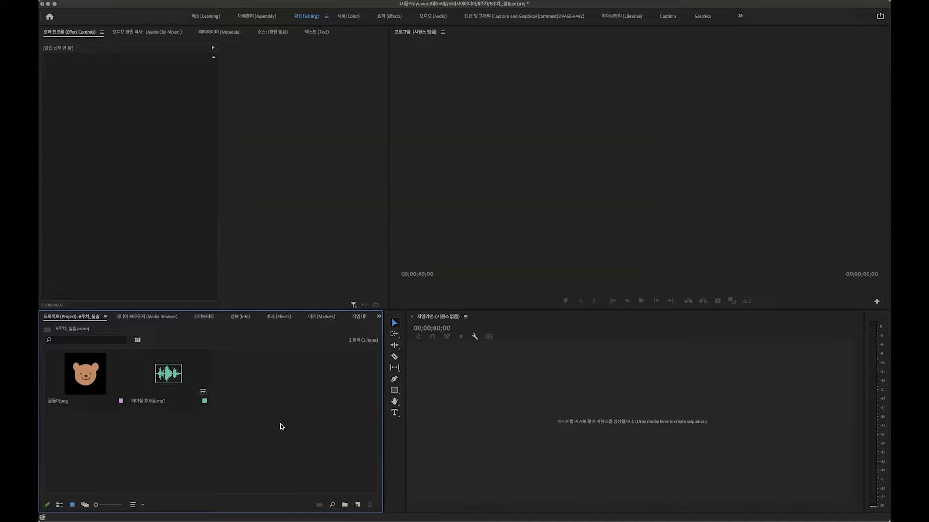
Step: Create a new sequence named 타이핑 인트로 using the ARRI 1080p 29.97 preset
{"action": "key", "text": "super+n"}
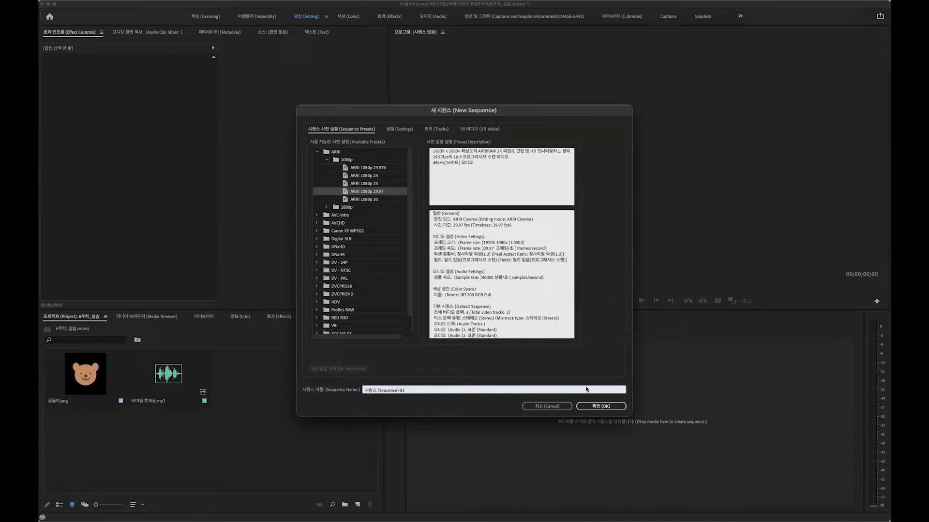
{"action": "left_click_drag", "start_coordinate": [434, 118], "coordinate": [427, 96]}
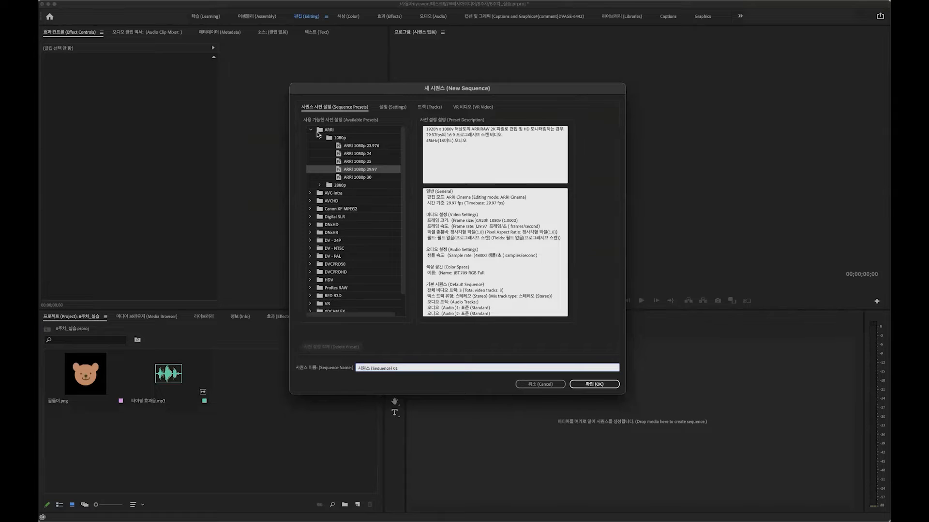
{"action": "left_click", "coordinate": [311, 131]}
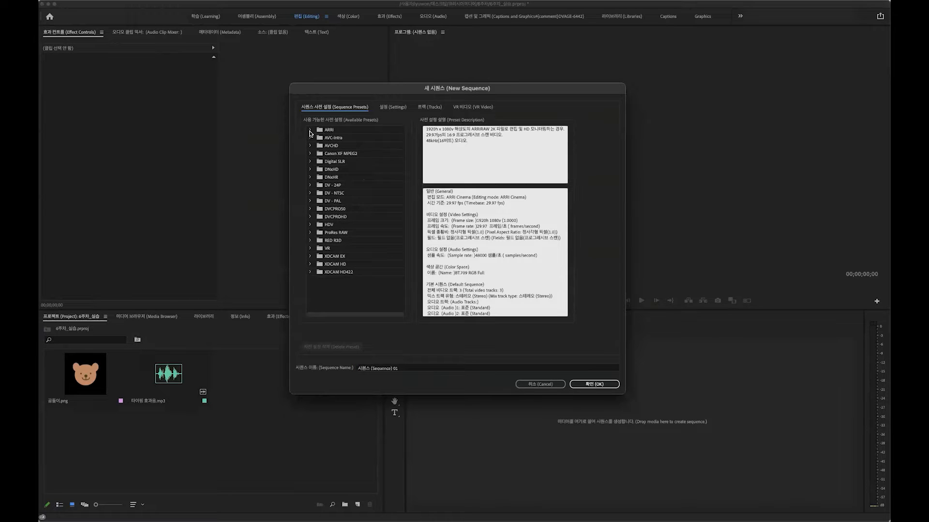
{"action": "left_click", "coordinate": [310, 131]}
{"action": "left_click", "coordinate": [321, 139]}
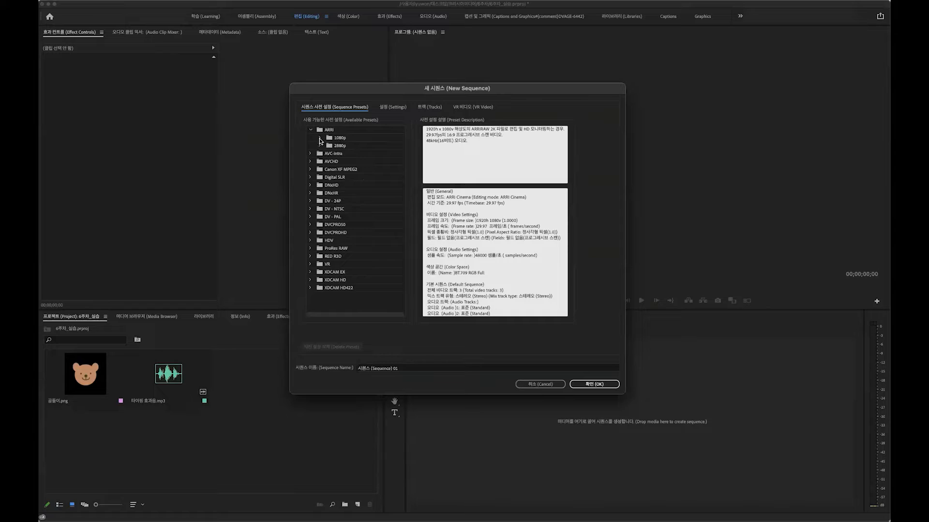
{"action": "left_click", "coordinate": [320, 139]}
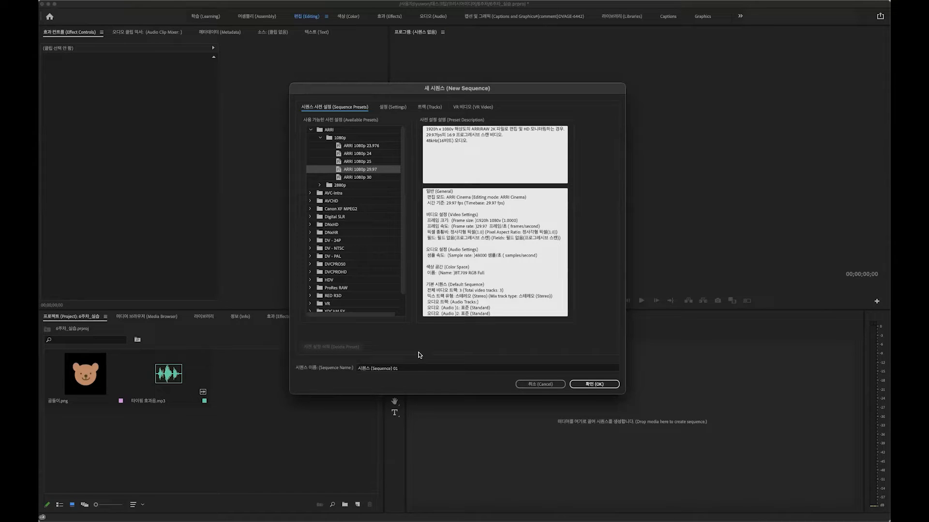
{"action": "left_click_drag", "start_coordinate": [405, 371], "coordinate": [320, 371]}
{"action": "type", "text": "ㅌ"}
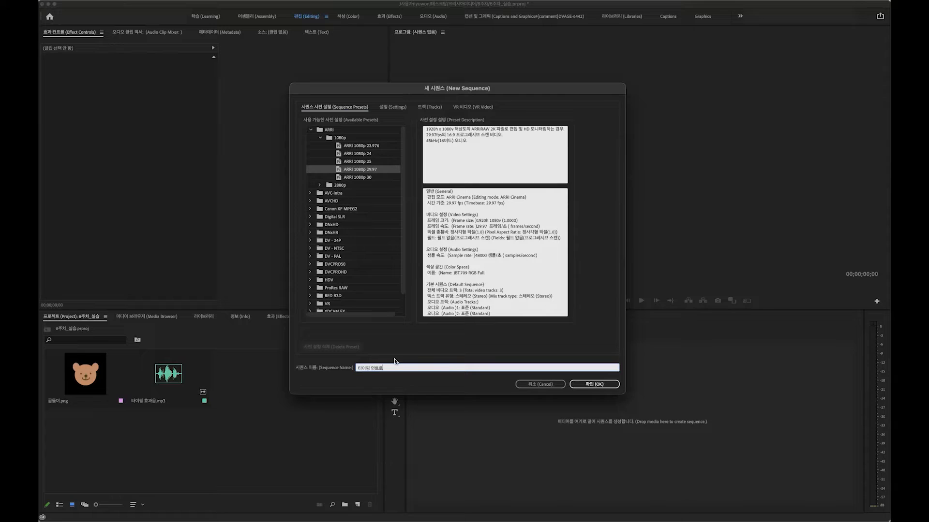
{"action": "left_click", "coordinate": [611, 386]}
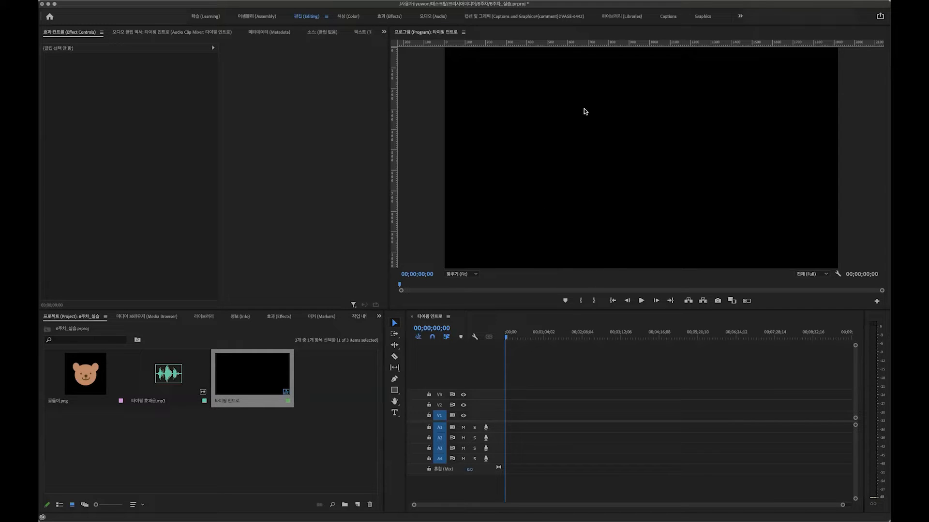
Step: Import [최종] 타이핑 인트로.mp4 and place it on video track V1 at the start of the 타이핑 인트로 sequence
{"action": "left_click", "coordinate": [455, 278]}
{"action": "left_click", "coordinate": [460, 328]}
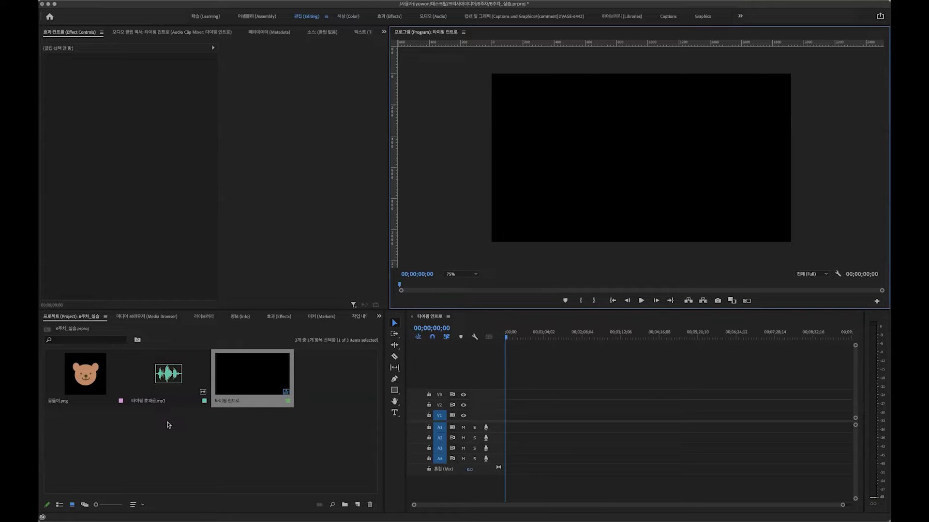
{"action": "double_click", "coordinate": [186, 438]}
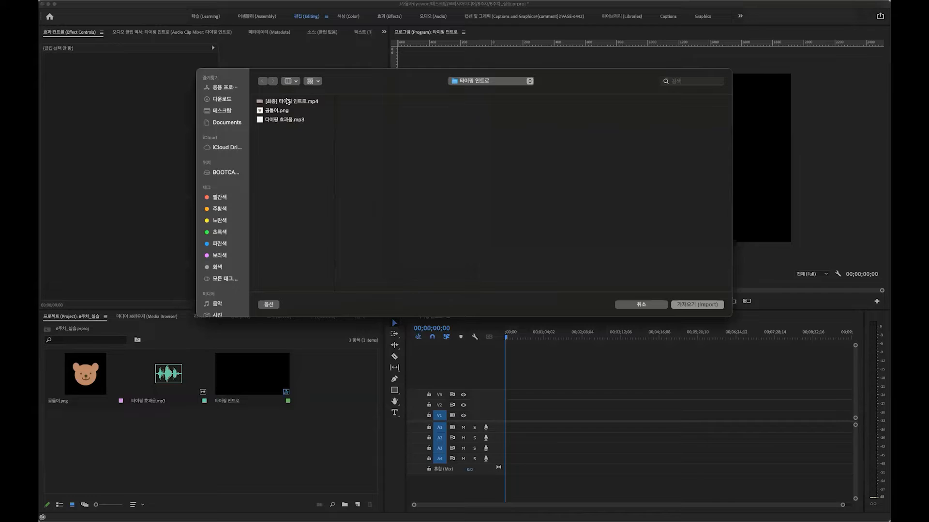
{"action": "left_click", "coordinate": [287, 101]}
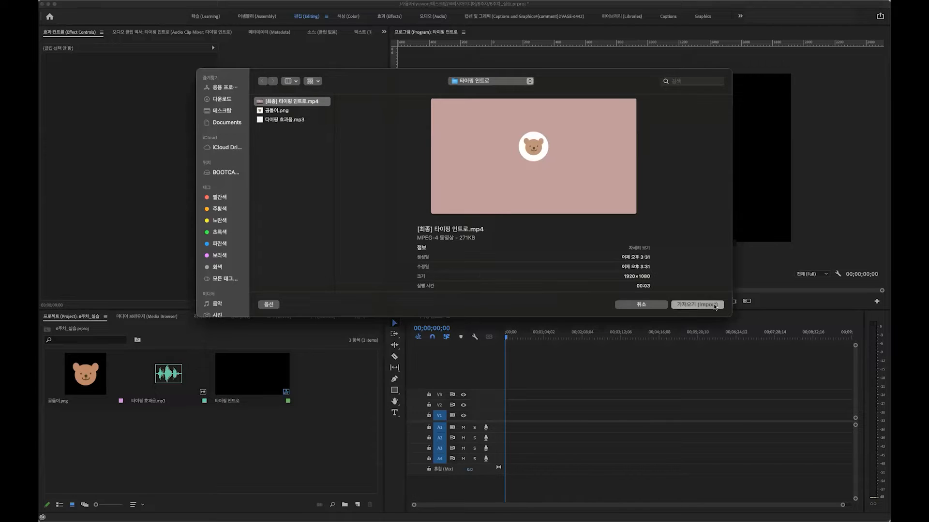
{"action": "left_click", "coordinate": [713, 303]}
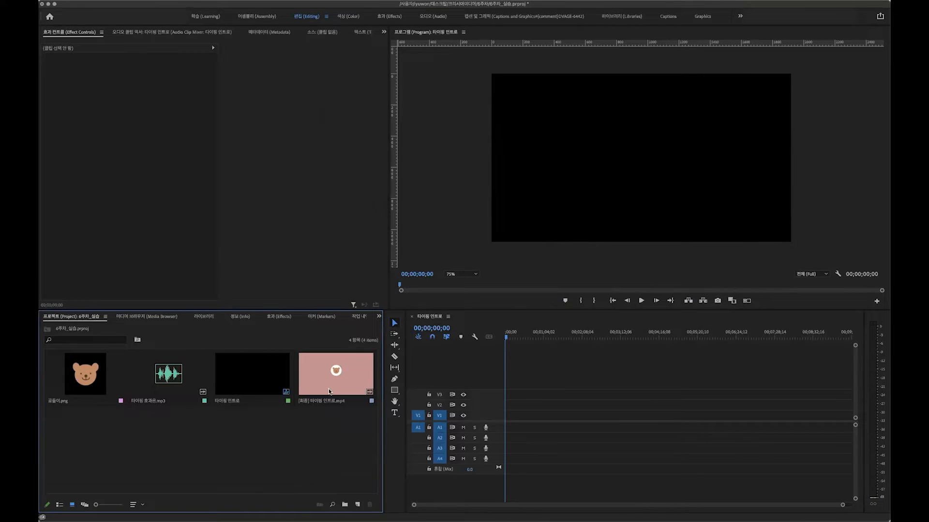
{"action": "left_click_drag", "start_coordinate": [361, 377], "coordinate": [505, 414]}
{"action": "left_click", "coordinate": [506, 417]}
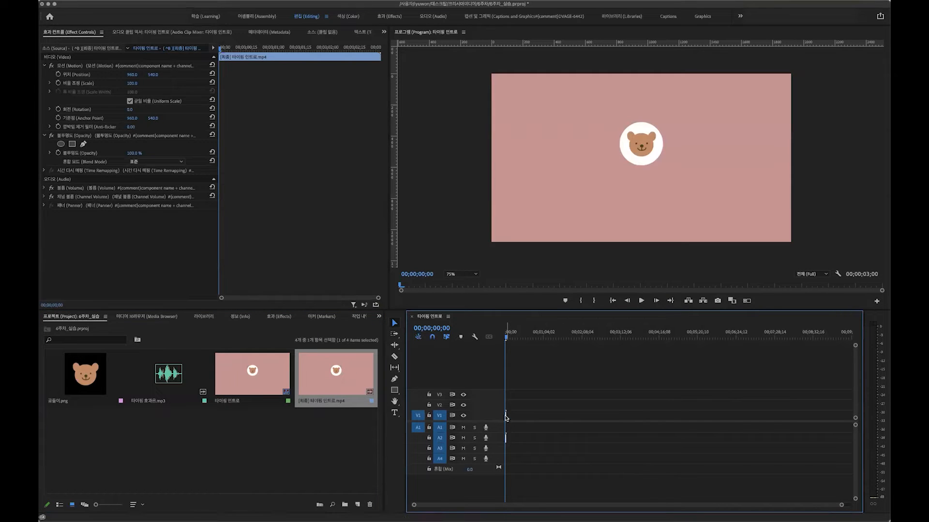
Step: Play back the reference video and move it away from the sequence start to about 10 seconds on track V2
{"action": "key", "text": "space"}
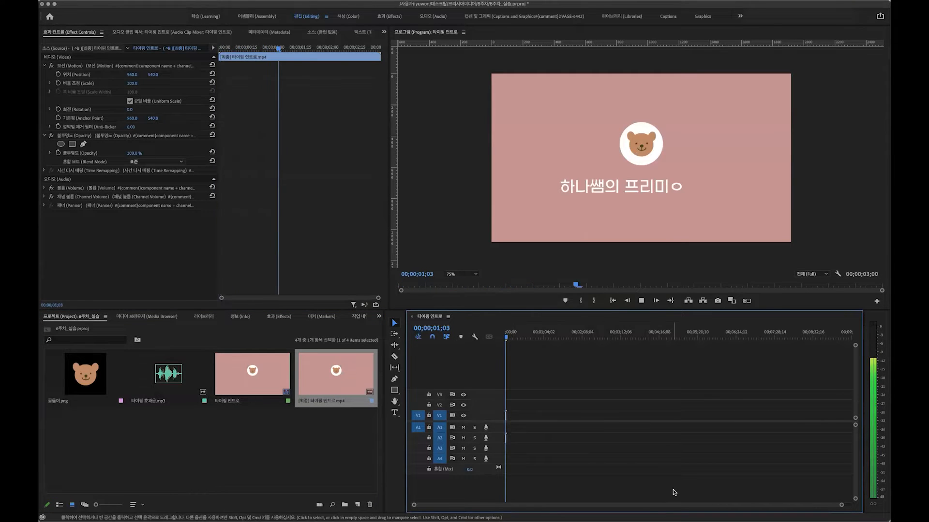
{"action": "key", "text": "space"}
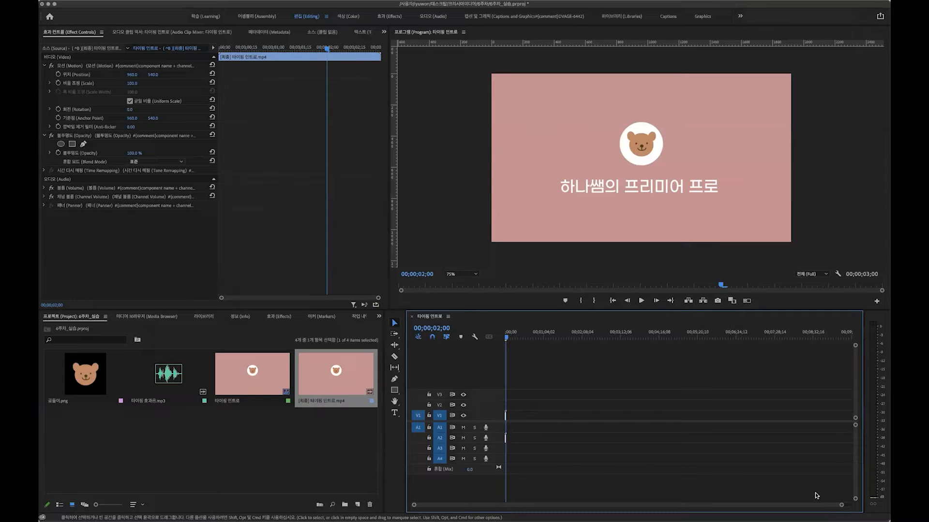
{"action": "left_click_drag", "start_coordinate": [841, 505], "coordinate": [478, 505]}
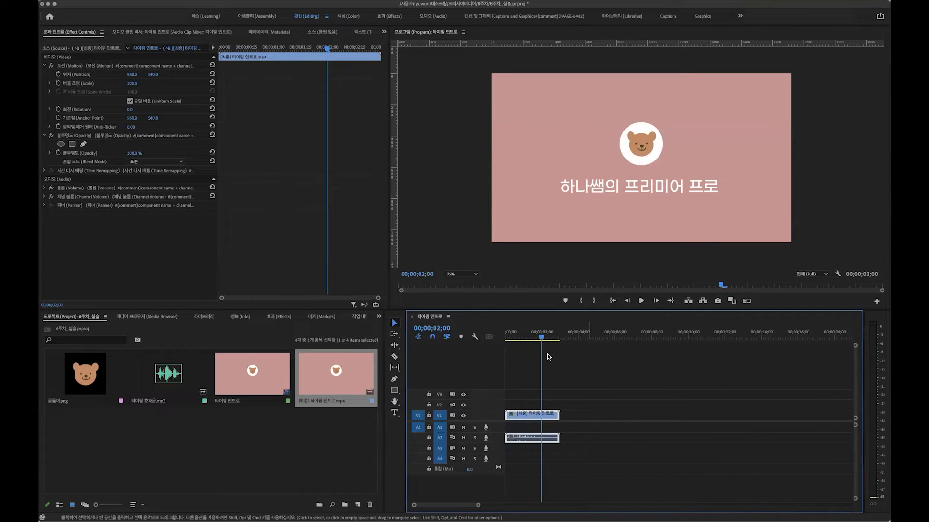
{"action": "left_click_drag", "start_coordinate": [540, 340], "coordinate": [498, 239]}
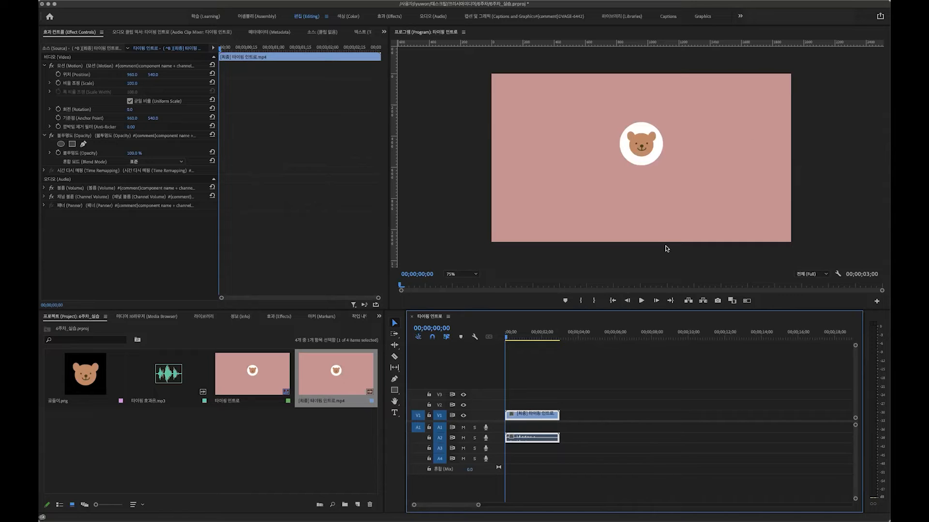
{"action": "left_click_drag", "start_coordinate": [525, 415], "coordinate": [714, 406]}
{"action": "left_click_drag", "start_coordinate": [541, 336], "coordinate": [501, 334]}
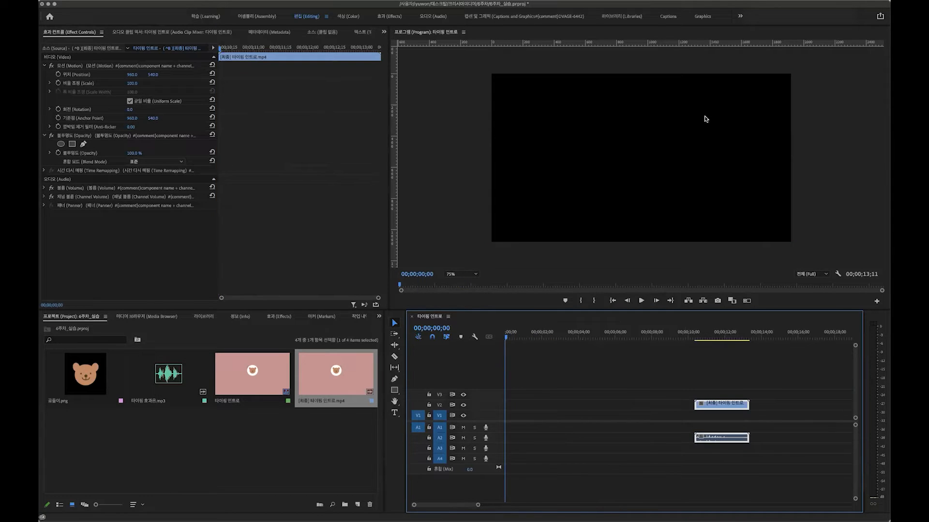
Step: Create a new color matte at 1920 × 1080, 29.97 fps drop-frame, with square pixels
{"action": "left_click", "coordinate": [357, 505]}
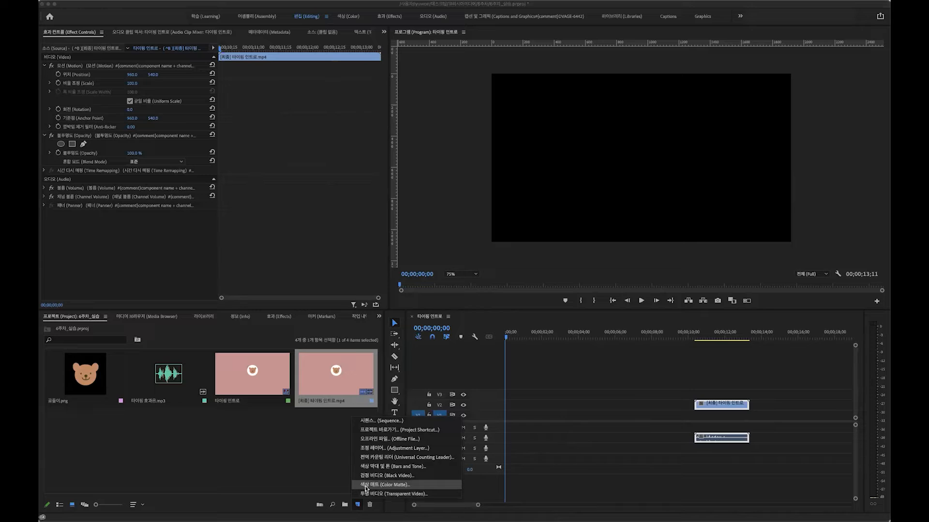
{"action": "left_click", "coordinate": [366, 486]}
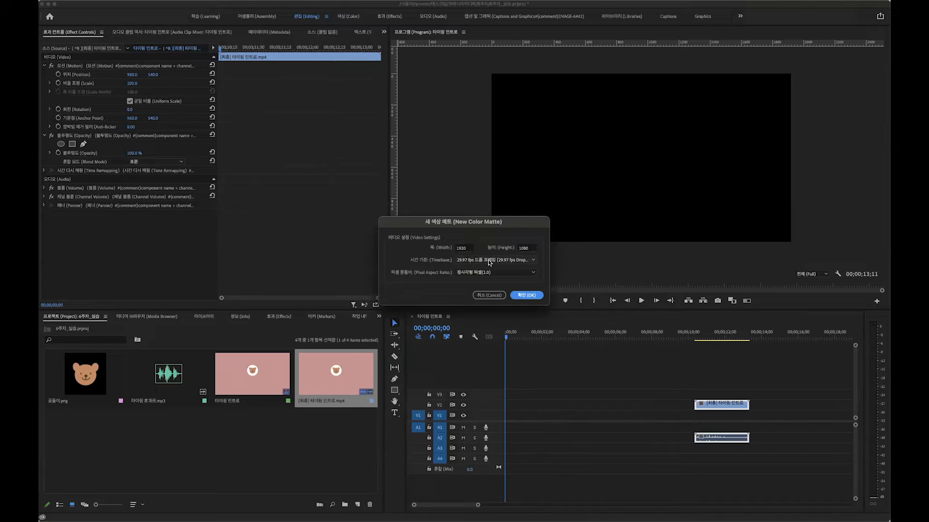
{"action": "left_click", "coordinate": [527, 295]}
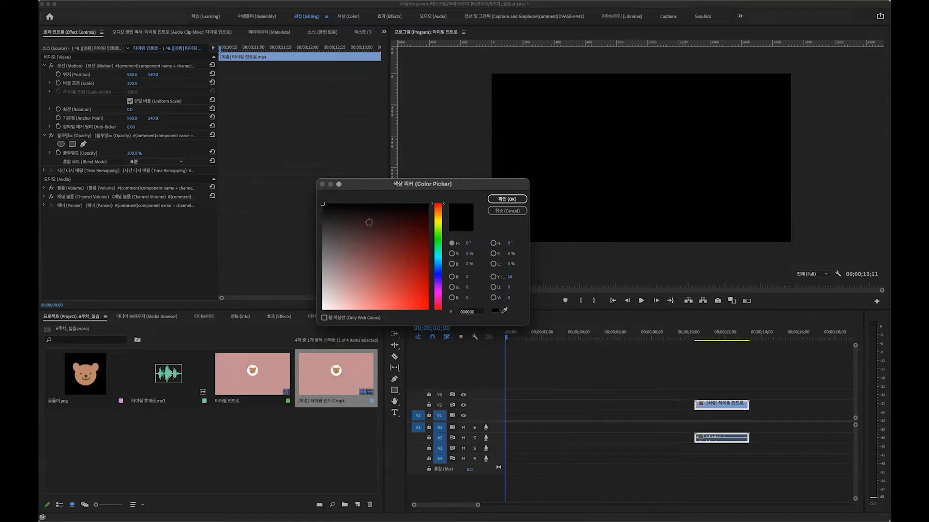
Step: Set the matte's color to the muted pink with hex code C19090
{"action": "left_click_drag", "start_coordinate": [356, 290], "coordinate": [359, 319]}
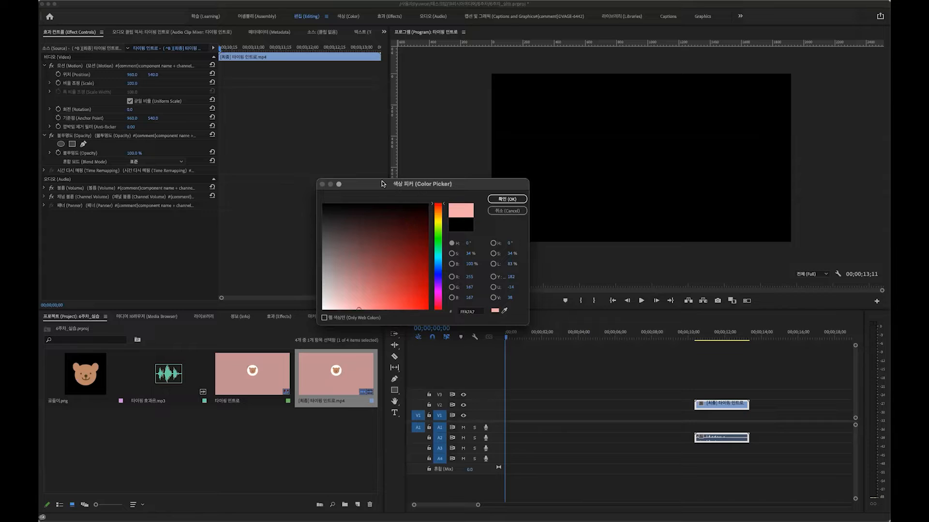
{"action": "left_click_drag", "start_coordinate": [385, 184], "coordinate": [402, 157]}
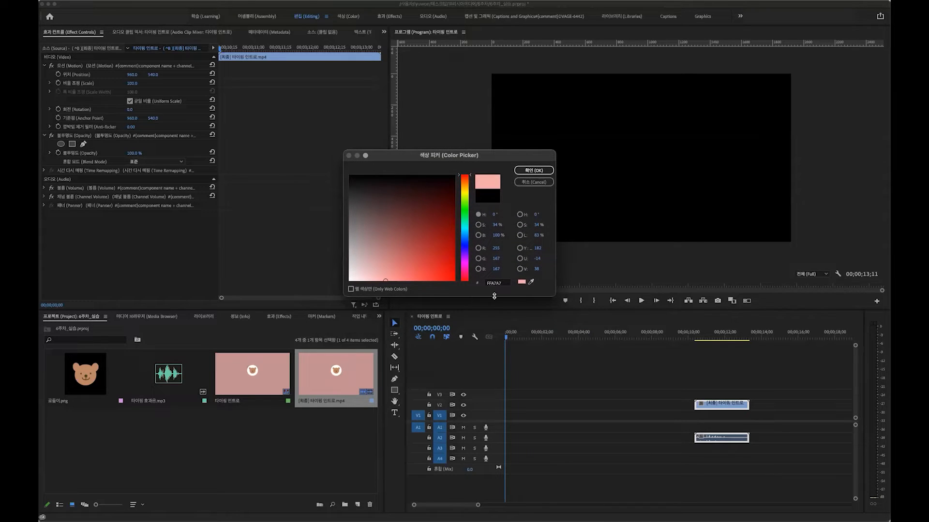
{"action": "left_click", "coordinate": [504, 284]}
{"action": "key", "text": "BackSpace"}
{"action": "key", "text": "BackSpace"}
{"action": "key", "text": "BackSpace"}
{"action": "key", "text": "BackSpace"}
{"action": "key", "text": "BackSpace"}
{"action": "key", "text": "BackSpace"}
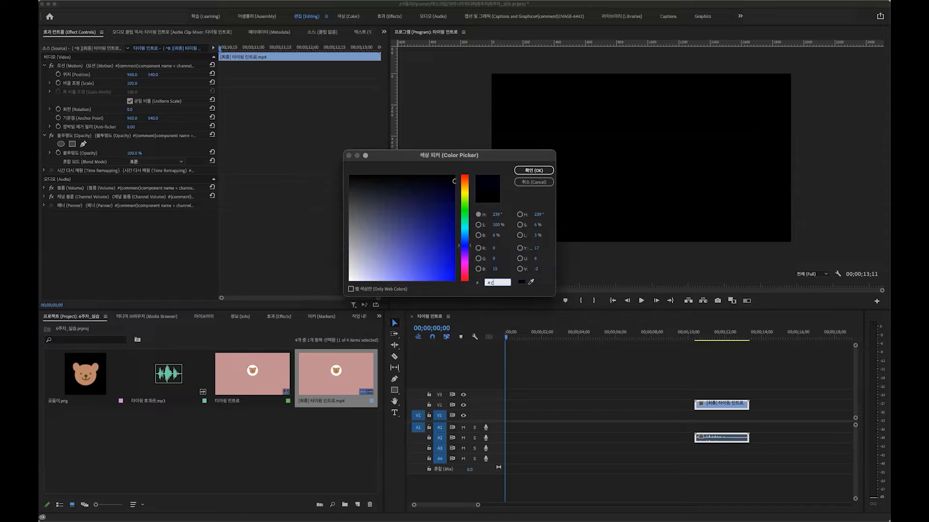
{"action": "type", "text": "c19090"}
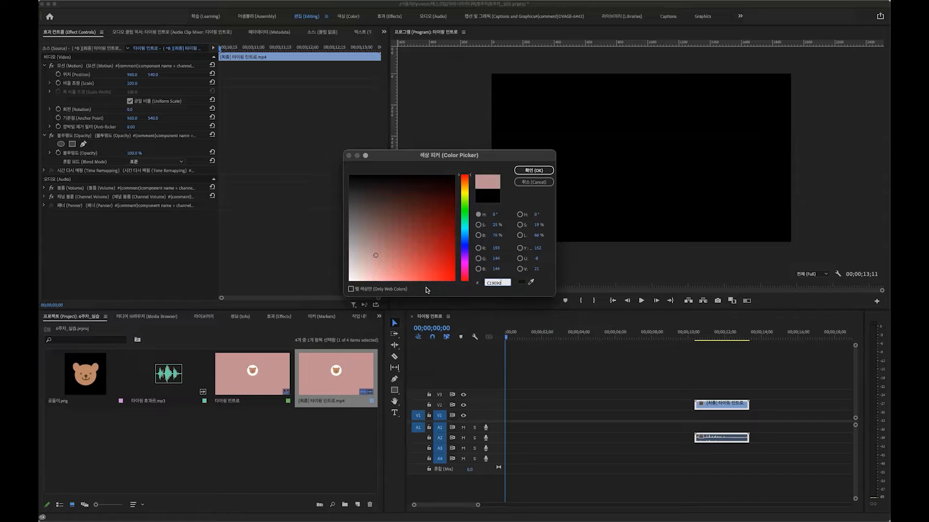
{"action": "left_click", "coordinate": [534, 170]}
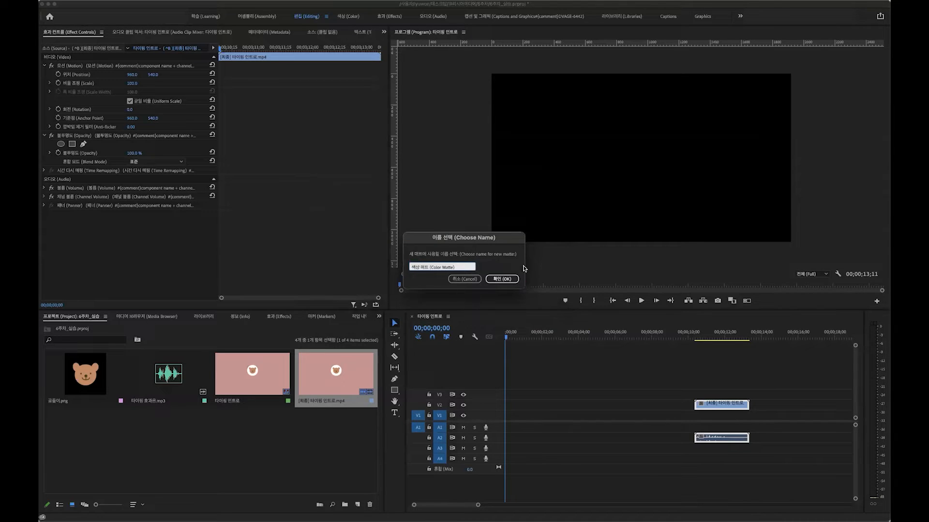
Step: Name the new color matte 분홍색
{"action": "type", "text": "qnss"}
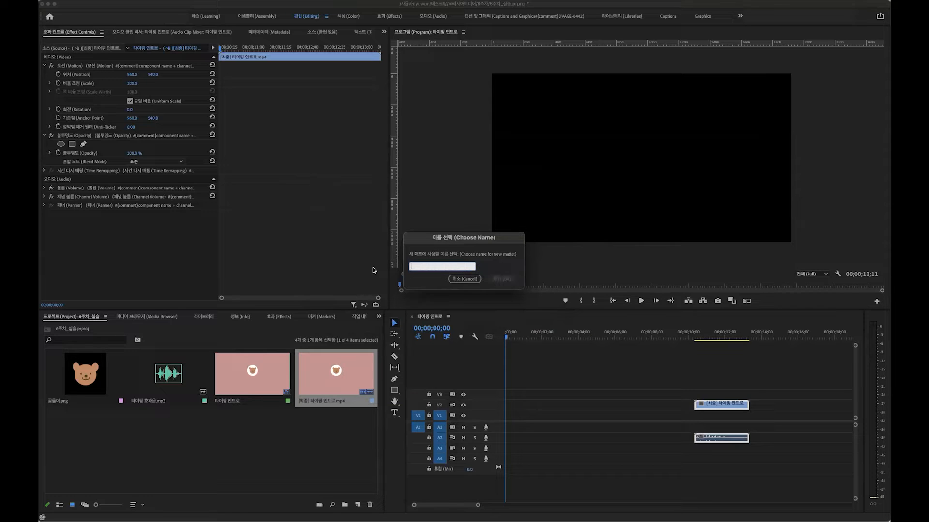
{"action": "type", "text": "b"}
{"action": "left_click", "coordinate": [501, 279]}
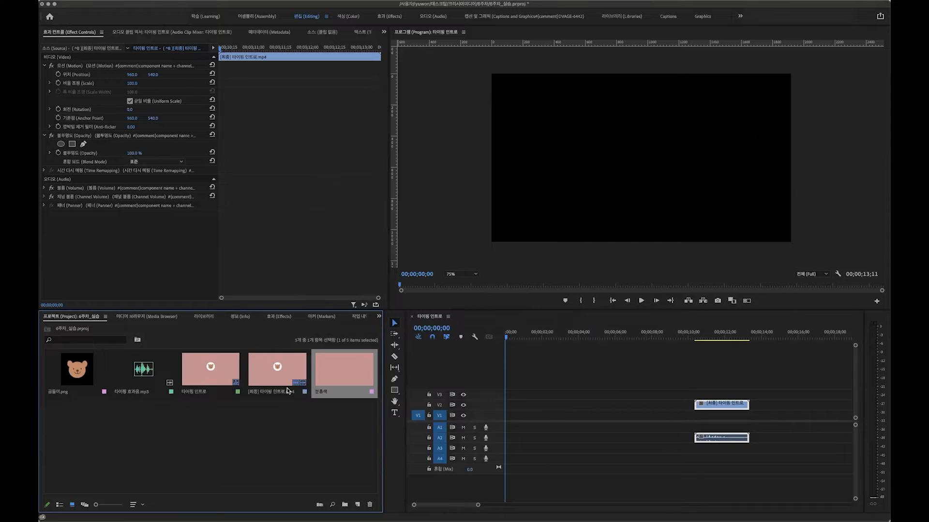
{"action": "double_click", "coordinate": [338, 374]}
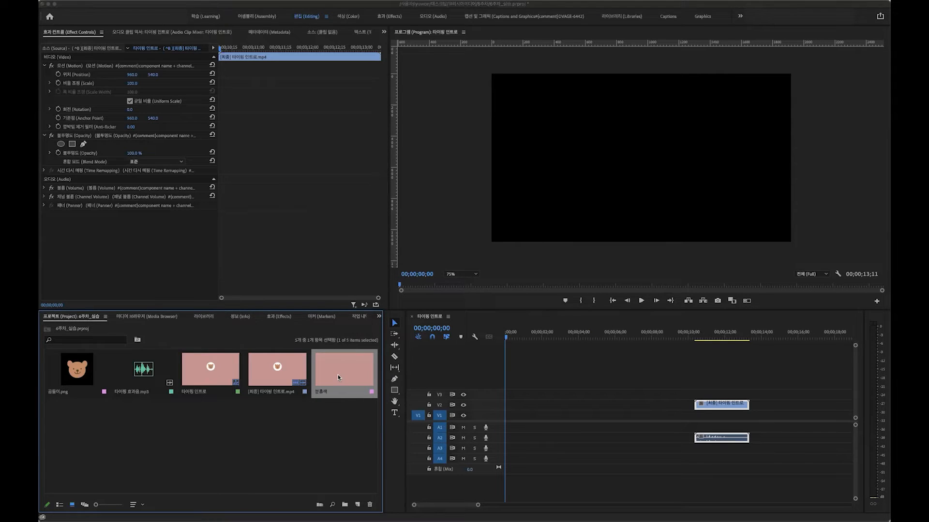
{"action": "mouse_move", "coordinate": [431, 232]}
{"action": "left_mouse_down"}
{"action": "mouse_move", "coordinate": [398, 193]}
{"action": "mouse_move", "coordinate": [382, 213]}
{"action": "left_mouse_up"}
{"action": "left_click_drag", "start_coordinate": [464, 176], "coordinate": [464, 273]}
{"action": "left_click", "coordinate": [413, 231]}
{"action": "mouse_move", "coordinate": [414, 248]}
{"action": "left_mouse_down"}
{"action": "mouse_move", "coordinate": [446, 207]}
{"action": "mouse_move", "coordinate": [381, 254]}
{"action": "mouse_move", "coordinate": [398, 209]}
{"action": "mouse_move", "coordinate": [421, 227]}
{"action": "left_mouse_up"}
{"action": "left_click", "coordinate": [533, 183]}
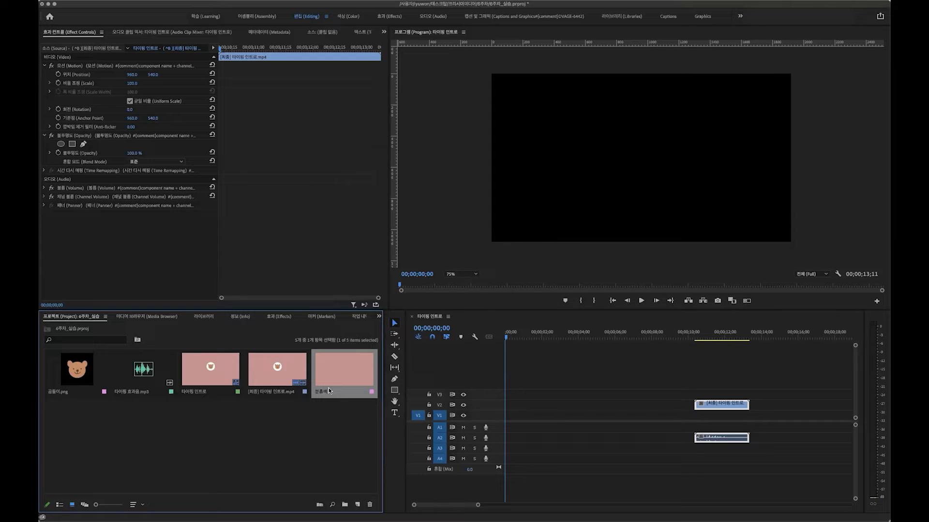
Step: Place the 분홍색 matte at the start of V1 and move the reference clip onto V1 and A1 at about 8.5 seconds
{"action": "left_click_drag", "start_coordinate": [322, 367], "coordinate": [493, 417]}
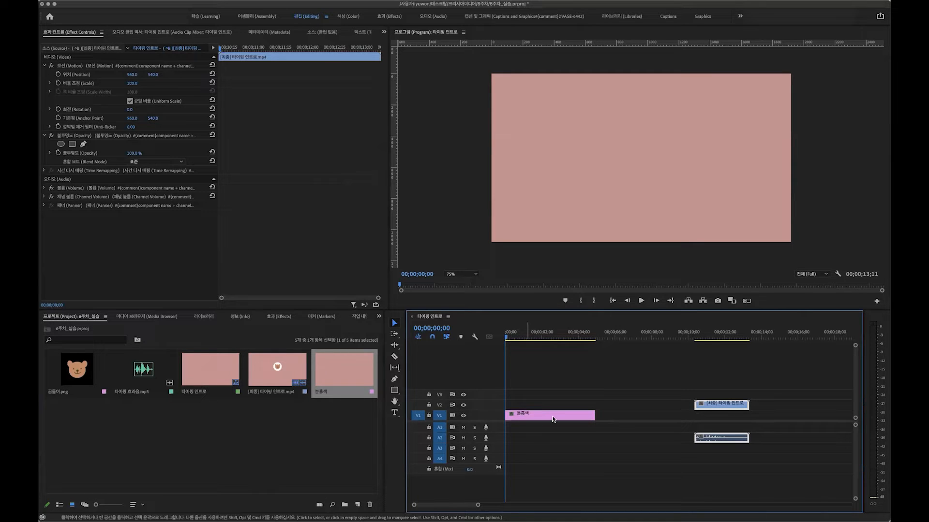
{"action": "left_click", "coordinate": [708, 406]}
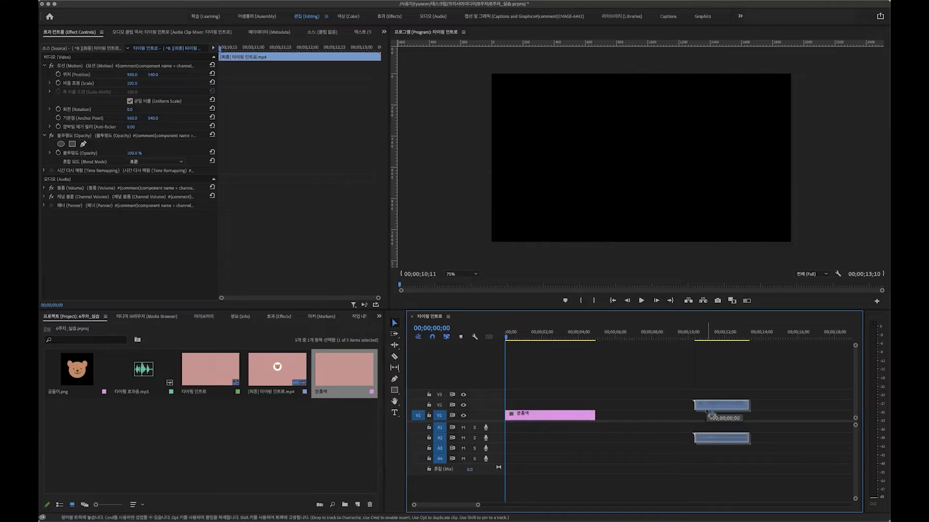
{"action": "double_click", "coordinate": [707, 435]}
{"action": "left_click_drag", "start_coordinate": [707, 435], "coordinate": [675, 429]}
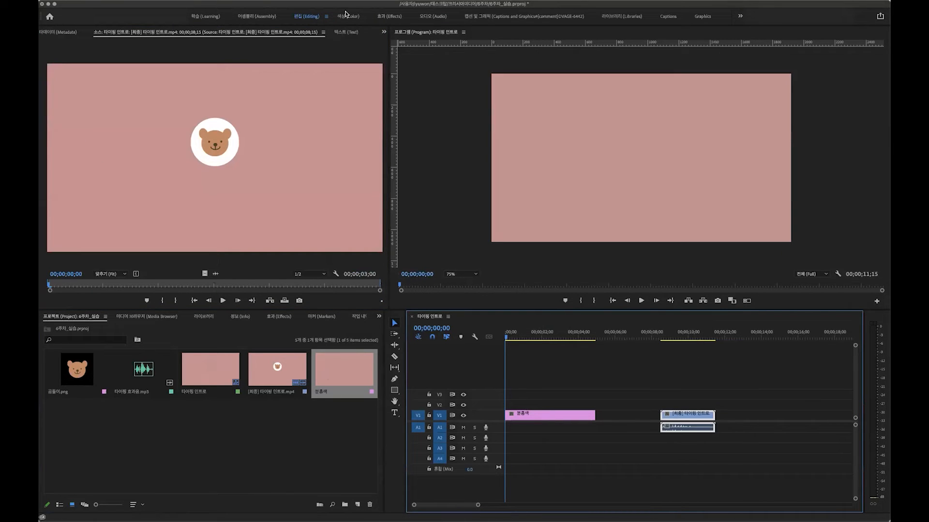
Step: Close the Source Monitor panel and bring the Effect Controls panel back into view
{"action": "left_click", "coordinate": [323, 32]}
{"action": "left_click", "coordinate": [344, 41]}
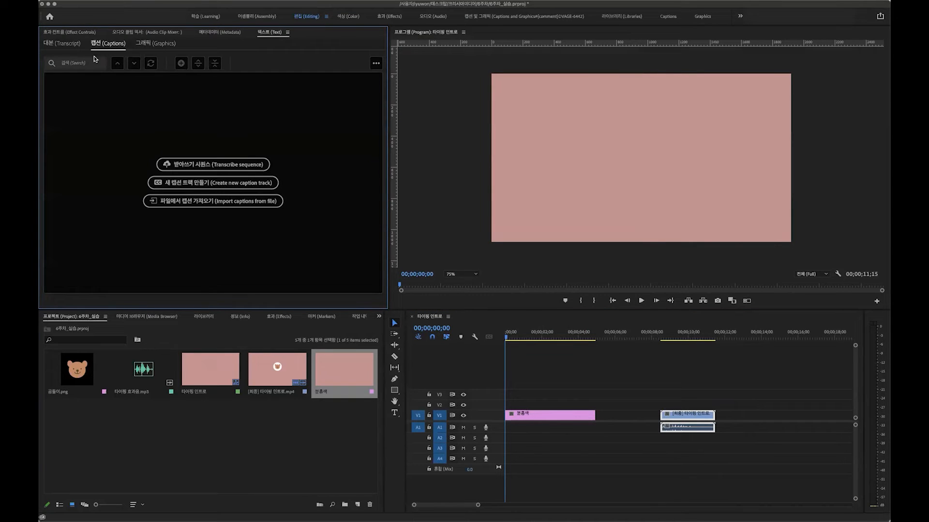
{"action": "left_click", "coordinate": [67, 32]}
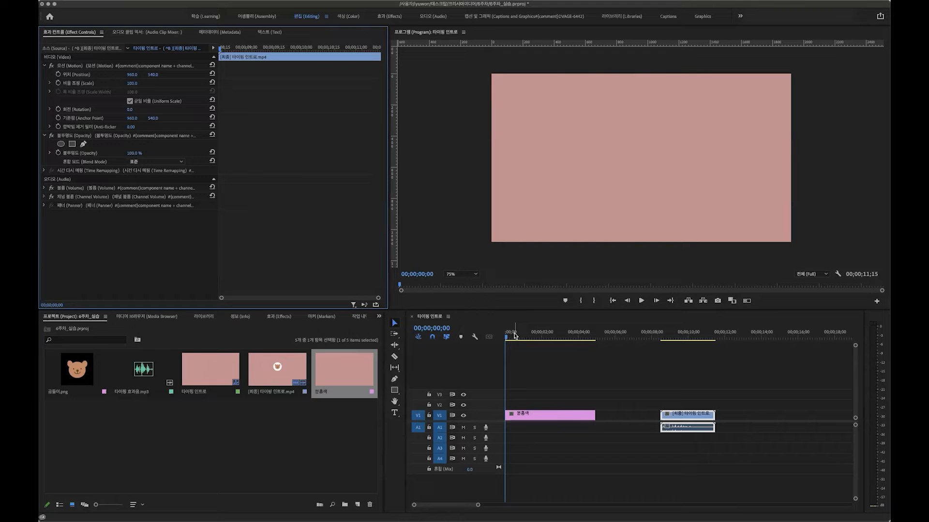
Step: With the playhead at the sequence start, draw a circle about 330 px wide in the frame's upper middle using the Ellipse Tool
{"action": "left_click", "coordinate": [672, 333]}
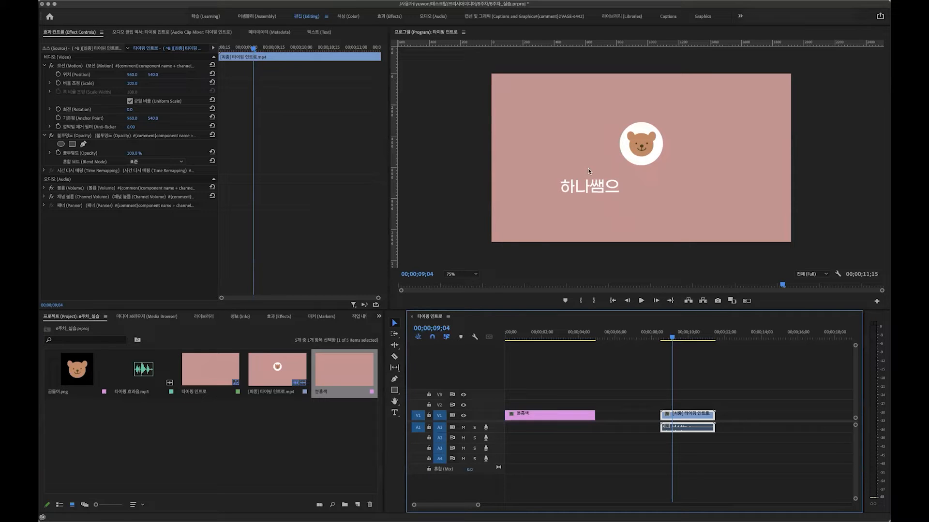
{"action": "left_click_drag", "start_coordinate": [580, 334], "coordinate": [497, 341]}
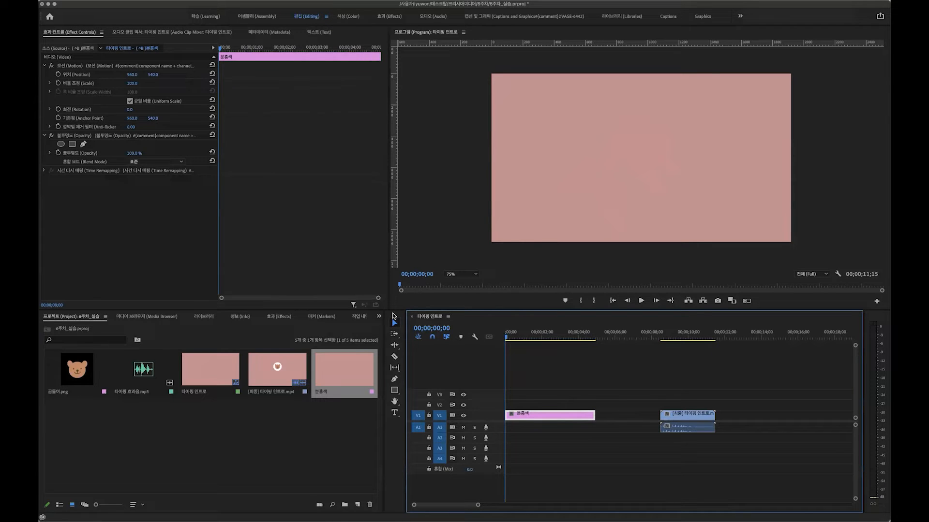
{"action": "left_click", "coordinate": [395, 390]}
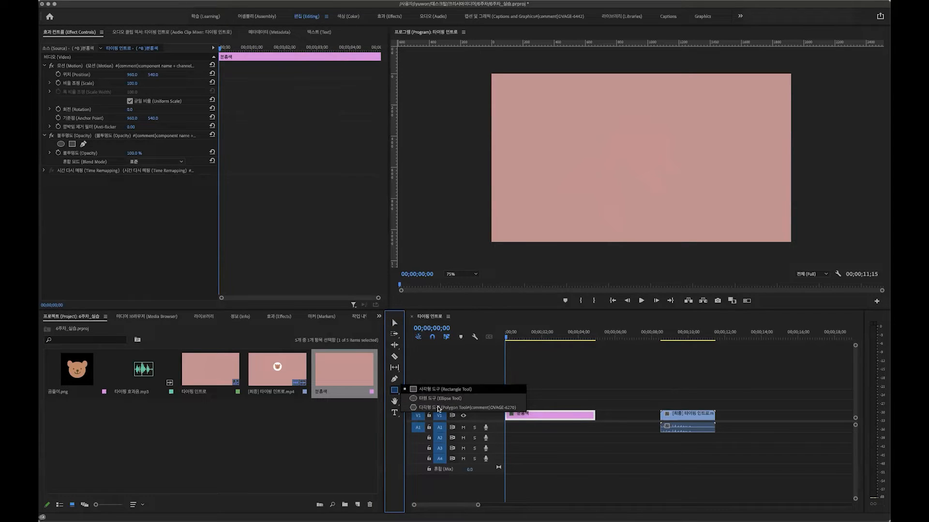
{"action": "left_click", "coordinate": [428, 373]}
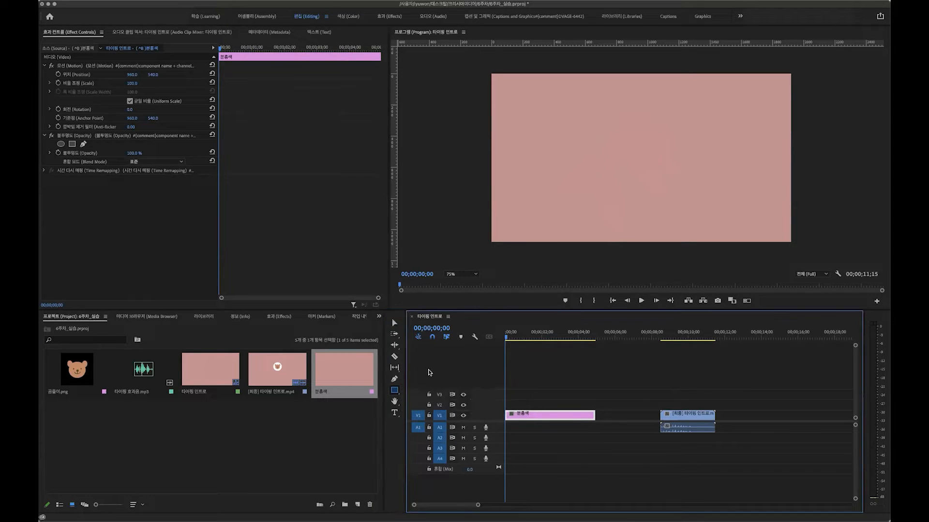
{"action": "left_click", "coordinate": [395, 394]}
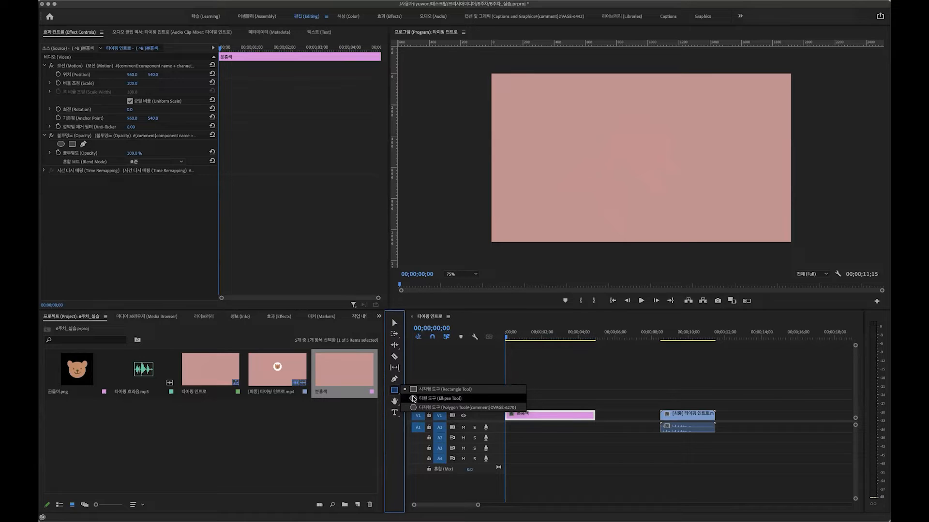
{"action": "left_click", "coordinate": [414, 398]}
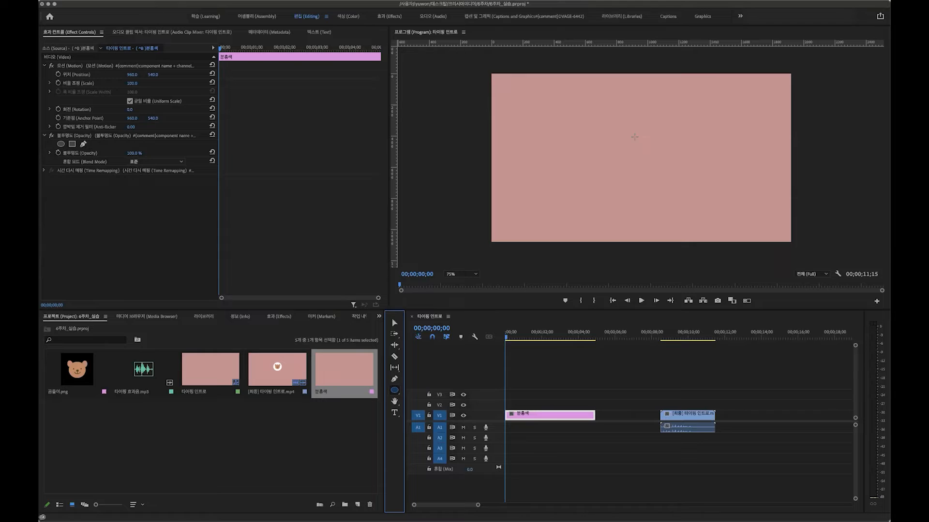
{"action": "mouse_move", "coordinate": [606, 126]}
{"action": "left_mouse_down"}
{"action": "mouse_move", "coordinate": [664, 214]}
{"action": "mouse_move", "coordinate": [527, 216]}
{"action": "mouse_move", "coordinate": [710, 188]}
{"action": "mouse_move", "coordinate": [672, 102]}
{"action": "mouse_move", "coordinate": [674, 153]}
{"action": "mouse_move", "coordinate": [625, 127]}
{"action": "mouse_move", "coordinate": [699, 127]}
{"action": "mouse_move", "coordinate": [662, 165]}
{"action": "mouse_move", "coordinate": [614, 178]}
{"action": "mouse_move", "coordinate": [637, 194]}
{"action": "left_mouse_up"}
{"action": "key", "text": "super+z"}
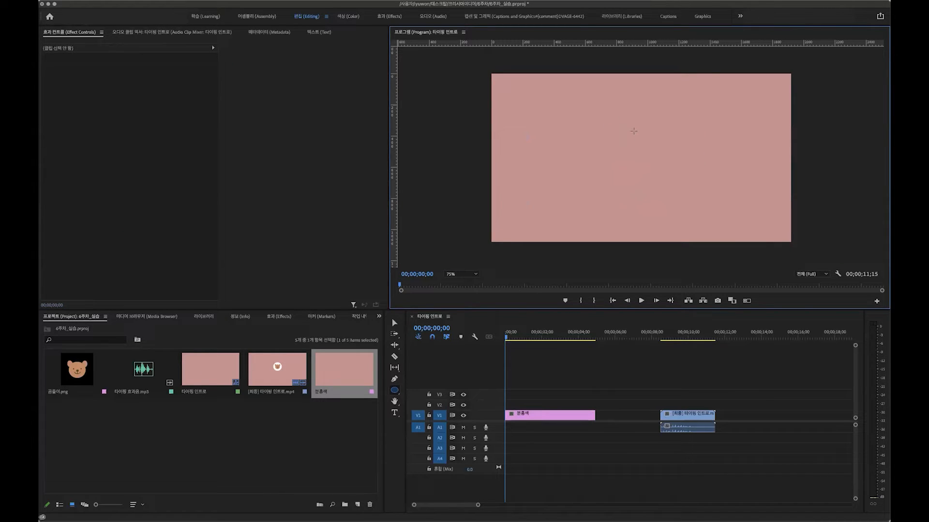
{"action": "left_click", "coordinate": [624, 124]}
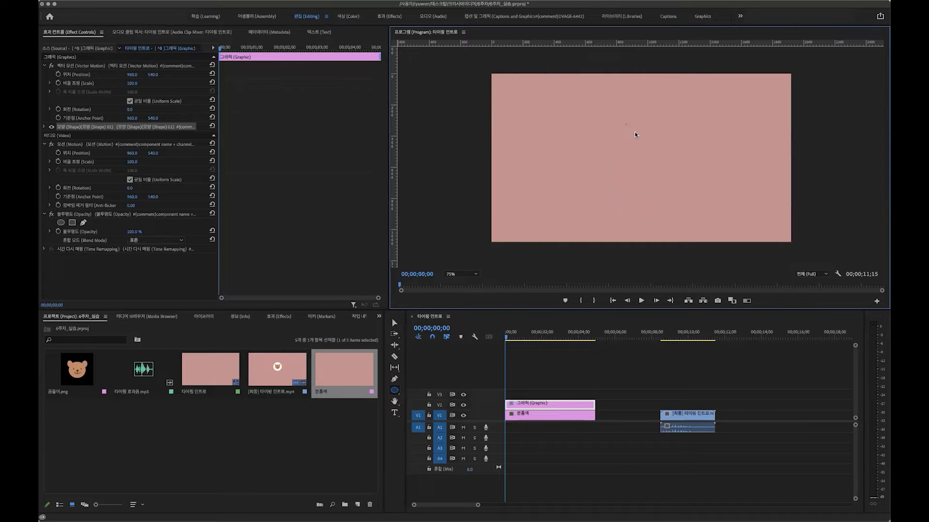
{"action": "left_click_drag", "start_coordinate": [663, 159], "coordinate": [671, 167]}
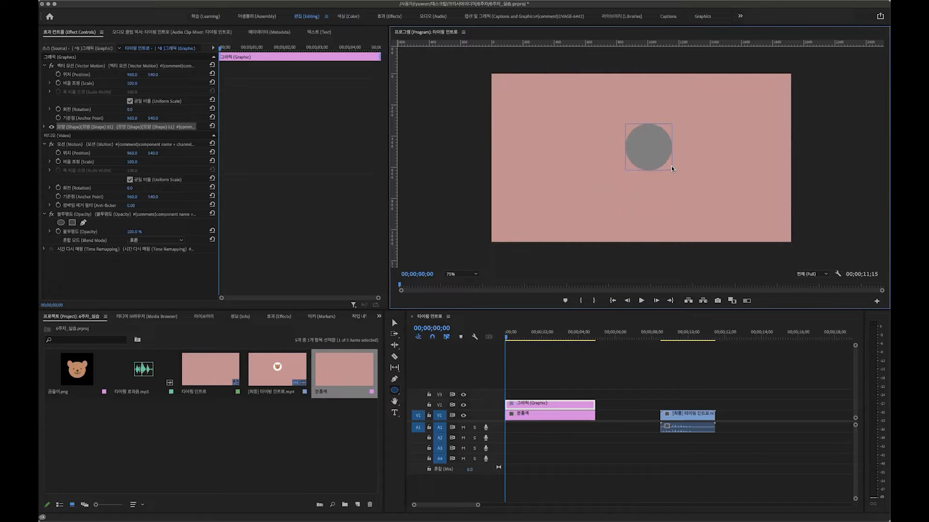
{"action": "mouse_move", "coordinate": [670, 166]}
{"action": "left_mouse_down"}
{"action": "mouse_move", "coordinate": [660, 158]}
{"action": "mouse_move", "coordinate": [676, 175]}
{"action": "left_mouse_up"}
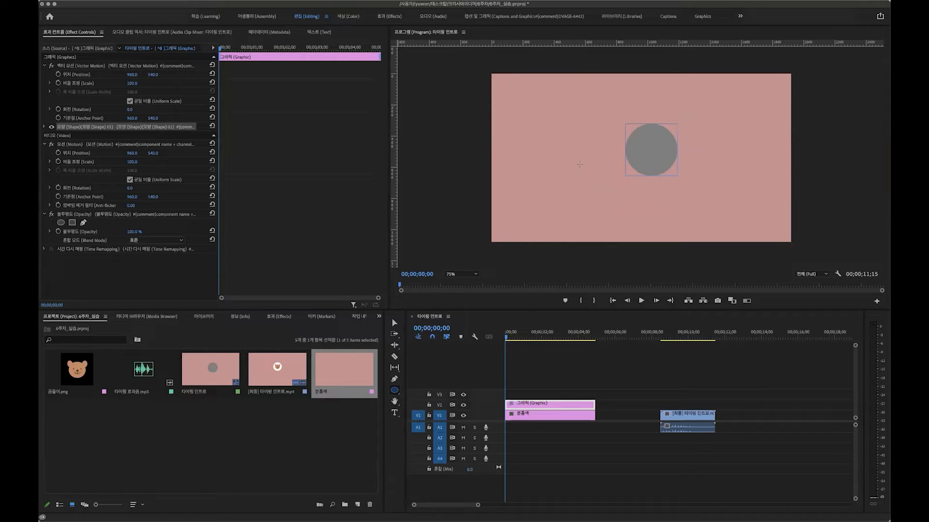
Step: Move the circle slightly up and to the left in the frame with the Selection Tool
{"action": "left_click", "coordinate": [395, 323]}
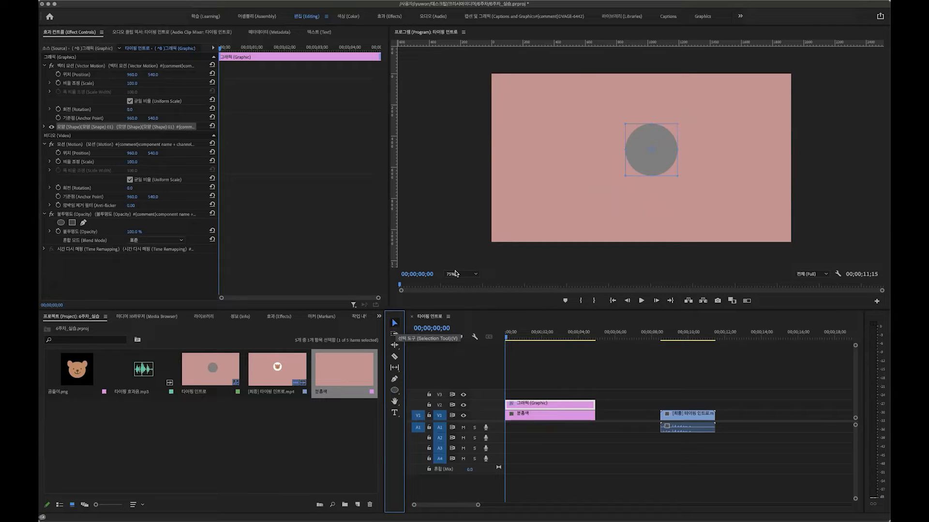
{"action": "mouse_move", "coordinate": [648, 140]}
{"action": "left_mouse_down"}
{"action": "mouse_move", "coordinate": [645, 127]}
{"action": "mouse_move", "coordinate": [651, 139]}
{"action": "left_mouse_up"}
{"action": "left_click_drag", "start_coordinate": [659, 129], "coordinate": [659, 138]}
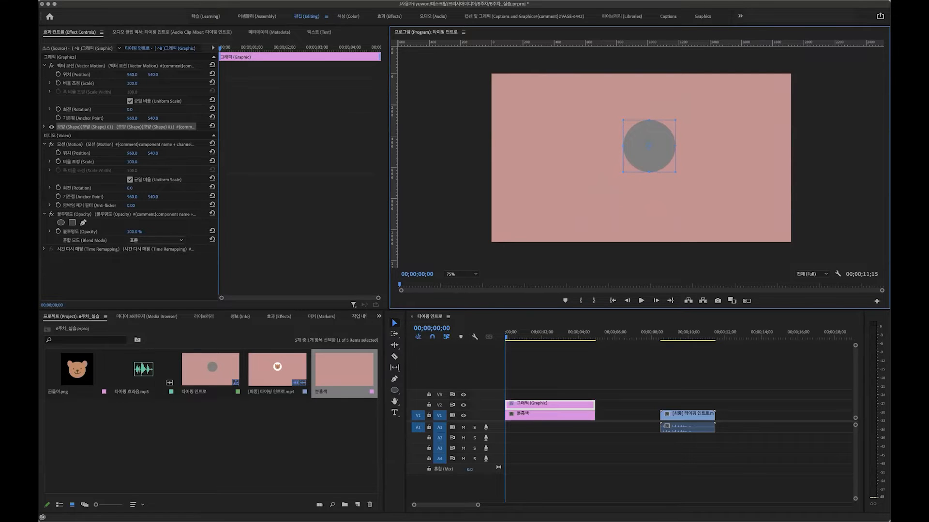
Step: Open the Essential Graphics panel and show its Edit settings for the circle graphic
{"action": "left_click", "coordinate": [505, 0]}
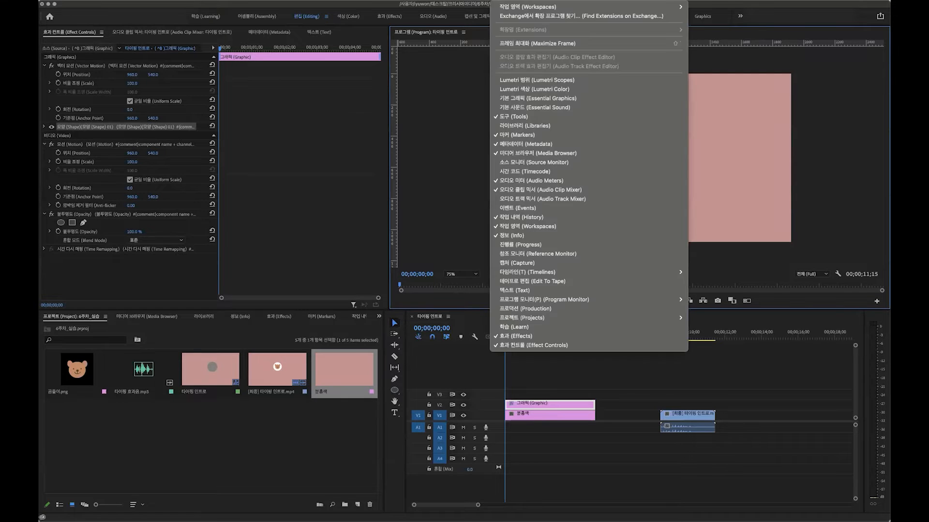
{"action": "left_click", "coordinate": [521, 99]}
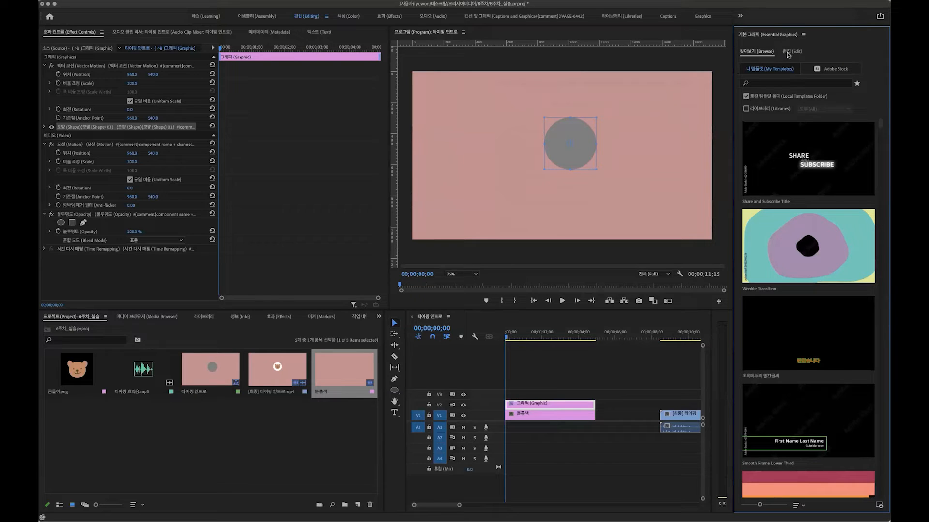
{"action": "left_click", "coordinate": [791, 51]}
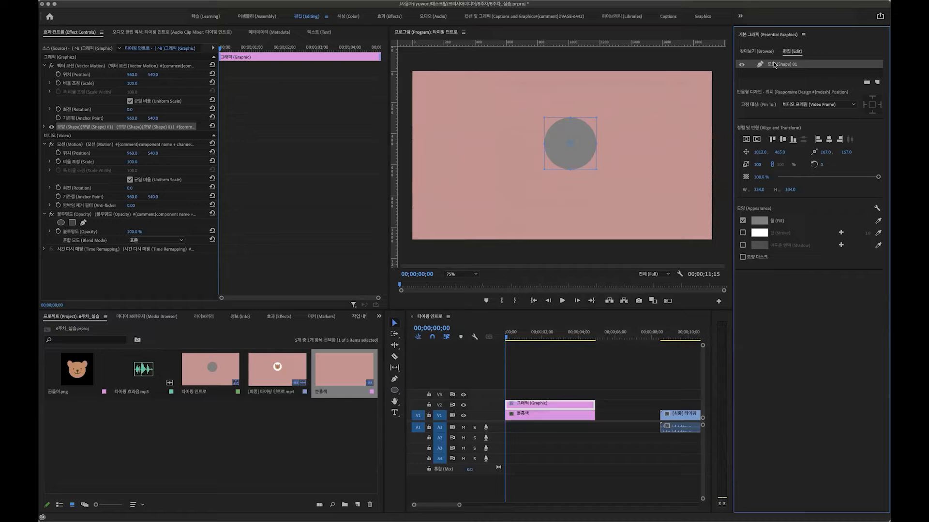
Step: Set the circle's fill color to solid white (FFFFFF)
{"action": "left_click", "coordinate": [759, 221]}
{"action": "left_click", "coordinate": [258, 241]}
{"action": "left_click_drag", "start_coordinate": [257, 241], "coordinate": [188, 371]}
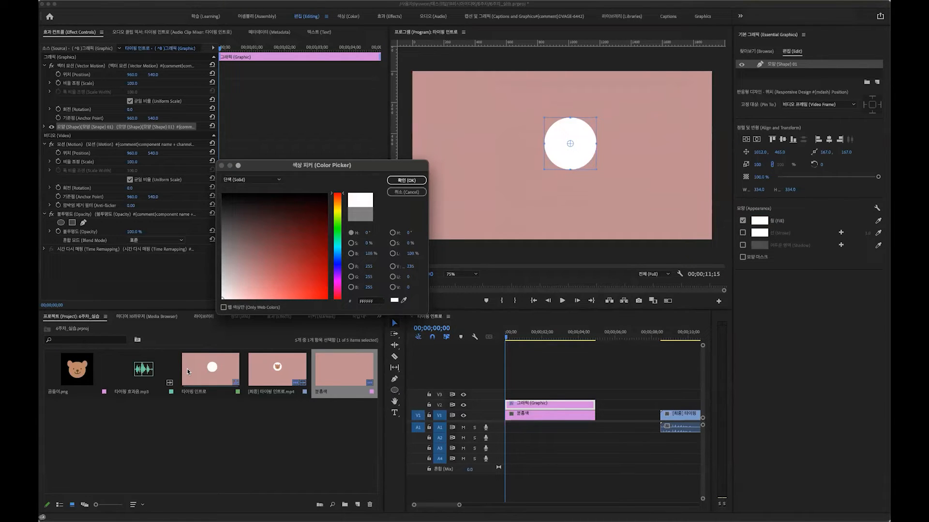
{"action": "left_click", "coordinate": [407, 180]}
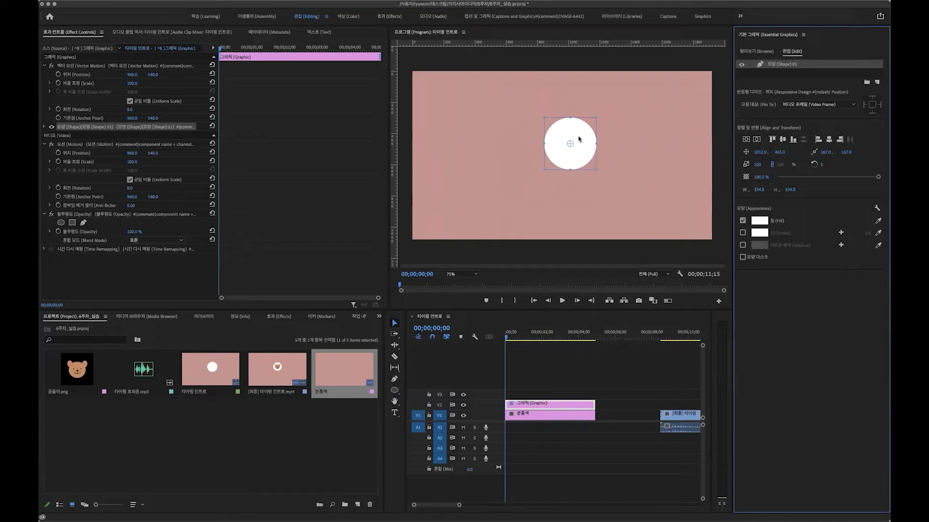
Step: Center the white circle horizontally in the frame and shift it slightly higher
{"action": "left_click_drag", "start_coordinate": [579, 139], "coordinate": [578, 131]}
{"action": "left_click", "coordinate": [757, 139]}
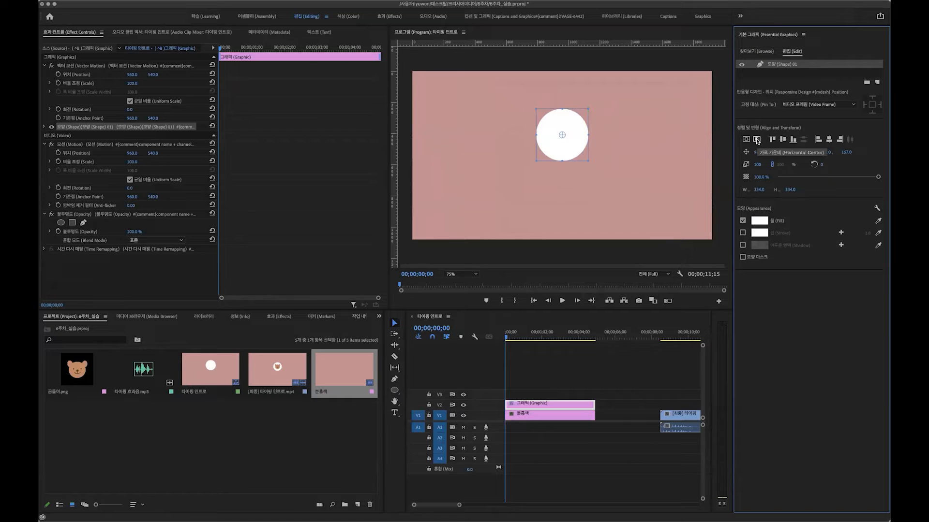
{"action": "left_click_drag", "start_coordinate": [572, 132], "coordinate": [573, 136]}
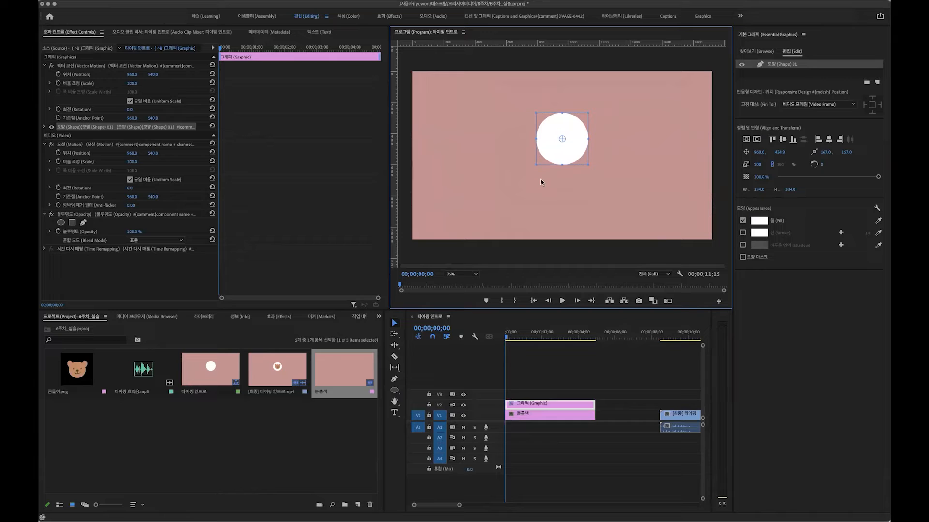
Step: Set the circle graphic's Vector Motion scale to 90
{"action": "left_click_drag", "start_coordinate": [588, 166], "coordinate": [606, 180]}
{"action": "key", "text": "super+z"}
{"action": "mouse_move", "coordinate": [131, 83]}
{"action": "left_mouse_down"}
{"action": "mouse_move", "coordinate": [102, 83]}
{"action": "mouse_move", "coordinate": [130, 83]}
{"action": "left_mouse_up"}
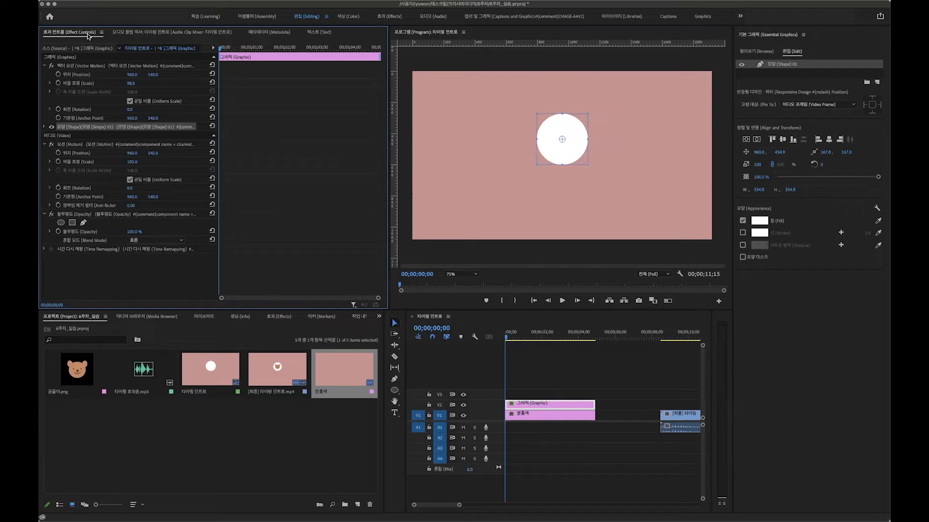
{"action": "left_click", "coordinate": [131, 87]}
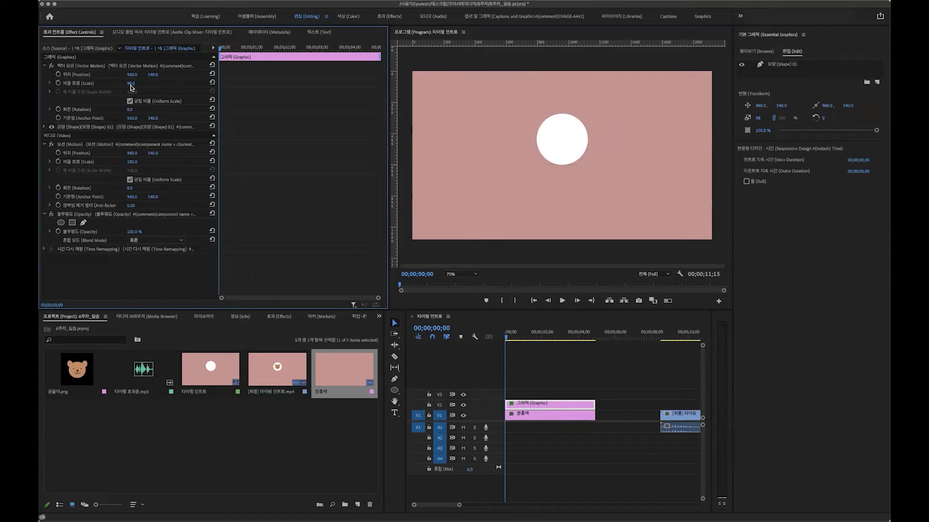
{"action": "left_click", "coordinate": [130, 84]}
{"action": "type", "text": "90"}
{"action": "key", "text": "Return"}
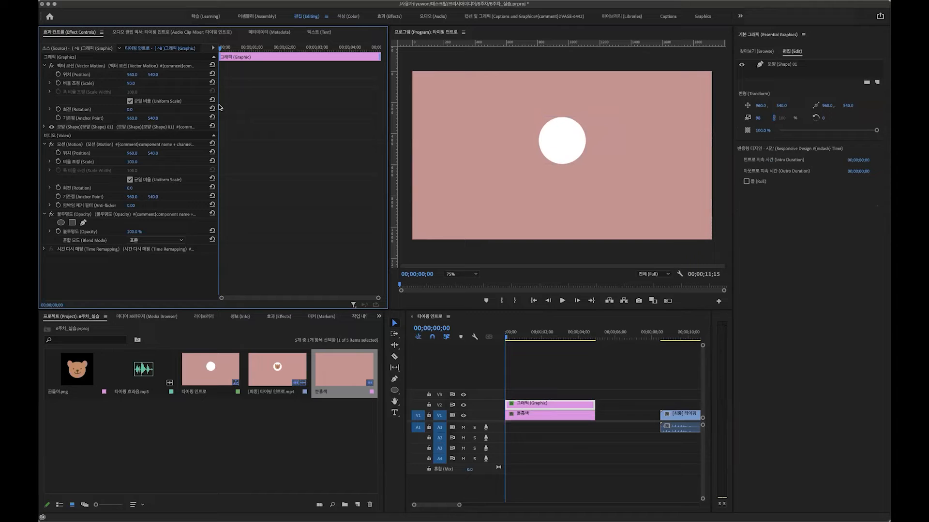
Step: Keep the scaled circle horizontally centered, move it slightly higher in the frame, and deselect it
{"action": "left_click", "coordinate": [561, 141]}
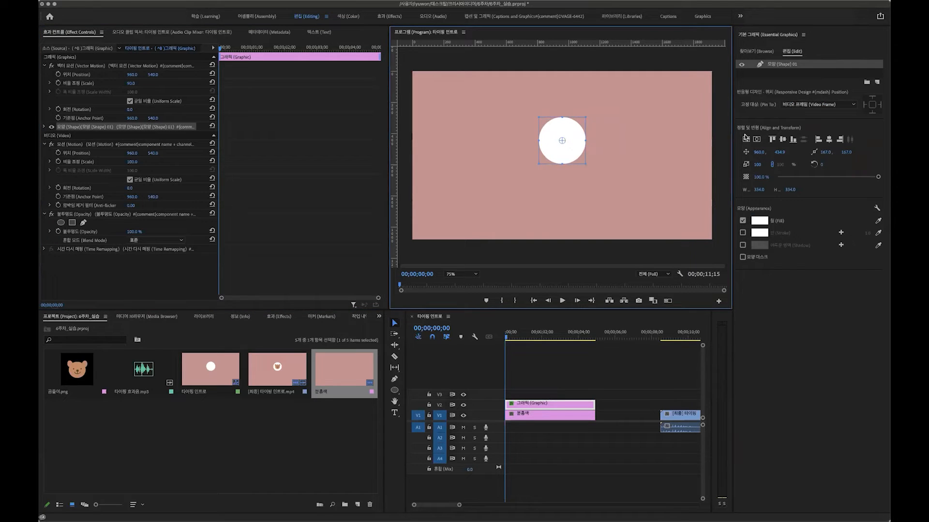
{"action": "left_click", "coordinate": [757, 139]}
{"action": "left_click_drag", "start_coordinate": [576, 131], "coordinate": [577, 125]}
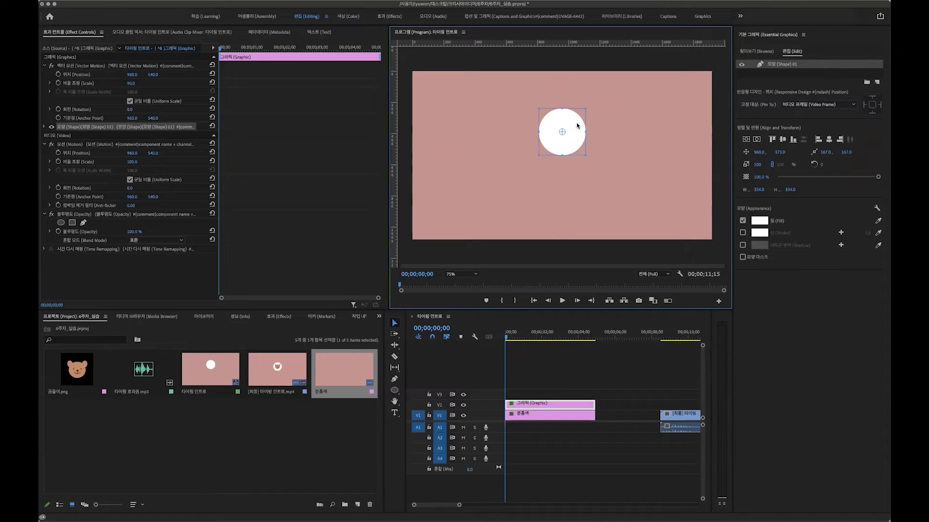
{"action": "left_click", "coordinate": [675, 380]}
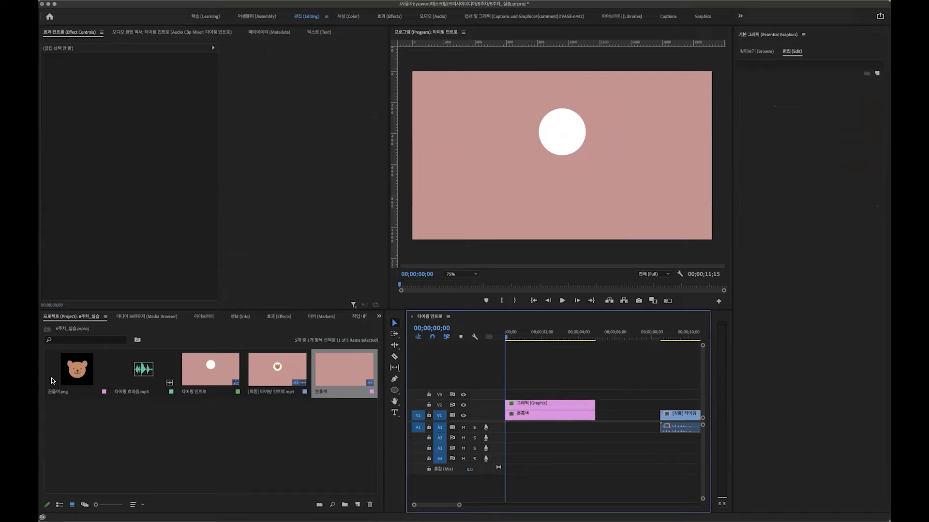
Step: Place 곰돌이.png on track V3 at the sequence start, above the circle graphic
{"action": "left_click", "coordinate": [72, 371]}
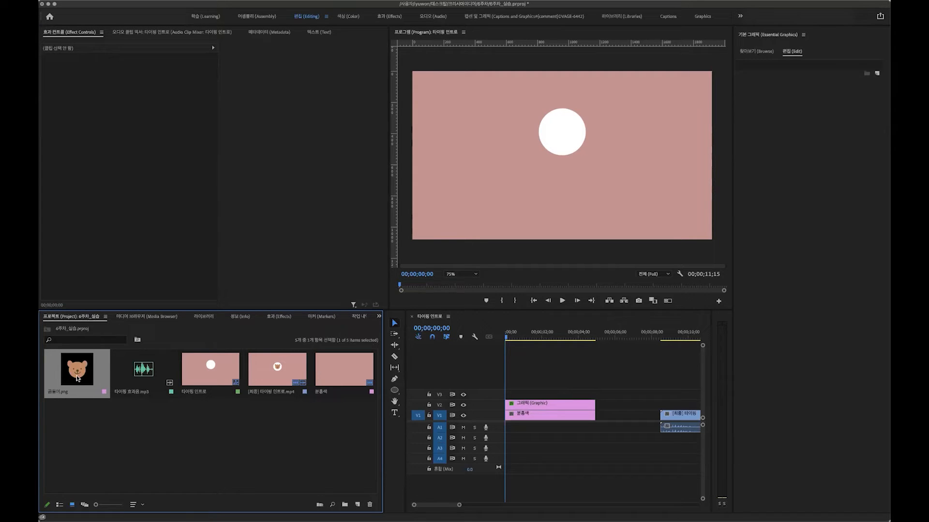
{"action": "left_click_drag", "start_coordinate": [68, 368], "coordinate": [478, 396]}
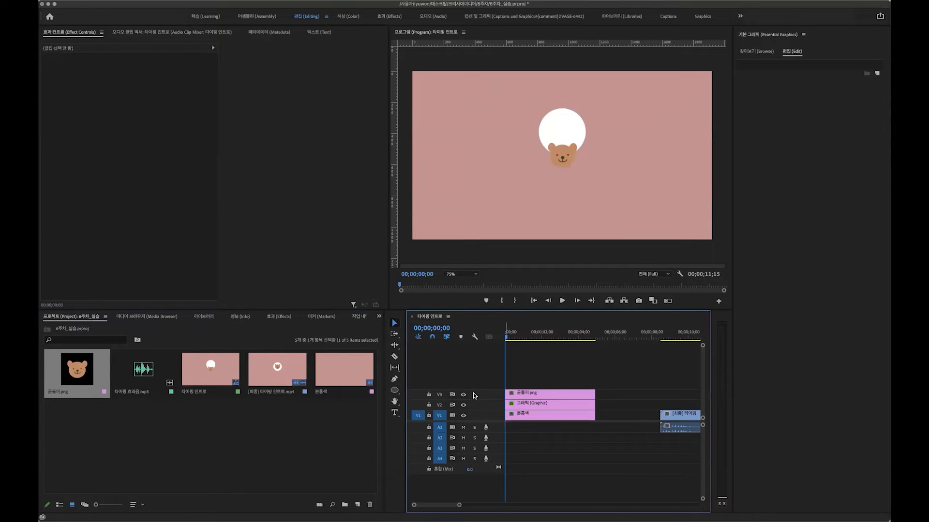
{"action": "left_click", "coordinate": [524, 417]}
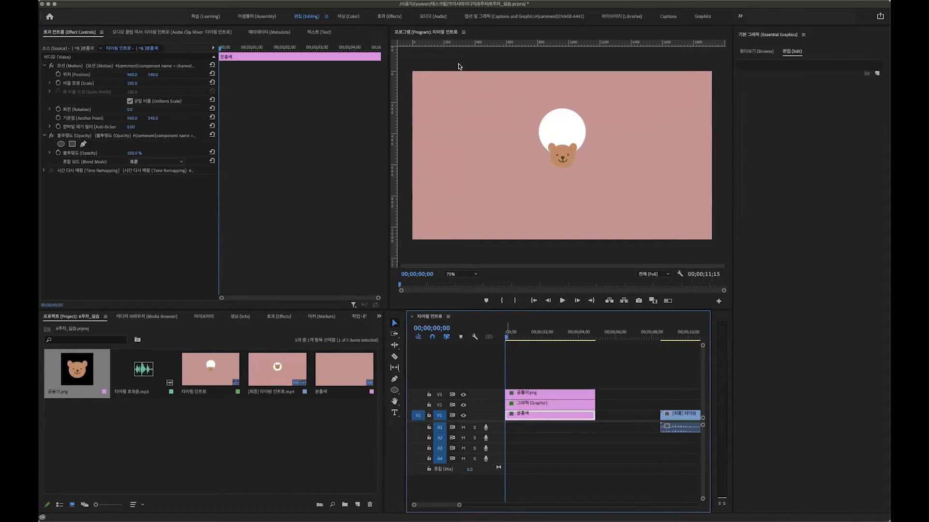
{"action": "left_click", "coordinate": [536, 403]}
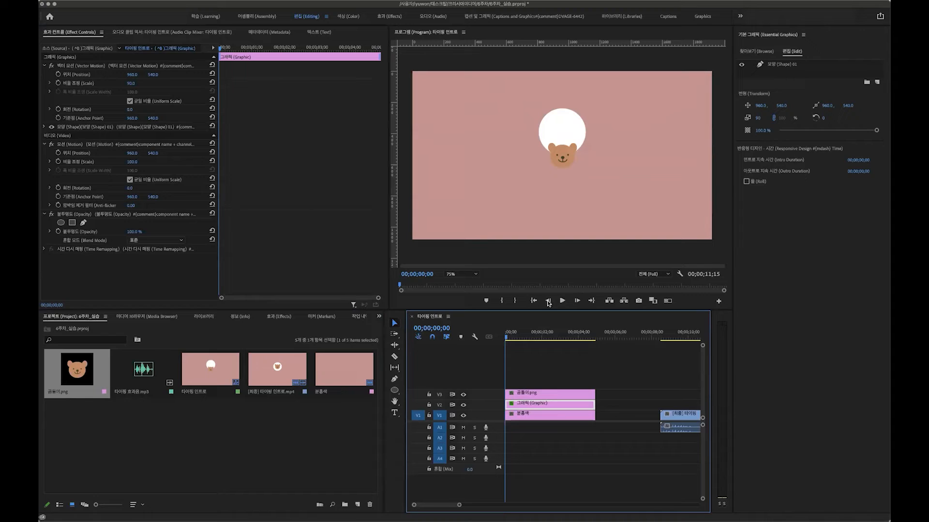
{"action": "left_click", "coordinate": [526, 394]}
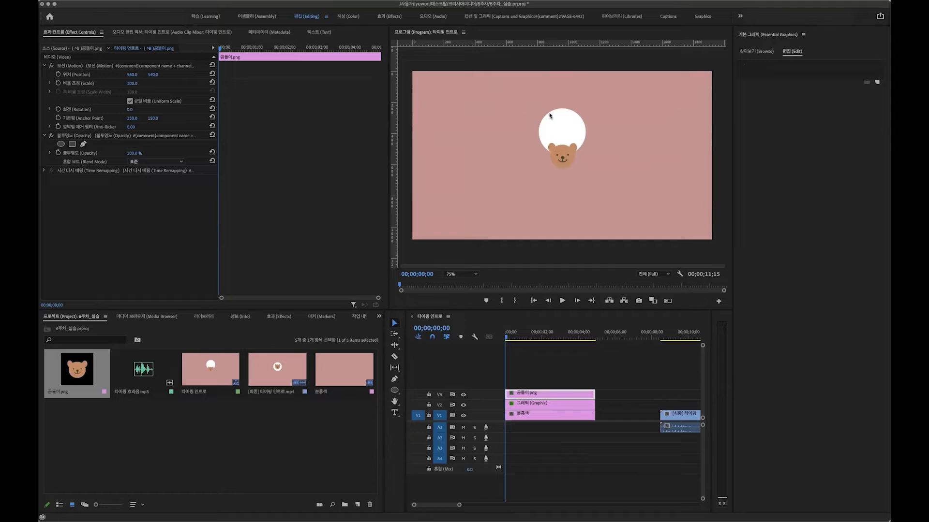
Step: Move the bear image up to the middle of the white circle and enlarge it to about 115%
{"action": "left_click", "coordinate": [534, 394]}
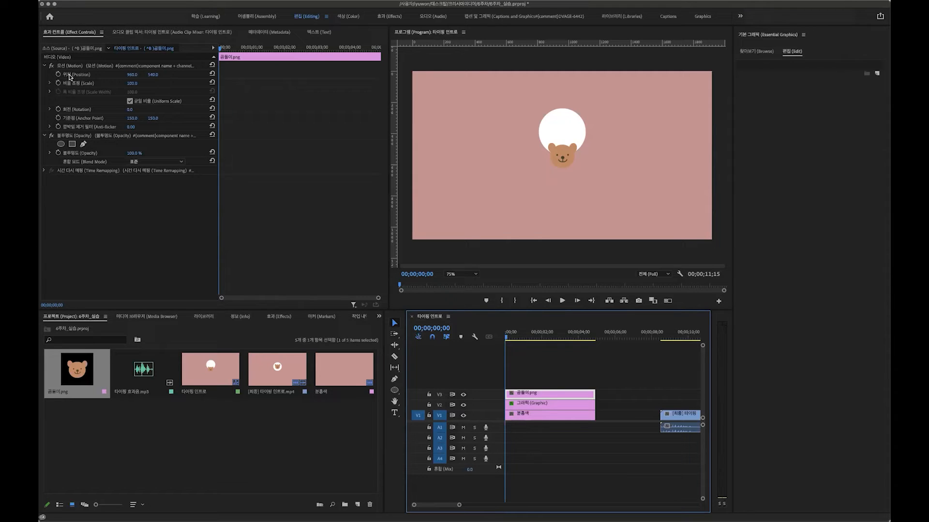
{"action": "left_click_drag", "start_coordinate": [131, 77], "coordinate": [156, 76]}
{"action": "key", "text": "super+z"}
{"action": "key", "text": "super+z"}
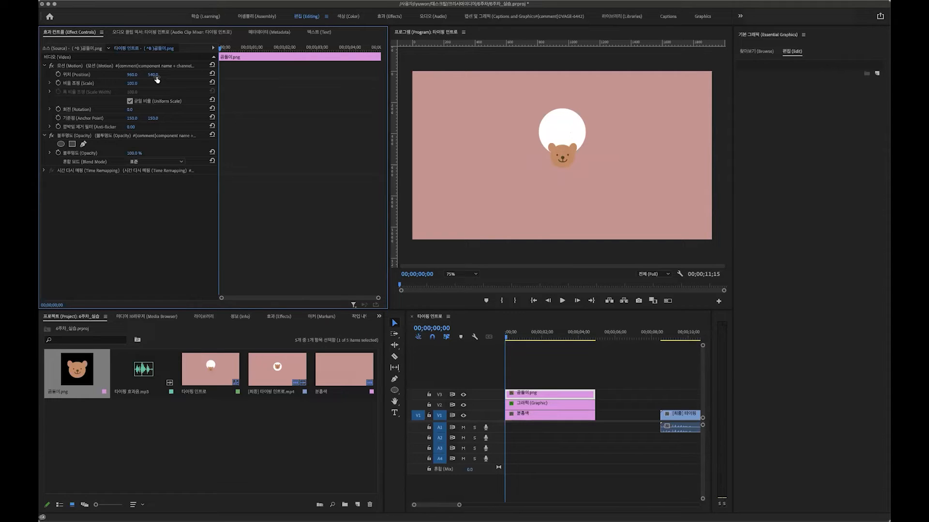
{"action": "left_click_drag", "start_coordinate": [153, 74], "coordinate": [83, 74]}
{"action": "left_click_drag", "start_coordinate": [132, 83], "coordinate": [138, 84]}
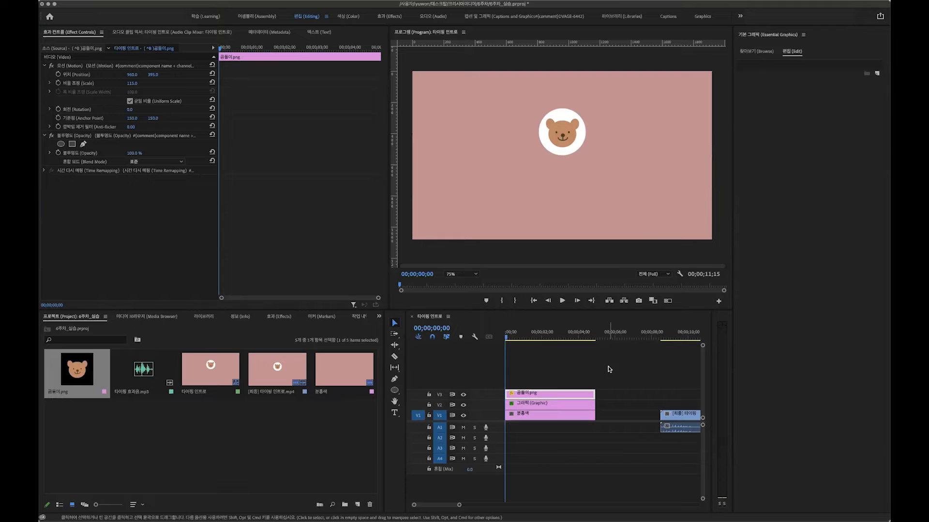
Step: At the sequence start, begin a new text layer below and to the left of the bear logo with the Type Tool
{"action": "left_click_drag", "start_coordinate": [547, 333], "coordinate": [468, 327]}
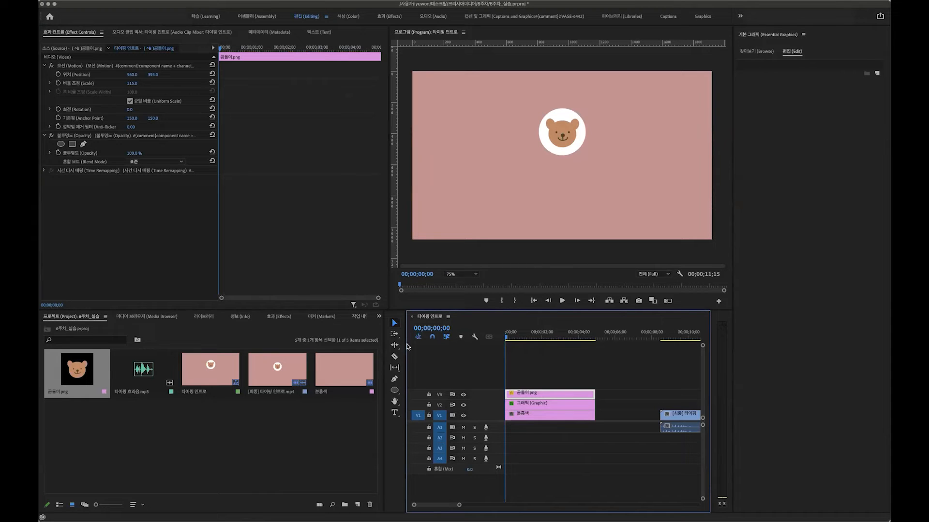
{"action": "left_click", "coordinate": [395, 414]}
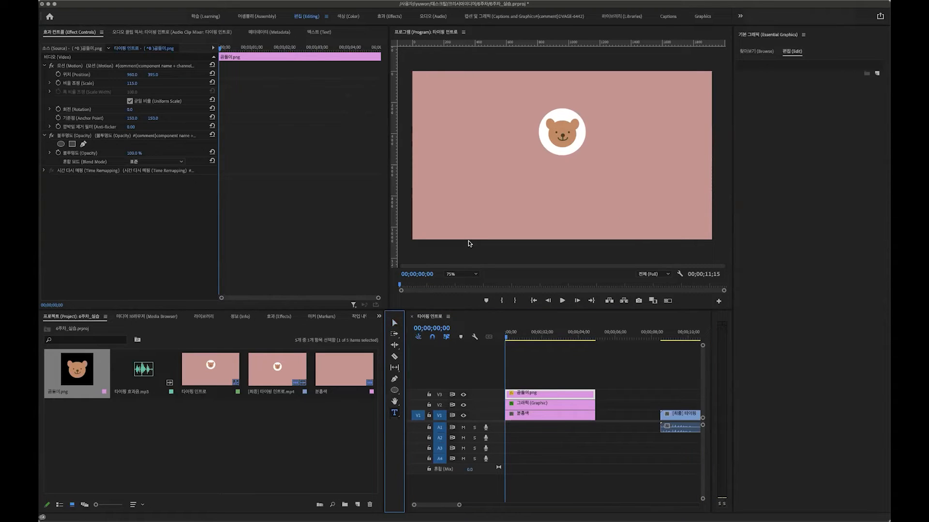
{"action": "left_click", "coordinate": [461, 180]}
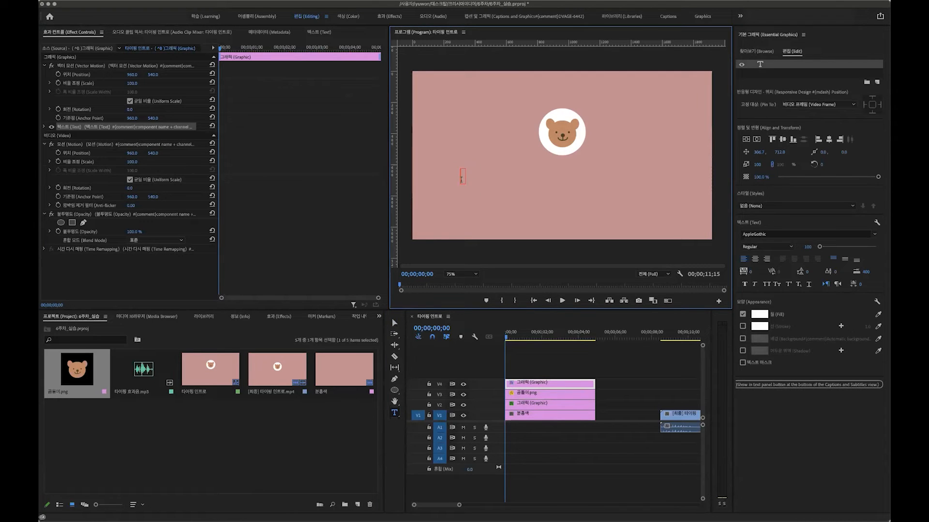
{"action": "type", "text": "이이이이이잉"}
{"action": "type", "text": "이ㅣ이이이"}
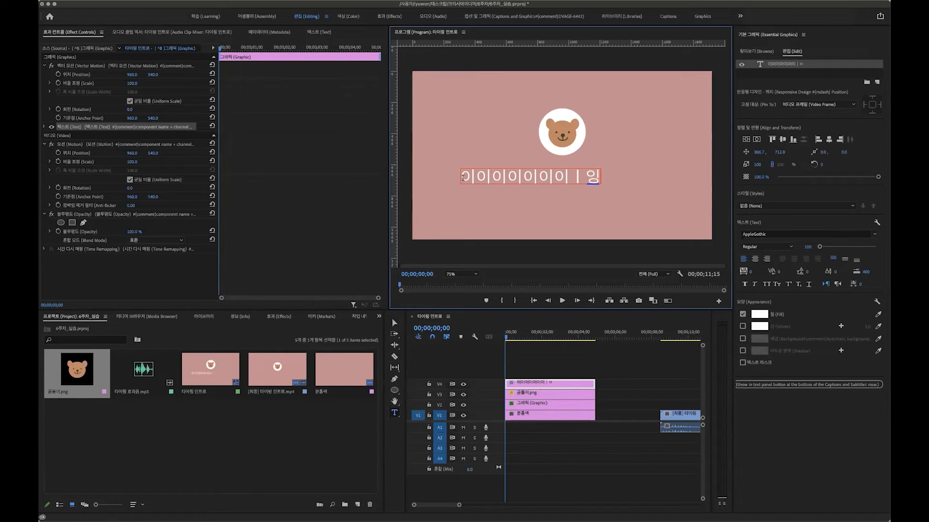
{"action": "key", "text": "BackSpace"}
{"action": "key", "text": "BackSpace"}
{"action": "key", "text": "BackSpace"}
{"action": "key", "text": "BackSpace"}
{"action": "key", "text": "BackSpace"}
{"action": "key", "text": "BackSpace"}
{"action": "key", "text": "BackSpace"}
{"action": "key", "text": "BackSpace"}
{"action": "key", "text": "BackSpace"}
{"action": "key", "text": "BackSpace"}
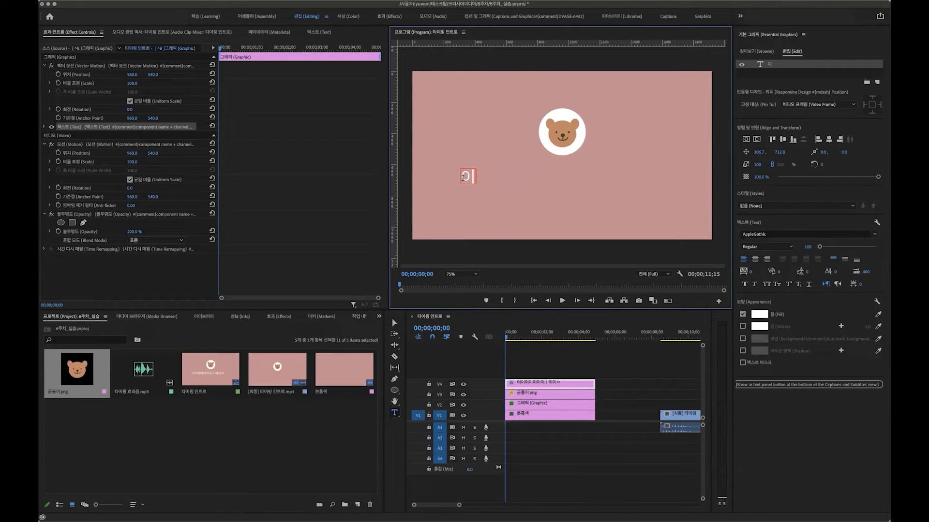
{"action": "key", "text": "BackSpace"}
Step: Expand the text layer's properties and turn on Source Text keyframing at the sequence start
{"action": "left_click", "coordinate": [45, 127]}
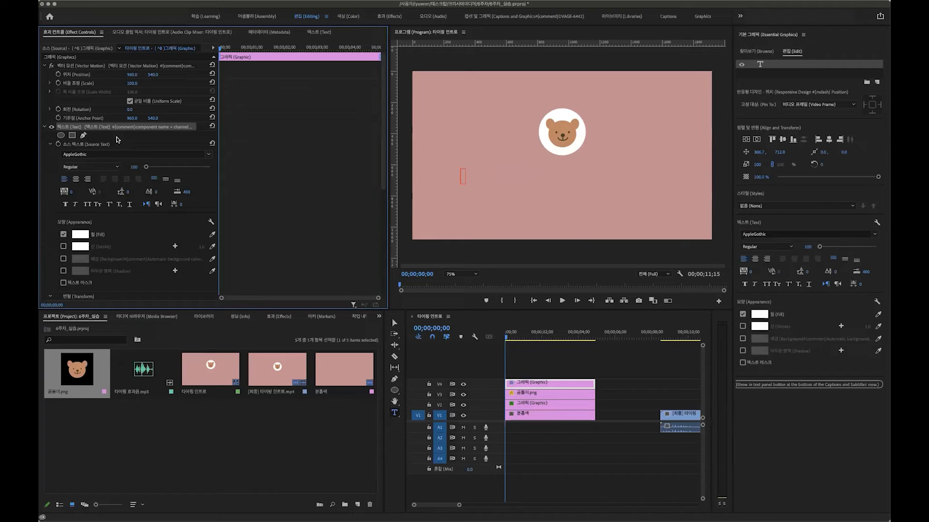
{"action": "left_click", "coordinate": [58, 145]}
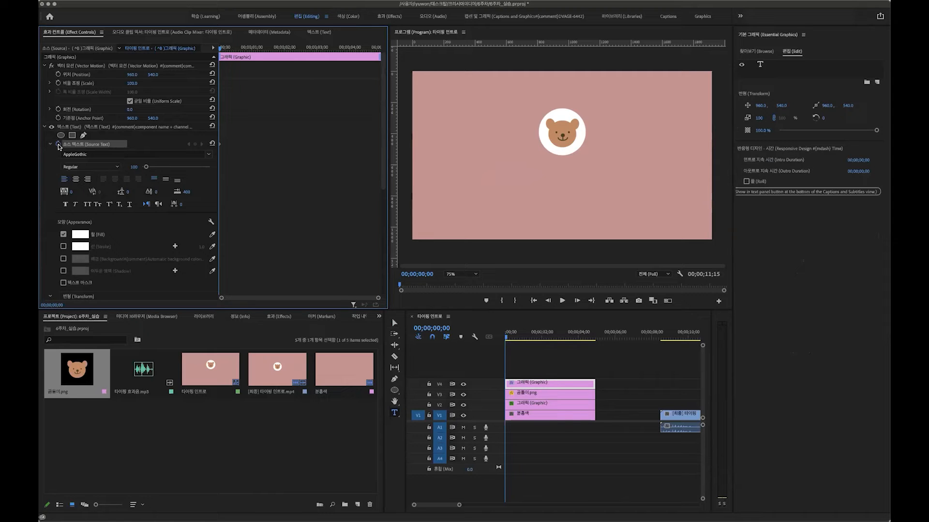
{"action": "left_click", "coordinate": [461, 180]}
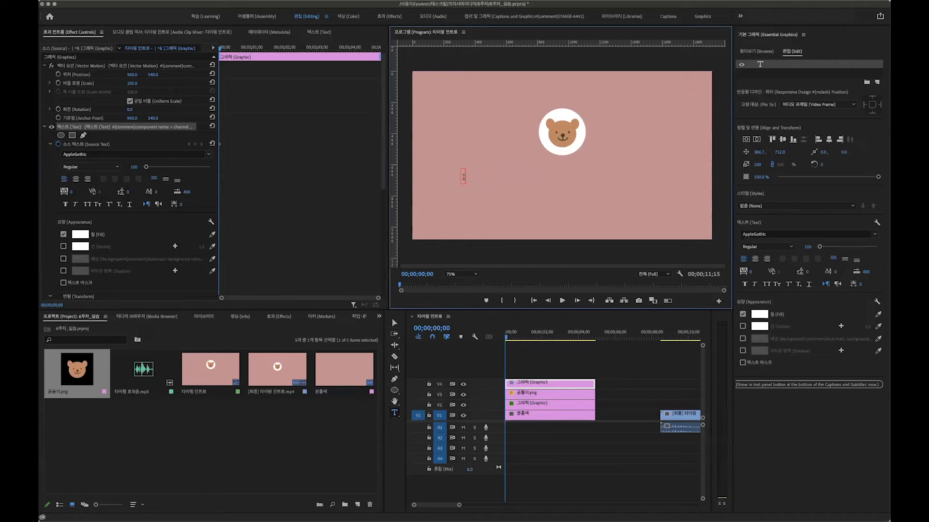
{"action": "type", "text": "하나쌤의 ㅡ"}
{"action": "type", "text": "플"}
{"action": "key", "text": "BackSpace"}
{"action": "key", "text": "BackSpace"}
{"action": "key", "text": "BackSpace"}
{"action": "key", "text": "BackSpace"}
{"action": "type", "text": "프리미어 프로"}
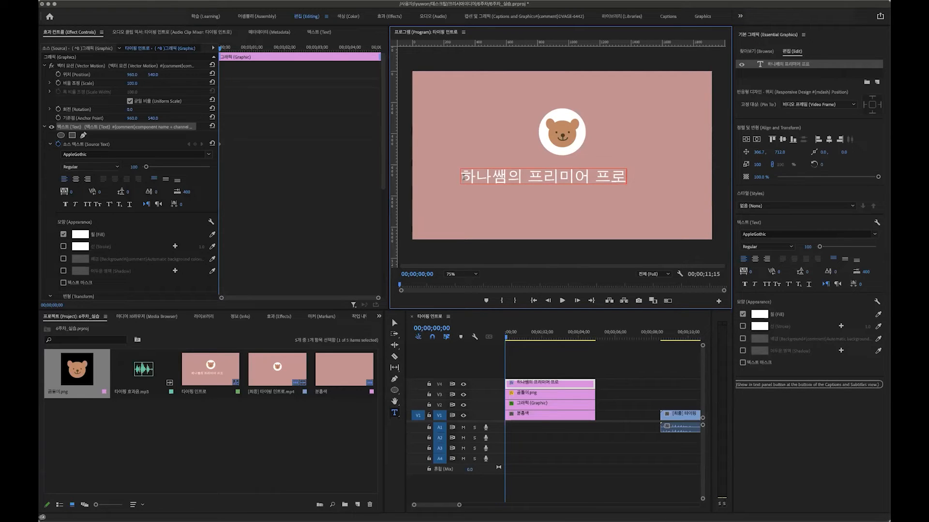
{"action": "key", "text": "BackSpace"}
{"action": "key", "text": "BackSpace"}
{"action": "key", "text": "BackSpace"}
{"action": "key", "text": "BackSpace"}
{"action": "key", "text": "BackSpace"}
{"action": "key", "text": "BackSpace"}
{"action": "key", "text": "BackSpace"}
{"action": "key", "text": "BackSpace"}
{"action": "key", "text": "BackSpace"}
{"action": "key", "text": "BackSpace"}
{"action": "key", "text": "BackSpace"}
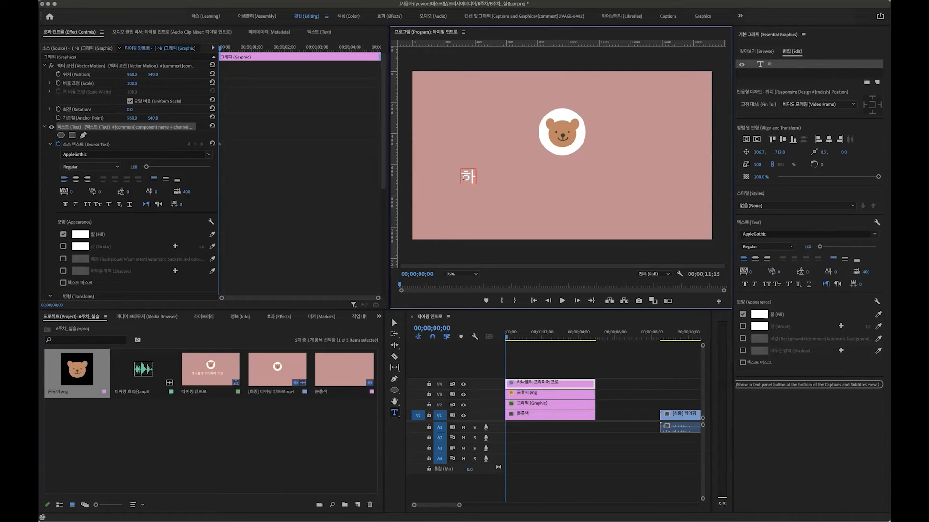
{"action": "key", "text": "BackSpace"}
Step: Center-align the text layer and enter the first letter ㅎ
{"action": "left_click", "coordinate": [756, 260]}
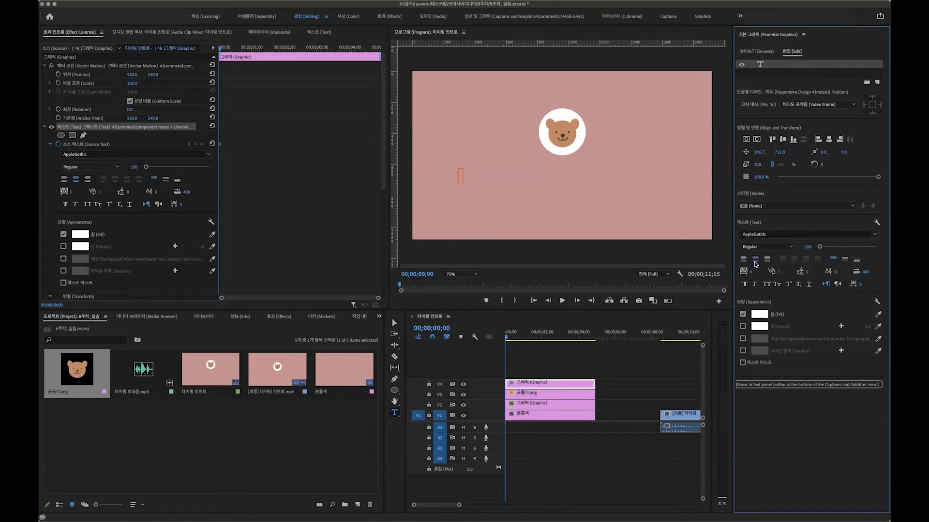
{"action": "left_click", "coordinate": [459, 178]}
{"action": "type", "text": "흐"}
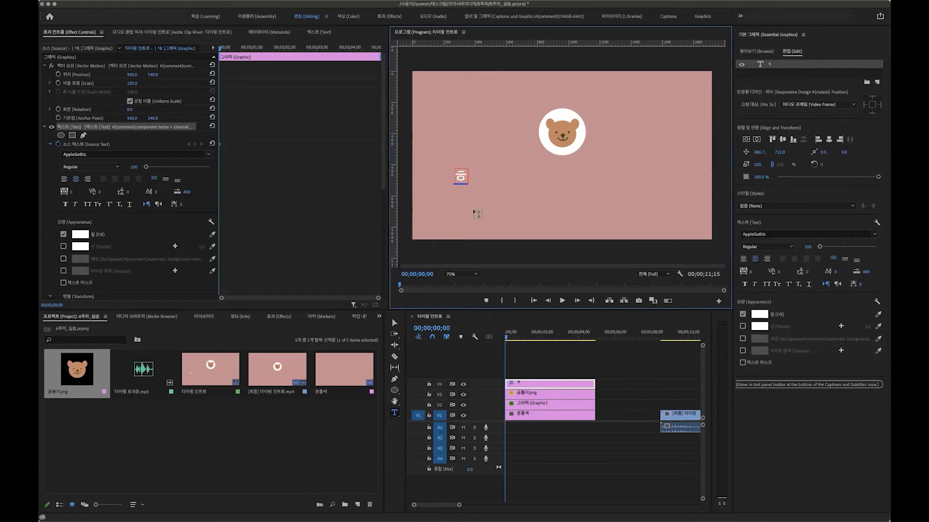
Step: At 00;00;00;02, replace the text layer's first letter with the syllable 하 to set a Source Text keyframe
{"action": "left_click", "coordinate": [506, 336]}
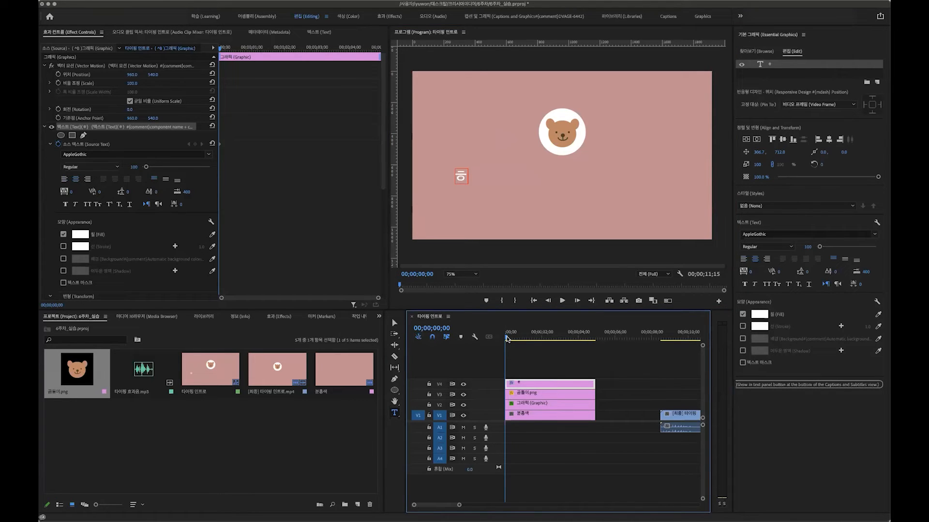
{"action": "key", "text": "Right"}
{"action": "key", "text": "Right"}
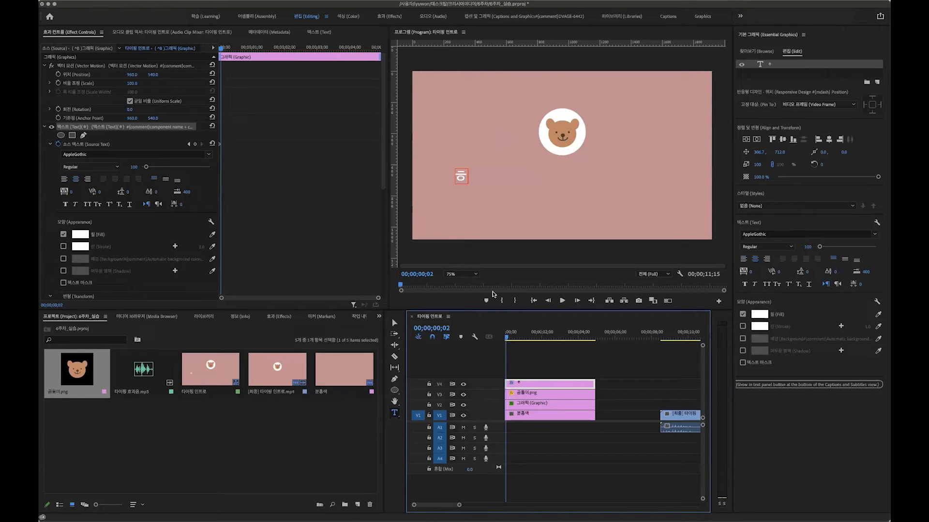
{"action": "left_click", "coordinate": [464, 176]}
{"action": "key", "text": "BackSpace"}
{"action": "type", "text": "하"}
{"action": "key", "text": "Right"}
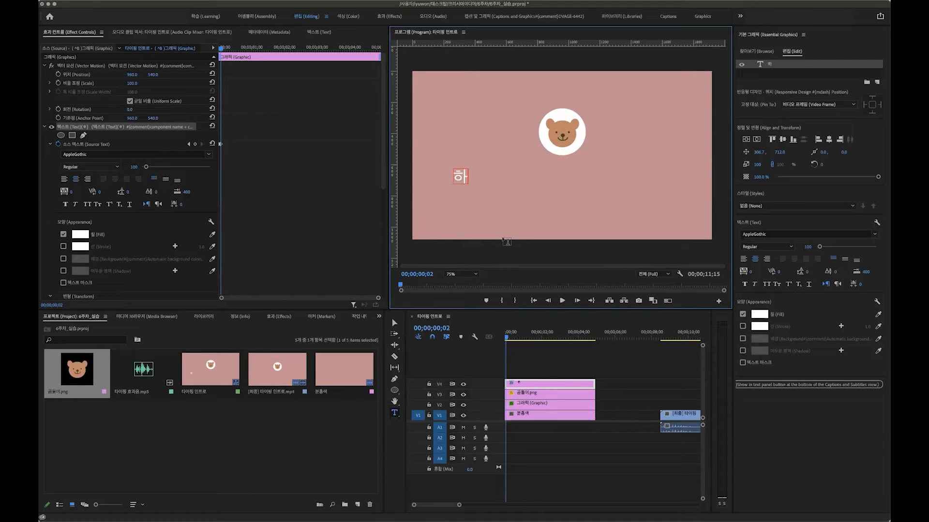
Step: At 00;00;00;04, add the consonant ㄴ after 하 in the text layer
{"action": "left_click", "coordinate": [506, 339]}
{"action": "key", "text": "Right"}
{"action": "key", "text": "Right"}
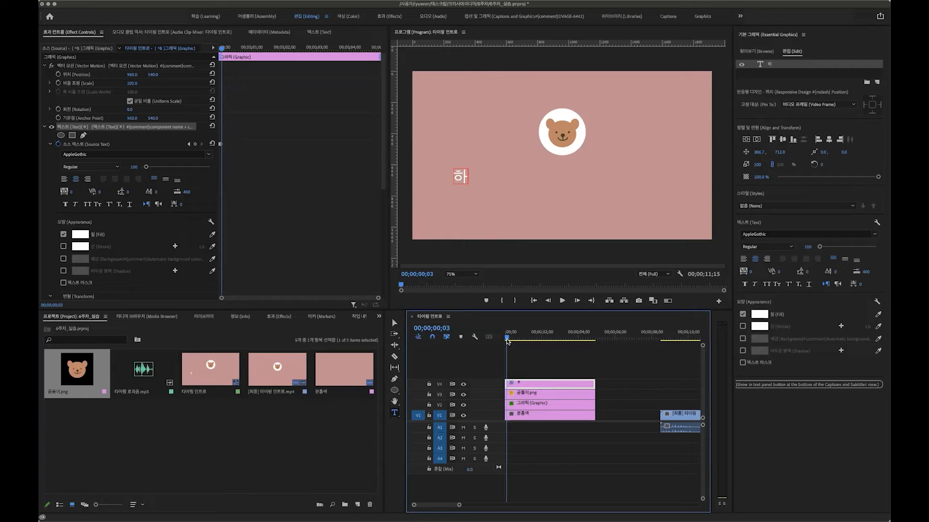
{"action": "left_click", "coordinate": [496, 262]}
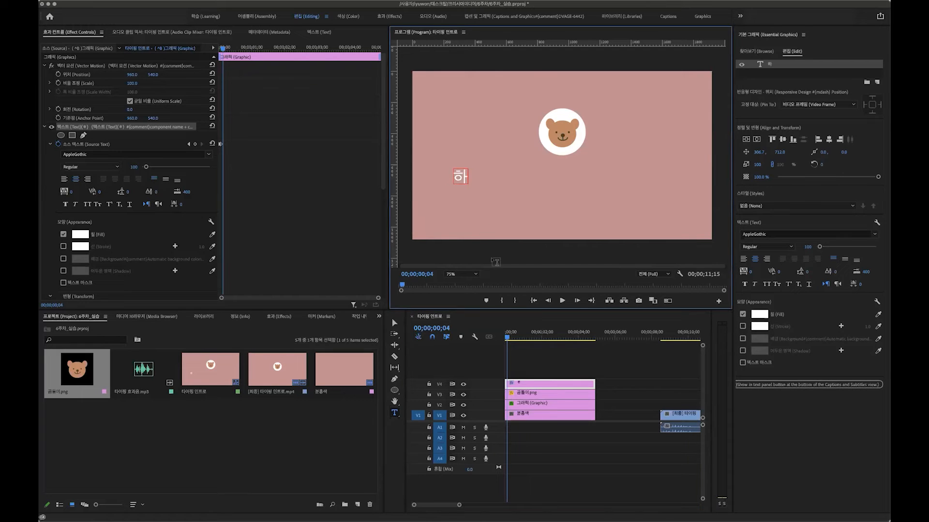
{"action": "type", "text": "ㄴ"}
Step: At 00;00;00;05, complete the text layer's second syllable as 나
{"action": "left_click", "coordinate": [509, 338]}
{"action": "key", "text": "Right"}
{"action": "key", "text": "Right"}
{"action": "left_click", "coordinate": [474, 175]}
{"action": "key", "text": "BackSpace"}
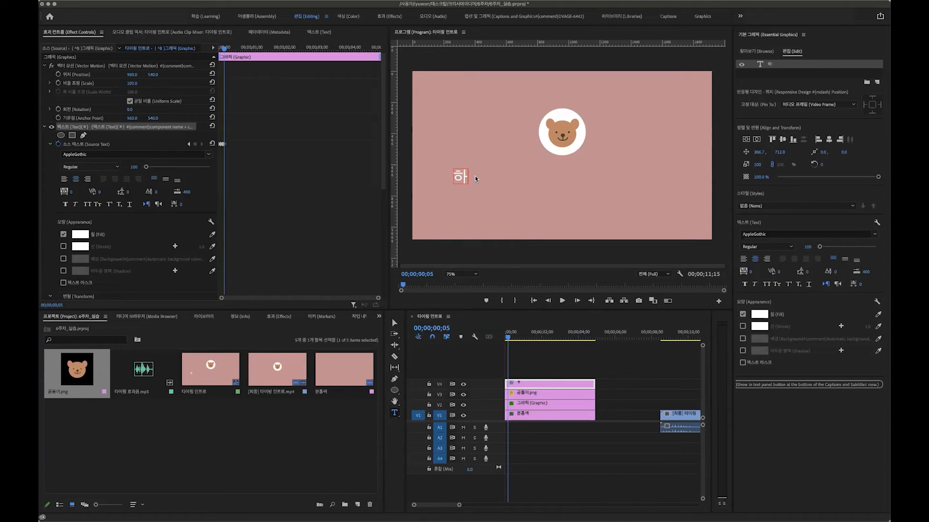
{"action": "left_click", "coordinate": [466, 176]}
{"action": "type", "text": "나"}
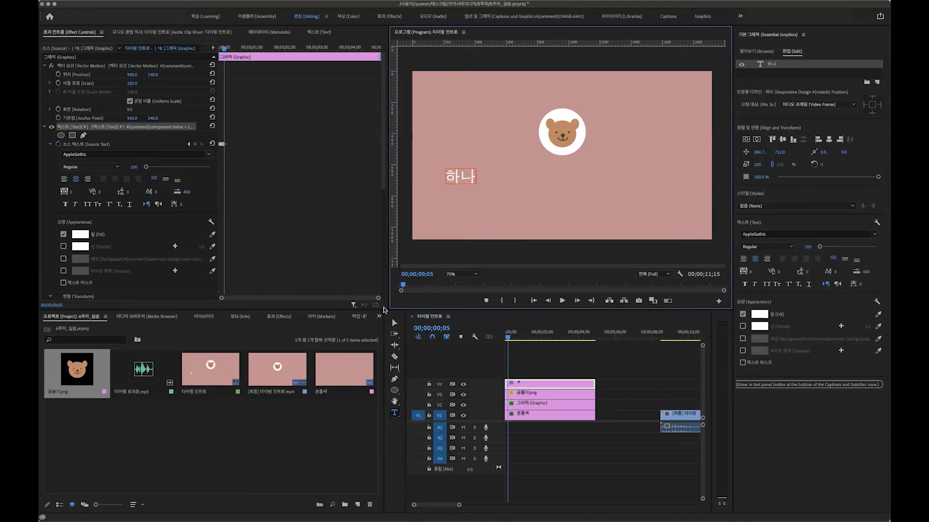
Step: Enlarge the text layer's keyframe timeline and step back frame by frame through the Source Text keyframes to check their spacing
{"action": "left_click_drag", "start_coordinate": [378, 298], "coordinate": [222, 300]}
{"action": "left_click_drag", "start_coordinate": [321, 300], "coordinate": [279, 303]}
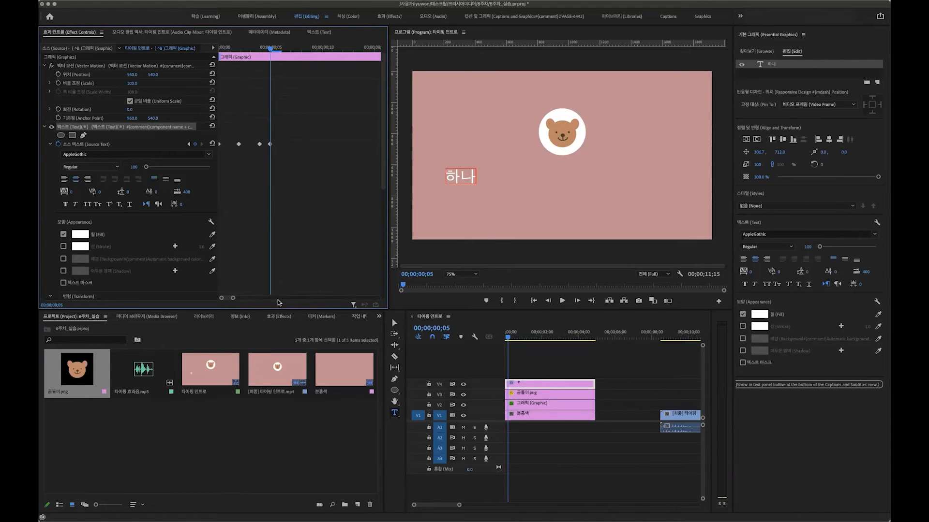
{"action": "key", "text": "Left"}
{"action": "key", "text": "Left"}
{"action": "key", "text": "Right"}
{"action": "key", "text": "Right"}
{"action": "key", "text": "Left"}
{"action": "key", "text": "Left"}
{"action": "key", "text": "Left"}
{"action": "key", "text": "Left"}
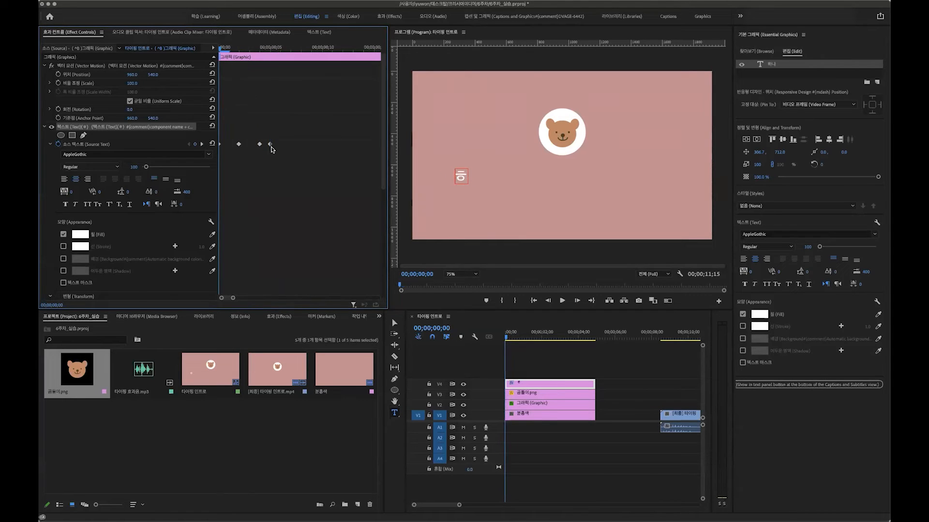
Step: Move the last Source Text keyframe one frame forward to 00;00;00;06 so the keyframes are evenly spaced
{"action": "key", "text": "Right"}
{"action": "key", "text": "Right"}
{"action": "key", "text": "Right"}
{"action": "key", "text": "Right"}
{"action": "key", "text": "Right"}
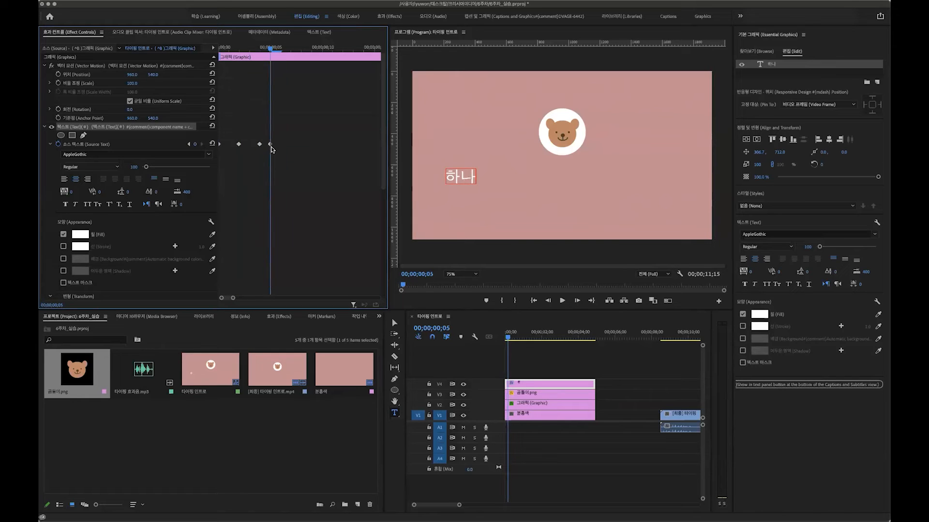
{"action": "left_click_drag", "start_coordinate": [271, 145], "coordinate": [280, 147]}
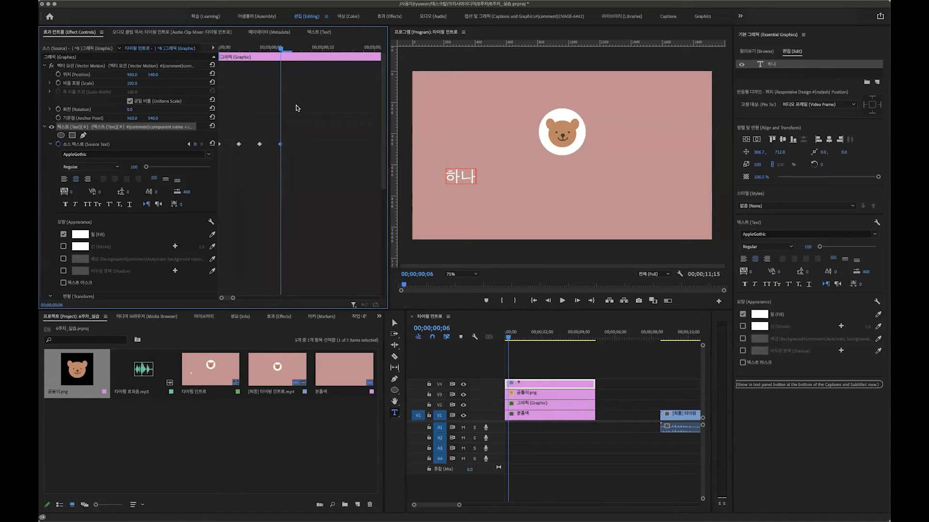
Step: Play the opening typing animation from the sequence start several times to check its rhythm
{"action": "key", "text": "Left"}
{"action": "key", "text": "Left"}
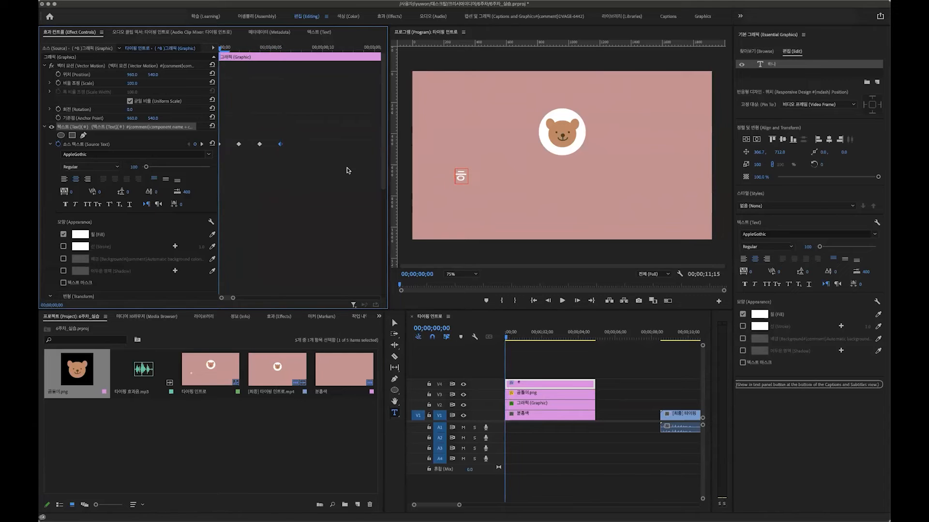
{"action": "key", "text": "space"}
{"action": "key", "text": "space"}
{"action": "left_click_drag", "start_coordinate": [517, 336], "coordinate": [445, 338]}
{"action": "key", "text": "space"}
{"action": "key", "text": "space"}
{"action": "left_click_drag", "start_coordinate": [519, 336], "coordinate": [475, 337]}
{"action": "key", "text": "space"}
{"action": "key", "text": "space"}
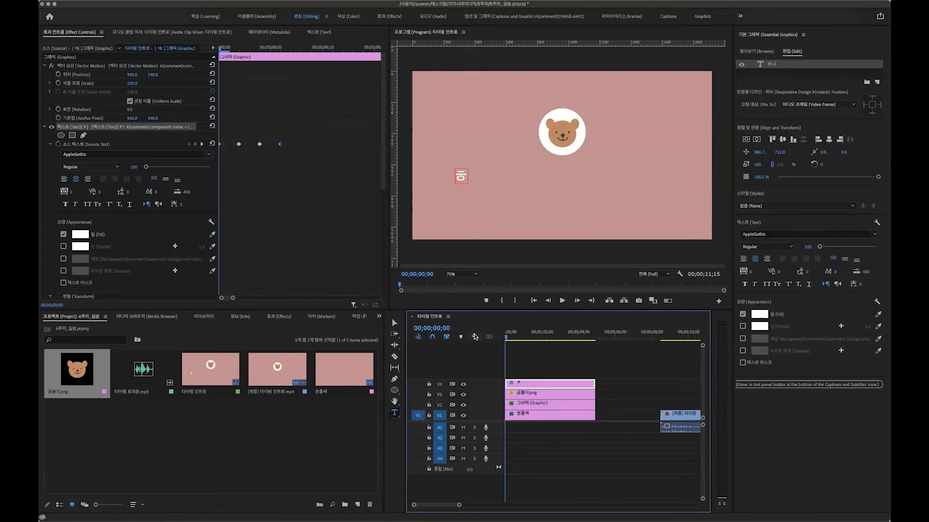
Step: At 00;00;00;08, add the consonant ㅆ after 나 in the text layer
{"action": "key", "text": "space"}
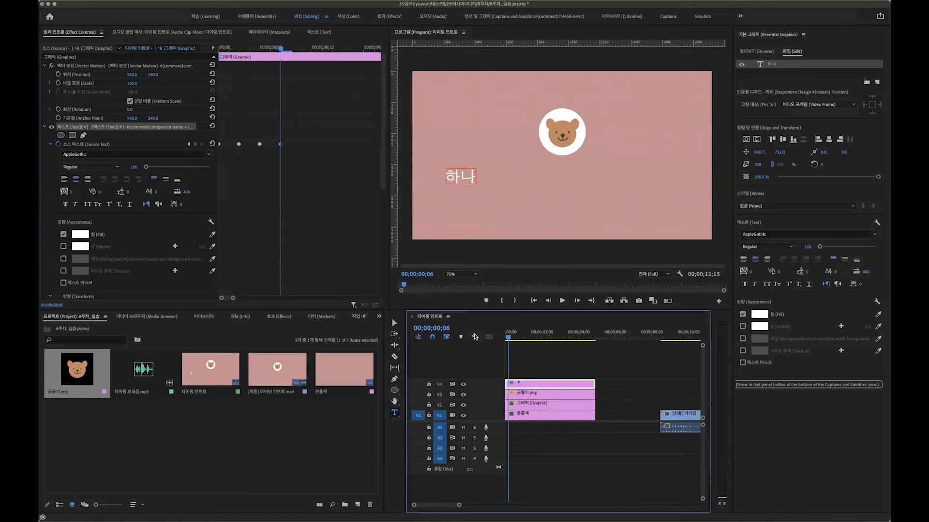
{"action": "left_click", "coordinate": [479, 192]}
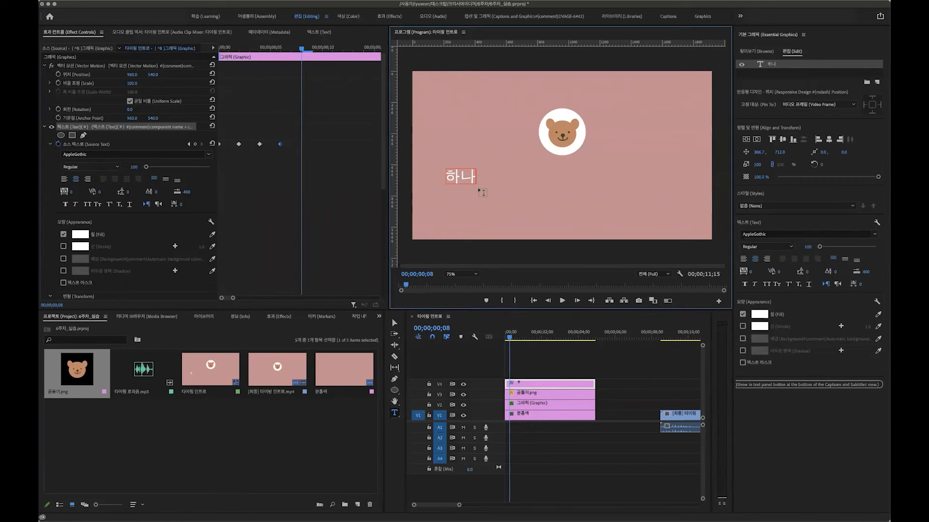
{"action": "type", "text": "ㅆ"}
Step: At 00;00;00;10, replace the trailing ㅆ in the text layer with the syllable 쌔
{"action": "left_click", "coordinate": [510, 337]}
{"action": "key", "text": "Right"}
{"action": "key", "text": "Right"}
{"action": "key", "text": "Right"}
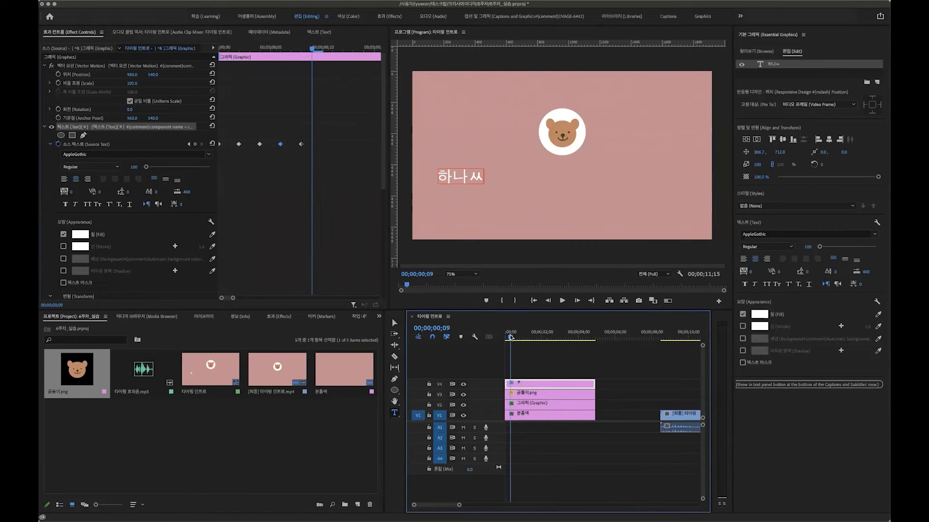
{"action": "left_click", "coordinate": [481, 177]}
{"action": "key", "text": "BackSpace"}
{"action": "type", "text": "쌔"}
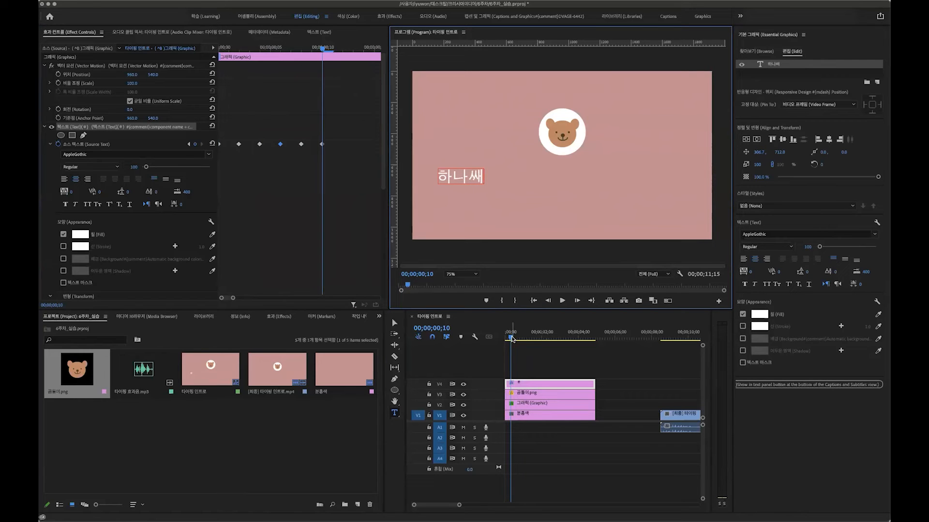
Step: At 00;00;00;12, replace the text layer's last syllable with 쌤
{"action": "left_click", "coordinate": [511, 339]}
{"action": "key", "text": "Right"}
{"action": "key", "text": "Right"}
{"action": "left_click", "coordinate": [481, 177]}
{"action": "key", "text": "BackSpace"}
{"action": "type", "text": "ㅆㅐㅁ"}
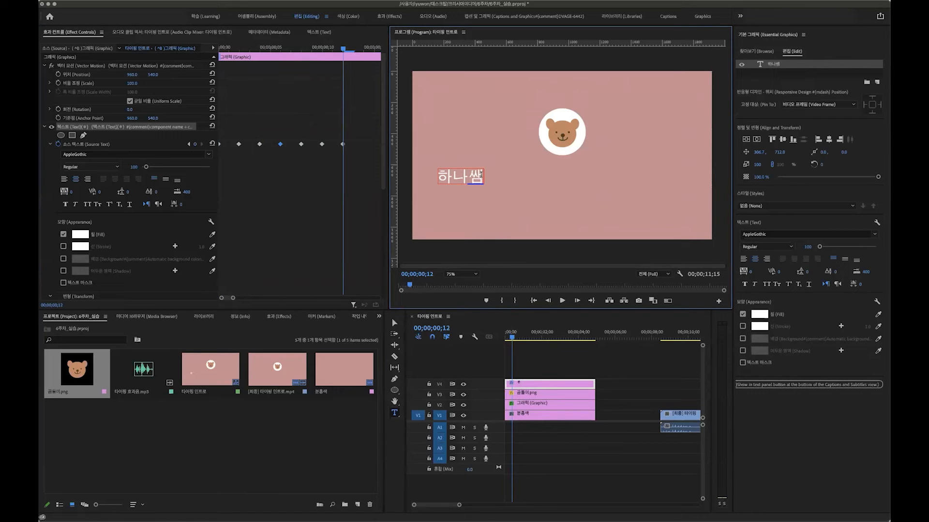
Step: At 00;00;00;14, add the consonant ㅇ after 쌤 in the text layer
{"action": "left_click", "coordinate": [513, 340]}
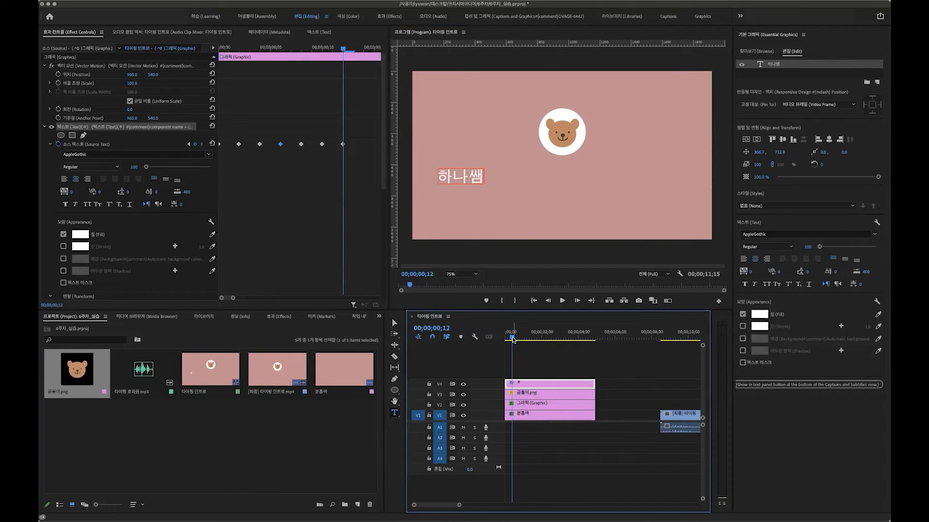
{"action": "key", "text": "Right"}
{"action": "key", "text": "Right"}
{"action": "left_click", "coordinate": [481, 175]}
{"action": "type", "text": "ㅇ"}
Step: At 00;00;00;16, replace the trailing ㅇ in the text layer with the syllable 으
{"action": "left_click", "coordinate": [514, 340]}
{"action": "key", "text": "Right"}
{"action": "key", "text": "Right"}
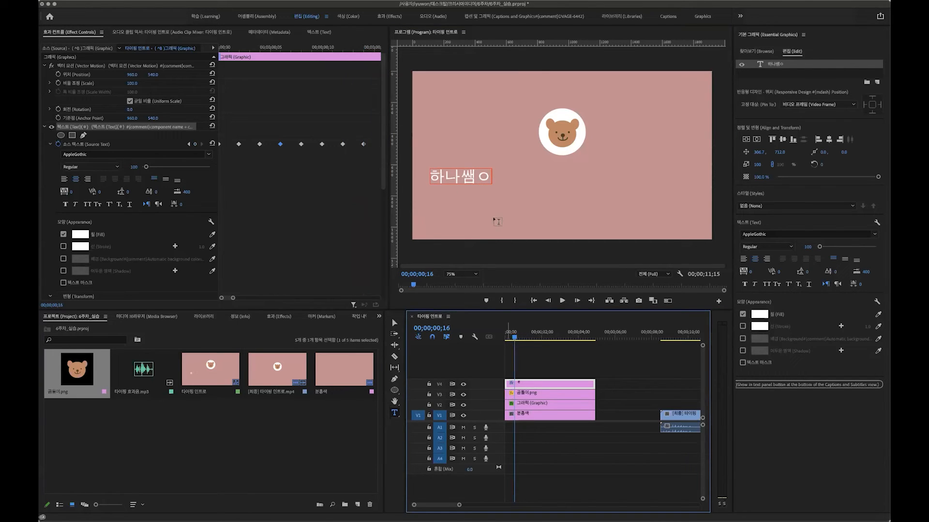
{"action": "left_click", "coordinate": [488, 177]}
{"action": "key", "text": "BackSpace"}
{"action": "type", "text": "으"}
Step: At 00;00;00;18, replace the text layer's last syllable with 의
{"action": "left_click", "coordinate": [515, 340]}
{"action": "key", "text": "Right"}
{"action": "key", "text": "Right"}
{"action": "left_click", "coordinate": [490, 175]}
{"action": "key", "text": "BackSpace"}
{"action": "type", "text": "의"}
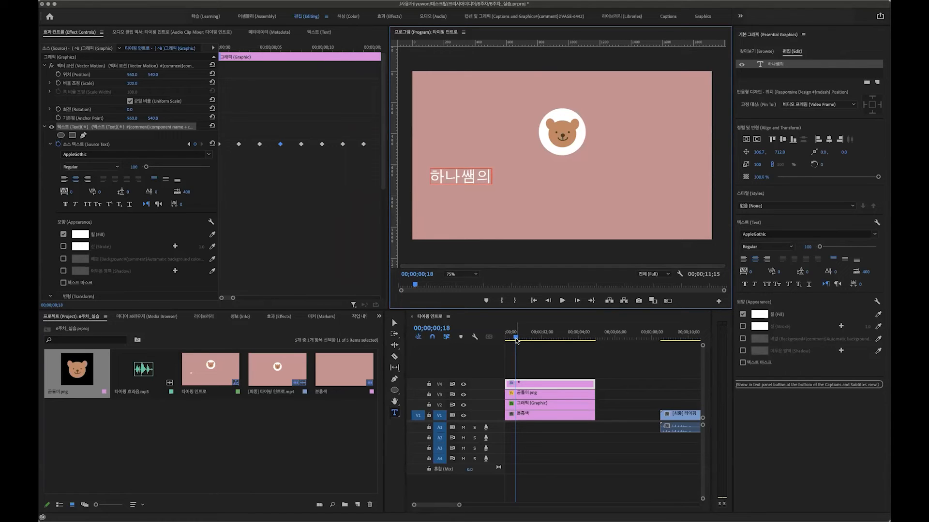
Step: At 00;00;00;20, add a space after 의 at the end of the text layer
{"action": "left_click", "coordinate": [516, 340]}
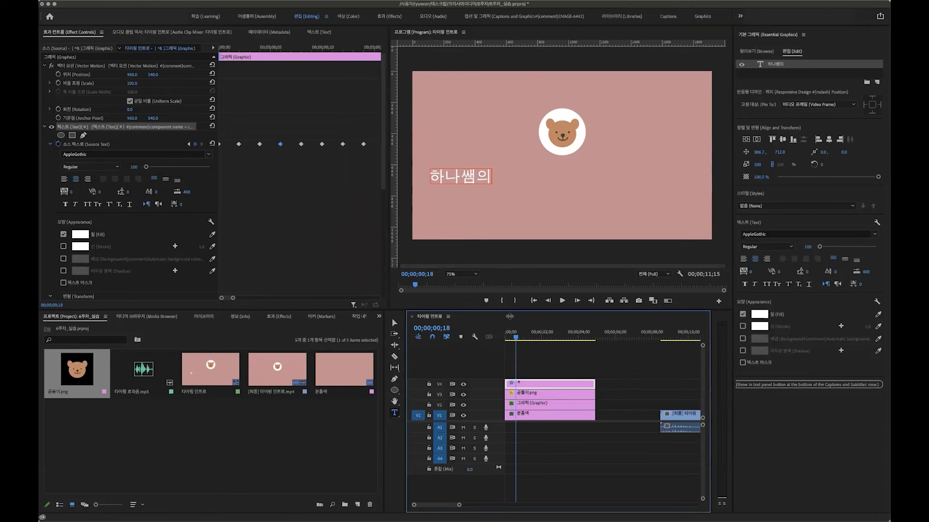
{"action": "key", "text": "Left"}
{"action": "key", "text": "Left"}
{"action": "key", "text": "Right"}
{"action": "key", "text": "Right"}
{"action": "left_click", "coordinate": [489, 177]}
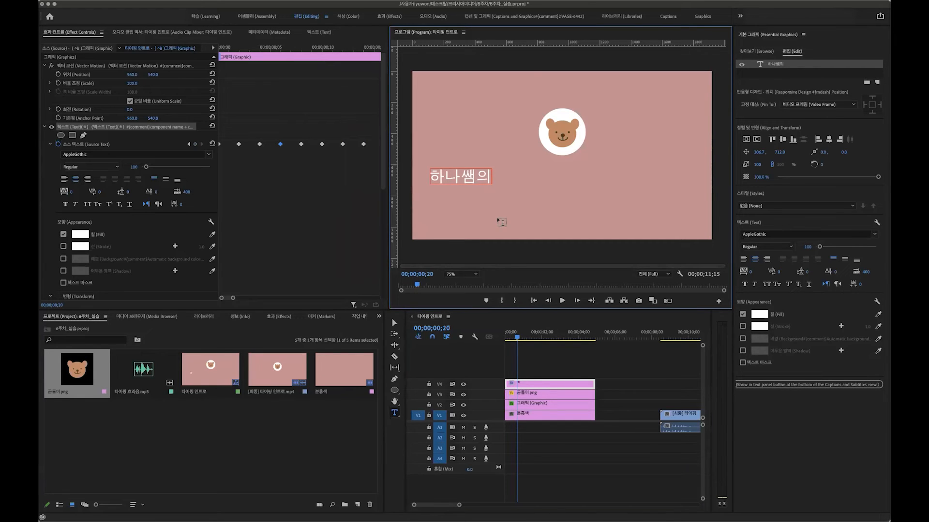
Step: At 00;00;00;22, start the second word of the text layer with the consonant ㅍ
{"action": "left_click", "coordinate": [517, 340]}
{"action": "key", "text": "Right"}
{"action": "key", "text": "Right"}
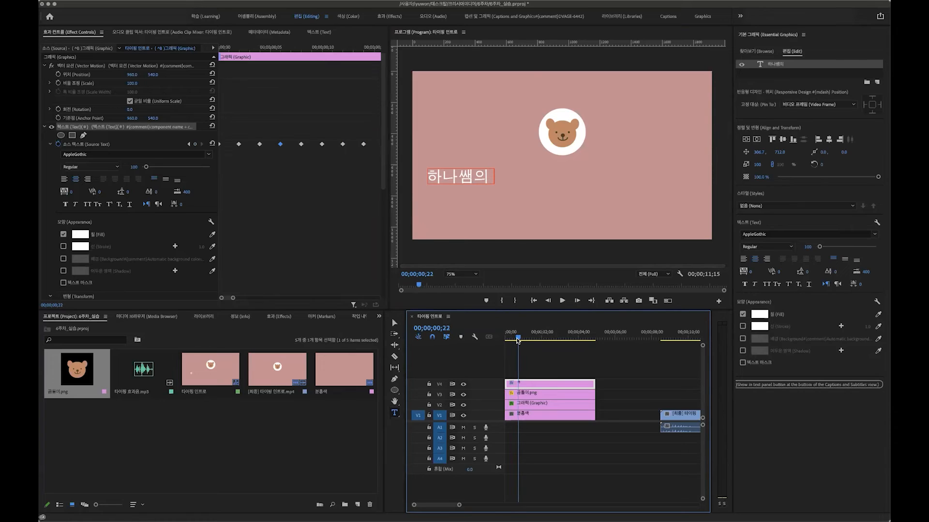
{"action": "left_click", "coordinate": [492, 176]}
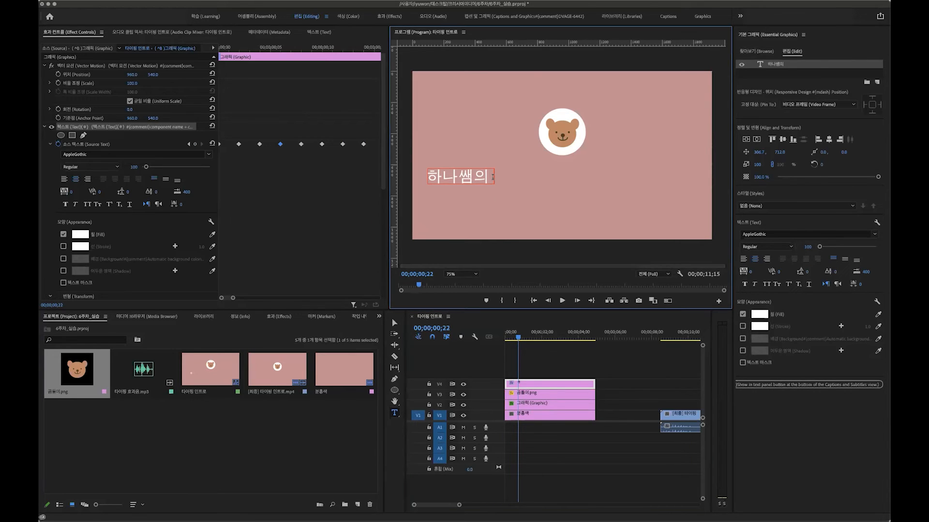
{"action": "type", "text": "ㅍ"}
Step: At 00;00;00;24, complete the second word's first syllable as 프
{"action": "left_click", "coordinate": [518, 337]}
{"action": "key", "text": "Right"}
{"action": "key", "text": "Right"}
{"action": "key", "text": "Right"}
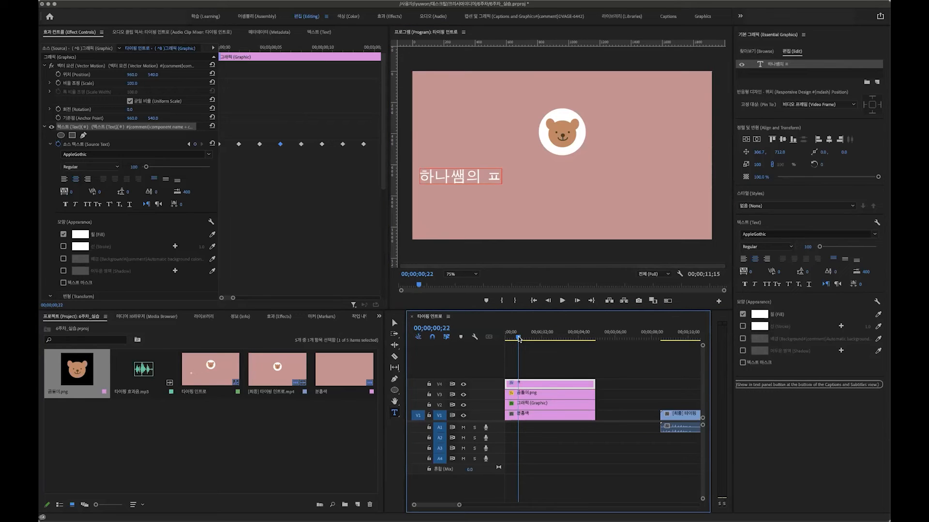
{"action": "left_click", "coordinate": [499, 173]}
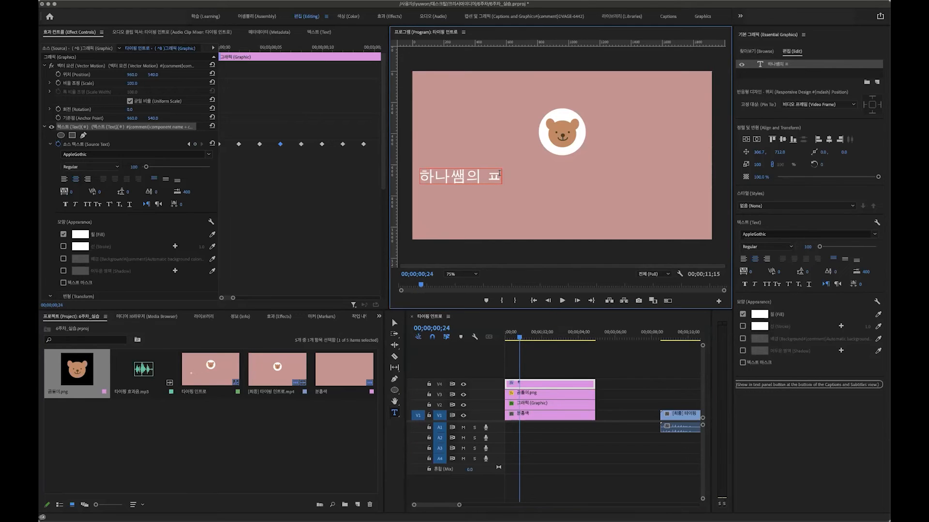
{"action": "type", "text": "ㅡ"}
Step: At 00;00;00;26, add the consonant ㄹ after 프 in the text layer
{"action": "left_click", "coordinate": [518, 338]}
{"action": "key", "text": "Right"}
{"action": "key", "text": "Right"}
{"action": "key", "text": "Right"}
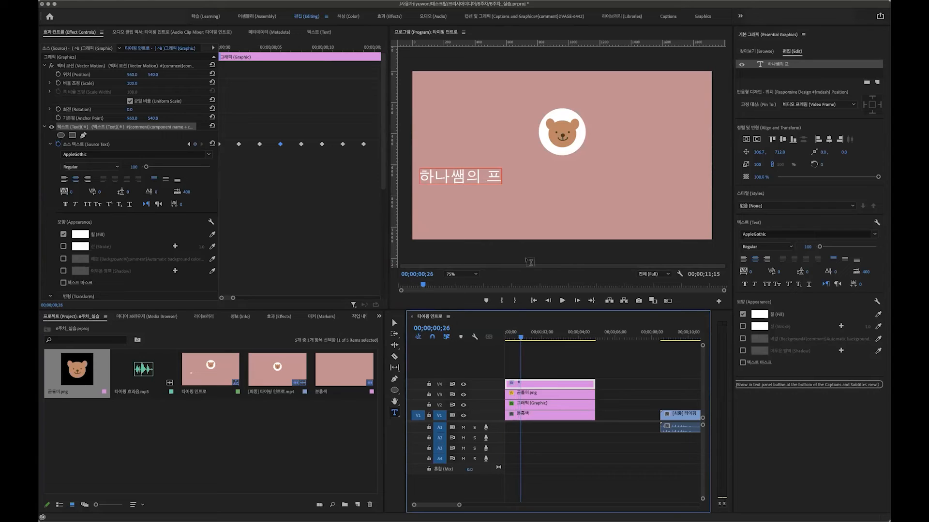
{"action": "left_click", "coordinate": [498, 175]}
{"action": "type", "text": "르"}
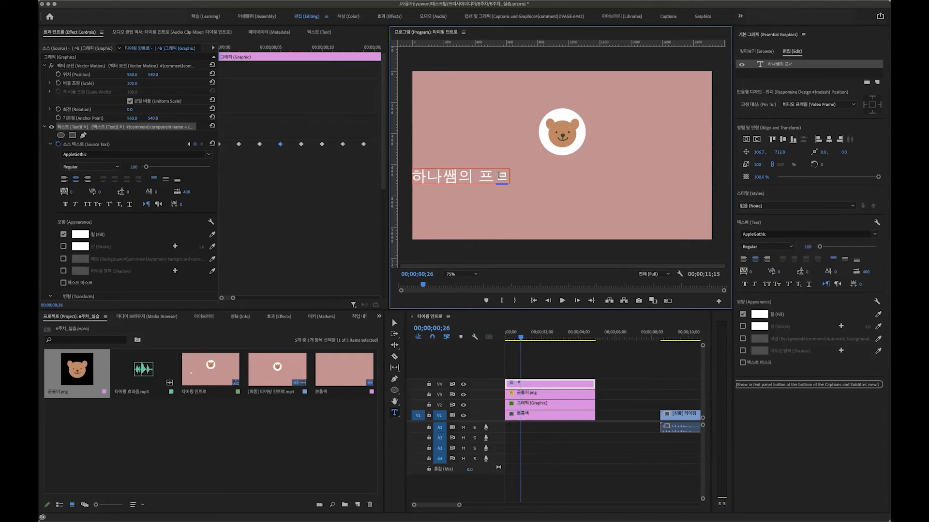
Step: At 00;00;00;28, complete the syllable after 프 as 리 in the text layer
{"action": "left_click", "coordinate": [522, 342]}
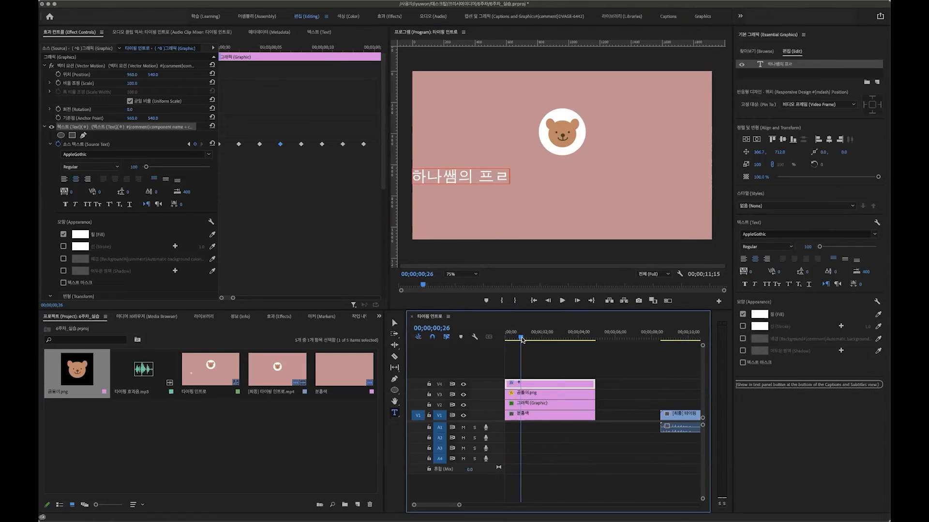
{"action": "key", "text": "Right"}
{"action": "key", "text": "Right"}
{"action": "left_click", "coordinate": [506, 177]}
{"action": "type", "text": "ㅣ"}
Step: At 00;00;01;00, add the consonant ㅁ after 프리 in the text layer
{"action": "left_click", "coordinate": [522, 340]}
{"action": "key", "text": "Right"}
{"action": "key", "text": "Right"}
{"action": "left_click", "coordinate": [505, 180]}
{"action": "type", "text": "ㅁ"}
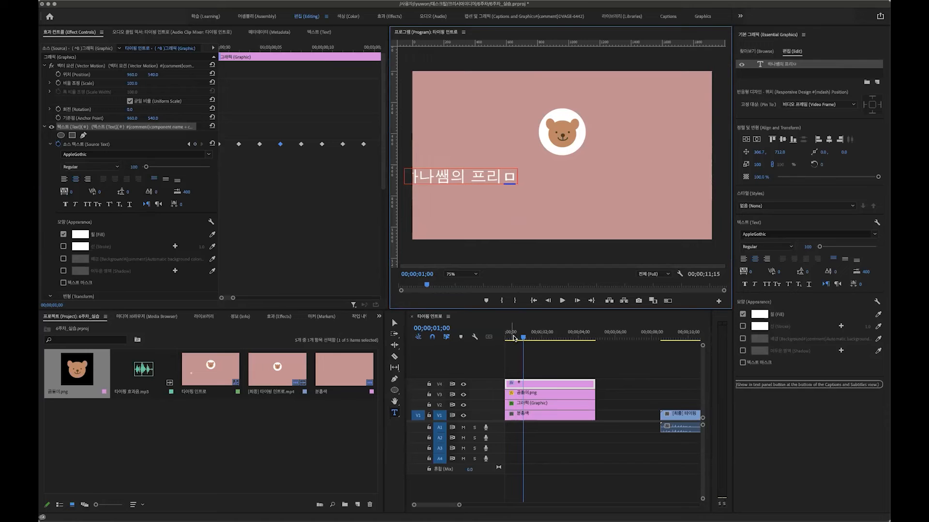
Step: At 00;00;01;02, replace the trailing ㅁ in the text layer with the syllable 미
{"action": "left_click", "coordinate": [521, 339]}
{"action": "key", "text": "Right"}
{"action": "key", "text": "Right"}
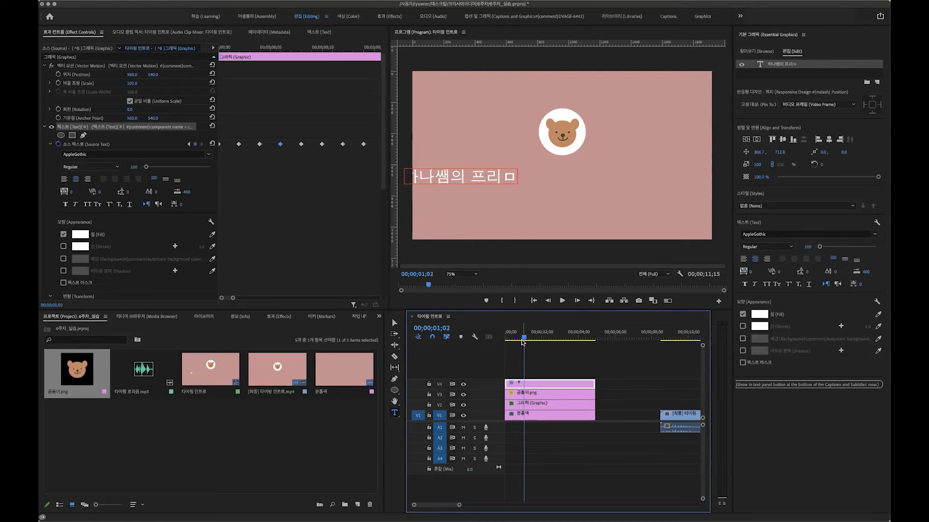
{"action": "left_click", "coordinate": [515, 177]}
{"action": "key", "text": "BackSpace"}
{"action": "type", "text": "미"}
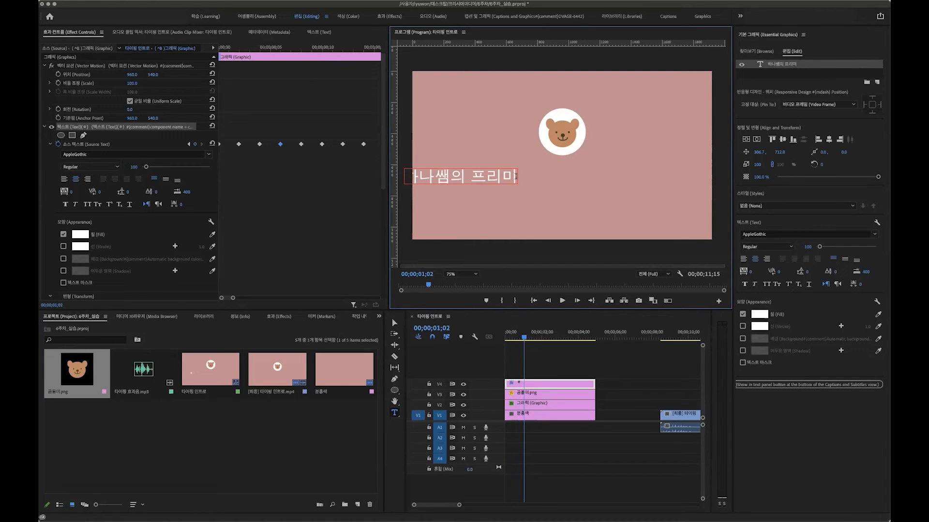
Step: At 00;00;01;04, add the consonant ㅇ after 프리미 in the text layer
{"action": "left_click", "coordinate": [527, 341]}
{"action": "key", "text": "Right"}
{"action": "key", "text": "Right"}
{"action": "left_click", "coordinate": [517, 177]}
{"action": "type", "text": "ㅇ"}
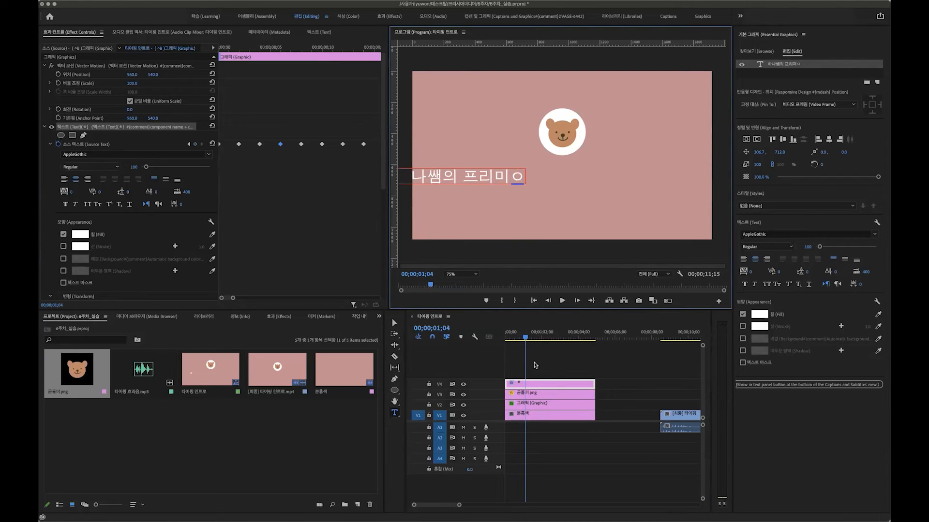
Step: At 00;00;01;06, replace the trailing ㅇ with 어 so the second word reads 프리미어
{"action": "left_click", "coordinate": [525, 341]}
{"action": "left_click_drag", "start_coordinate": [526, 340], "coordinate": [526, 340]}
{"action": "left_click", "coordinate": [524, 173]}
{"action": "key", "text": "BackSpace"}
{"action": "type", "text": "어"}
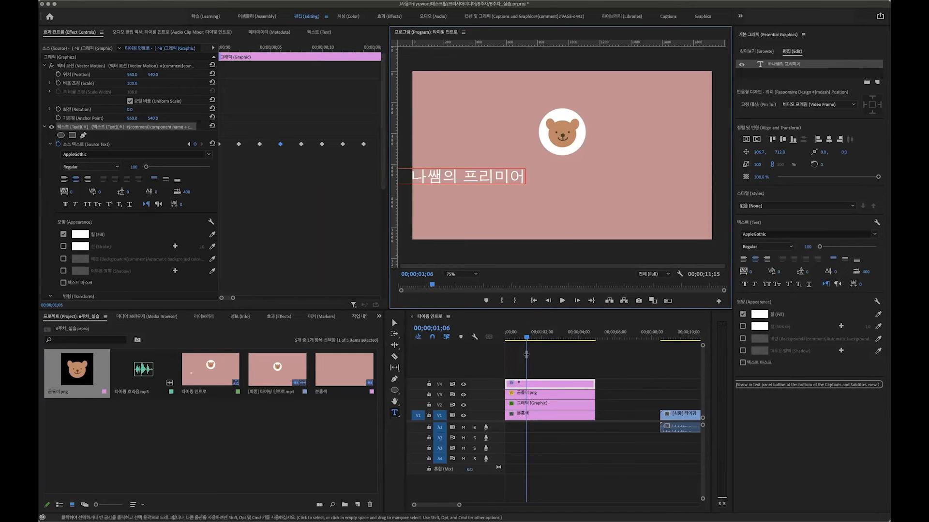
Step: At 00;00;01;10, add a space and the consonant ㅍ after 프리미어 in the text layer
{"action": "left_click", "coordinate": [526, 337]}
{"action": "key", "text": "Right"}
{"action": "key", "text": "Right"}
{"action": "key", "text": "Right"}
{"action": "left_click", "coordinate": [521, 179]}
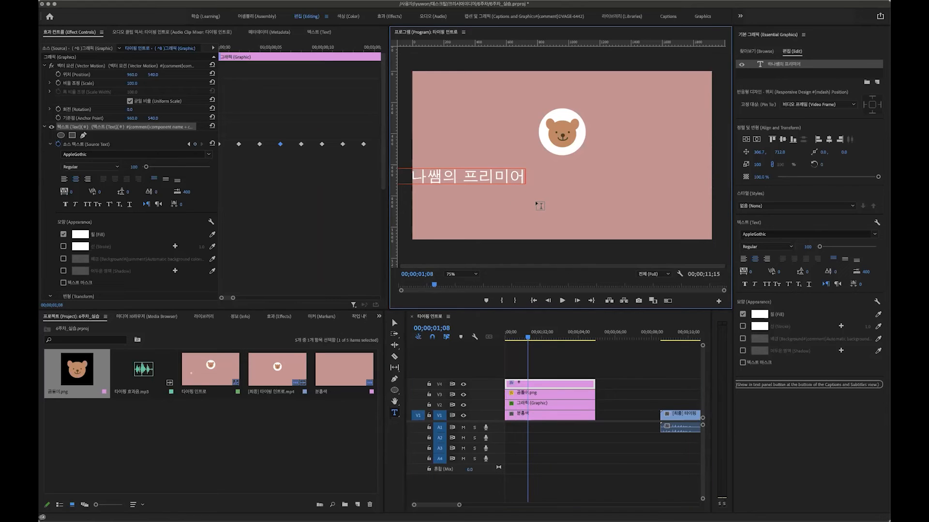
{"action": "left_click", "coordinate": [527, 338]}
{"action": "key", "text": "Right"}
{"action": "key", "text": "Right"}
{"action": "left_click", "coordinate": [525, 175]}
{"action": "type", "text": "ㅍ"}
Step: At 00;00;01;12, replace the trailing ㅍ in the text layer with the syllable 프
{"action": "left_click", "coordinate": [530, 336]}
{"action": "key", "text": "Right"}
{"action": "key", "text": "Right"}
{"action": "left_click", "coordinate": [533, 176]}
{"action": "type", "text": "ㅡ"}
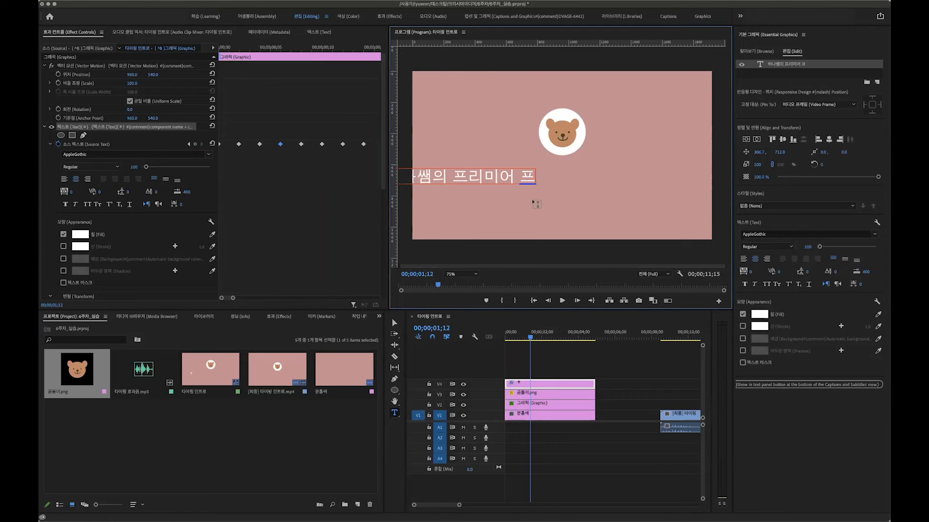
Step: At 00;00;01;14, add the consonant ㄹ after the last 프 in the text layer
{"action": "left_click", "coordinate": [531, 337]}
{"action": "key", "text": "Right"}
{"action": "key", "text": "Right"}
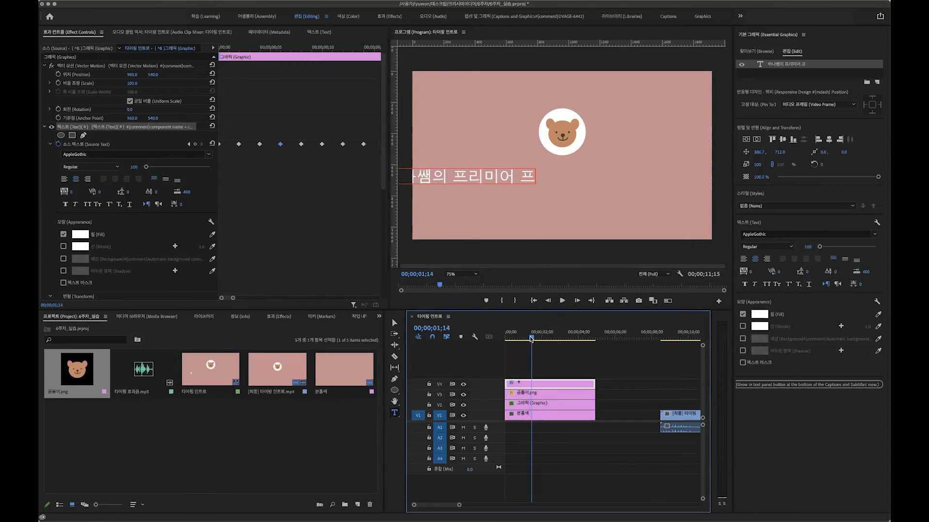
{"action": "left_click", "coordinate": [533, 176]}
{"action": "type", "text": "ㄹ"}
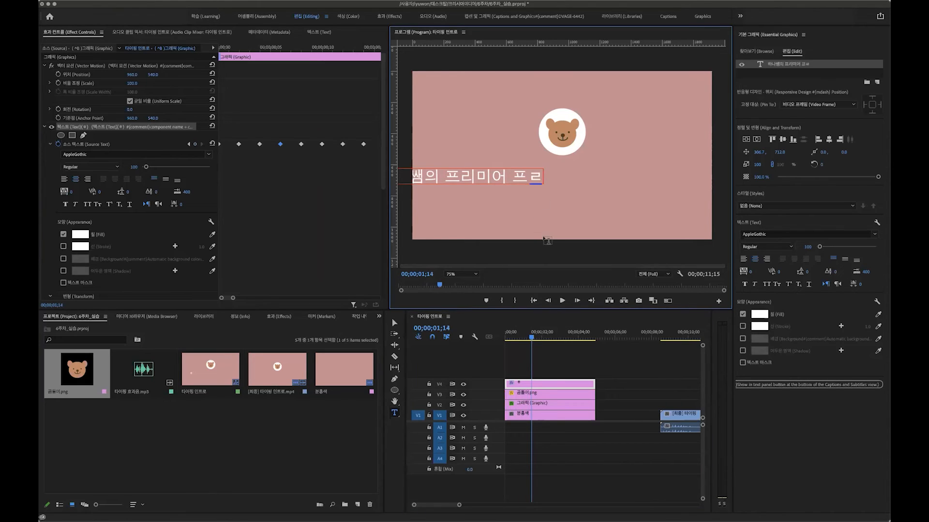
Step: At 00;00;01;16, replace the trailing ㄹ with 로 to complete 프리미어 프로, and center the title horizontally in the frame
{"action": "left_click", "coordinate": [532, 340]}
{"action": "key", "text": "Right"}
{"action": "key", "text": "Right"}
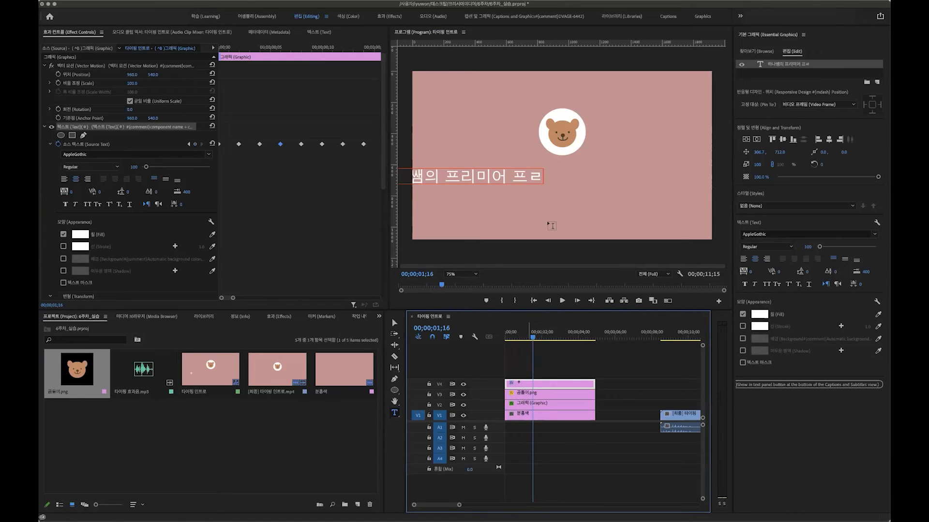
{"action": "left_click", "coordinate": [540, 178]}
{"action": "type", "text": "ㅗ"}
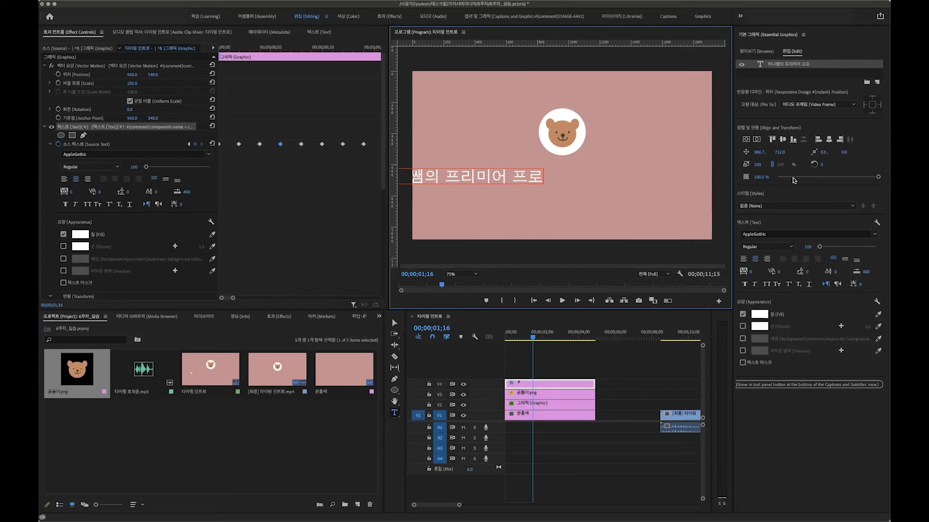
{"action": "left_click", "coordinate": [757, 140]}
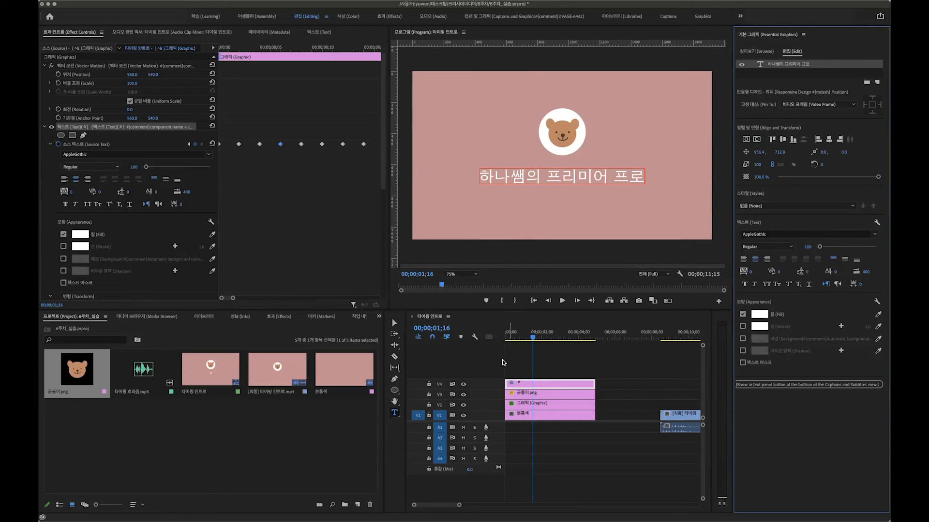
Step: Play the centered typing animation from the start of the sequence
{"action": "left_click", "coordinate": [457, 339]}
{"action": "key", "text": "Home"}
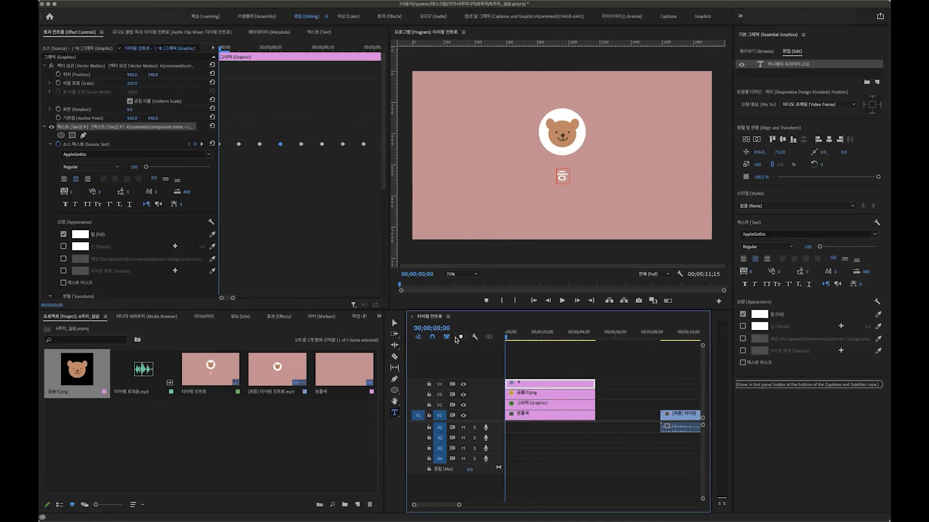
{"action": "key", "text": "space"}
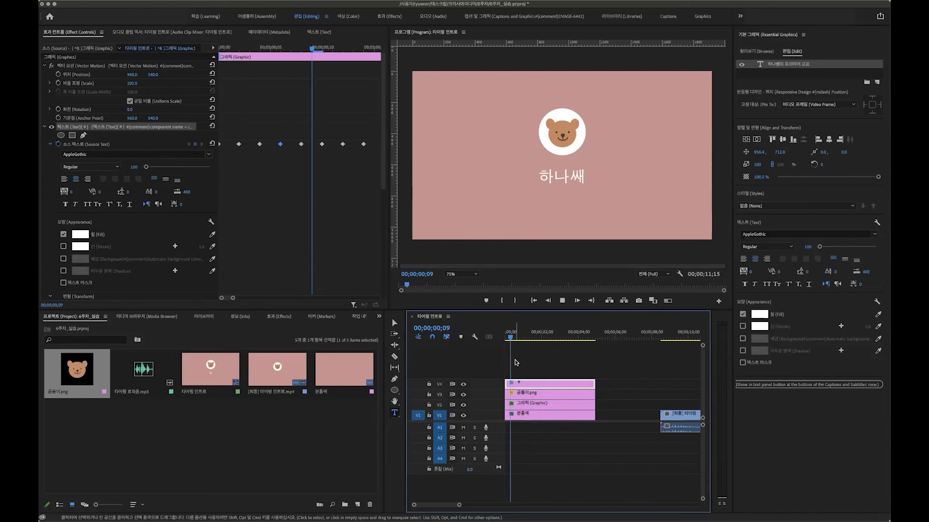
{"action": "left_click", "coordinate": [535, 335]}
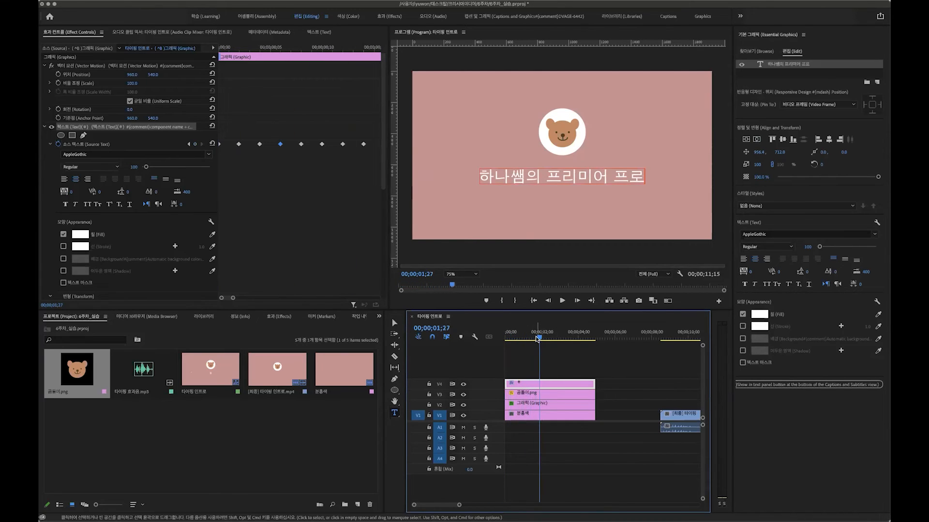
{"action": "left_click", "coordinate": [509, 337]}
{"action": "key", "text": "space"}
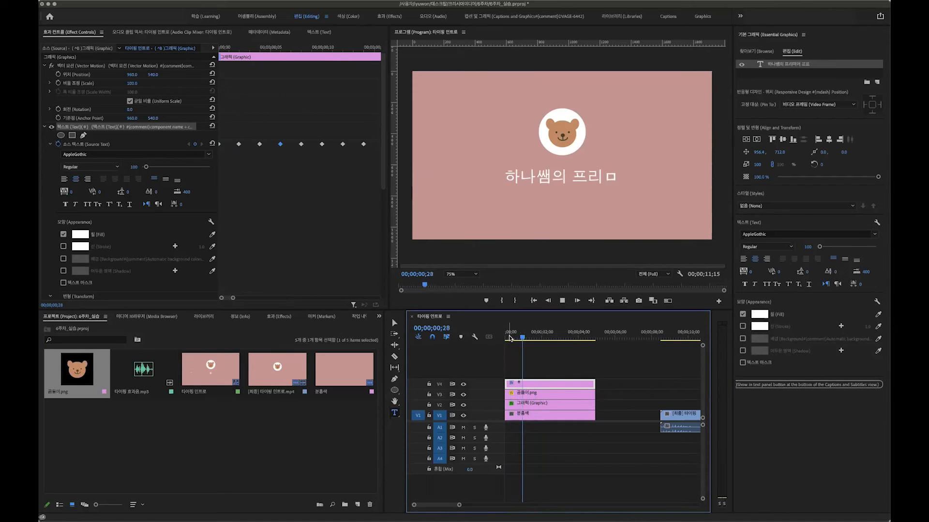
{"action": "key", "text": "space"}
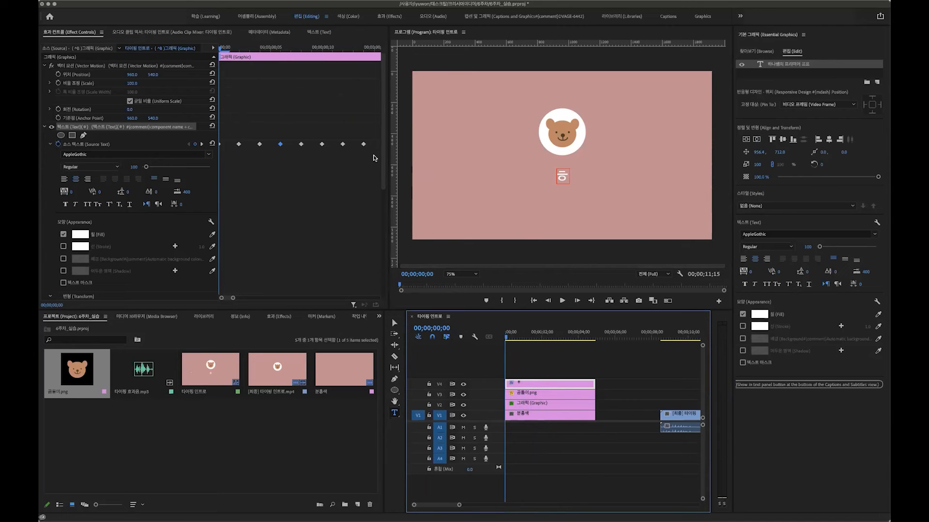
Step: Shift all Source Text keyframes two frames later so the first one sits at 00;00;00;02
{"action": "key", "text": "Right"}
{"action": "key", "text": "Right"}
{"action": "left_click_drag", "start_coordinate": [373, 156], "coordinate": [240, 132]}
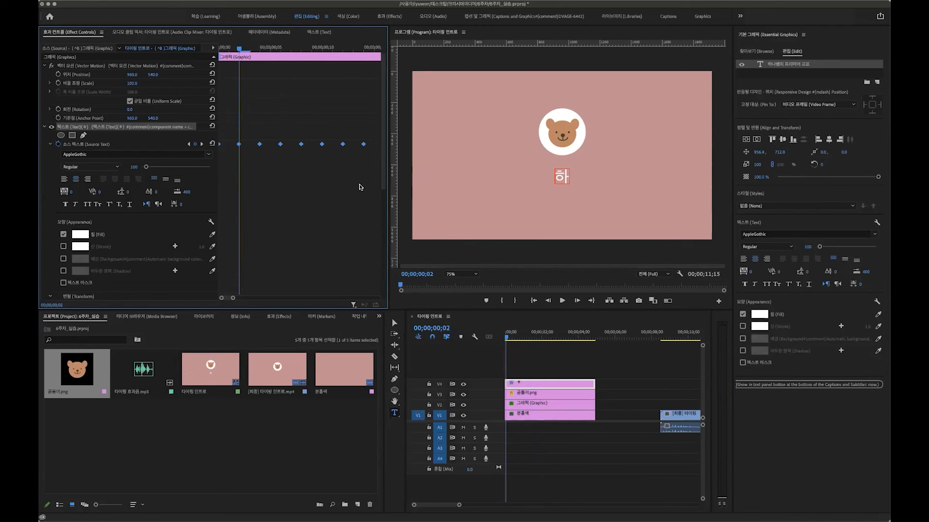
{"action": "left_click_drag", "start_coordinate": [234, 299], "coordinate": [293, 298]}
{"action": "left_click_drag", "start_coordinate": [343, 174], "coordinate": [204, 129]}
{"action": "left_click_drag", "start_coordinate": [293, 298], "coordinate": [265, 301]}
{"action": "left_click_drag", "start_coordinate": [255, 145], "coordinate": [273, 146]}
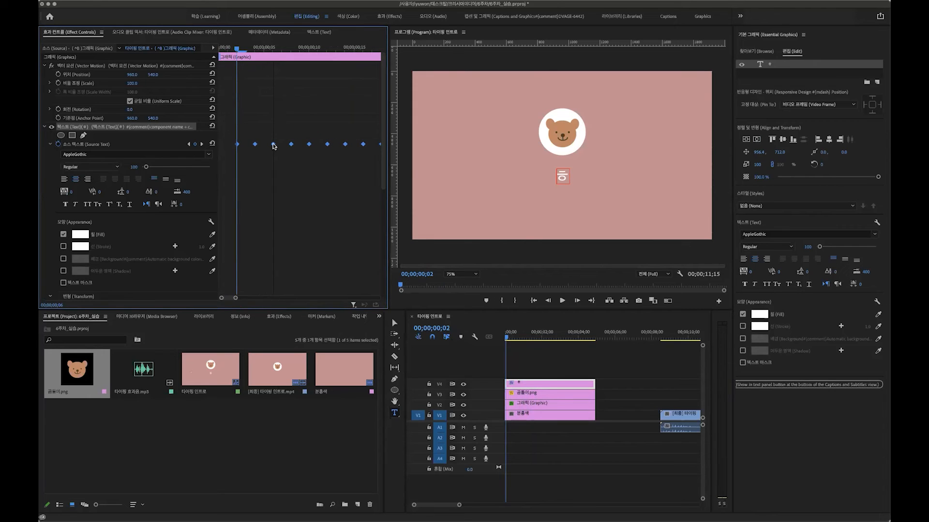
Step: Preview the sequence from 00;00;00;00 to check the timing of the shifted keyframes
{"action": "key", "text": "Left"}
{"action": "key", "text": "Left"}
{"action": "left_click", "coordinate": [414, 334]}
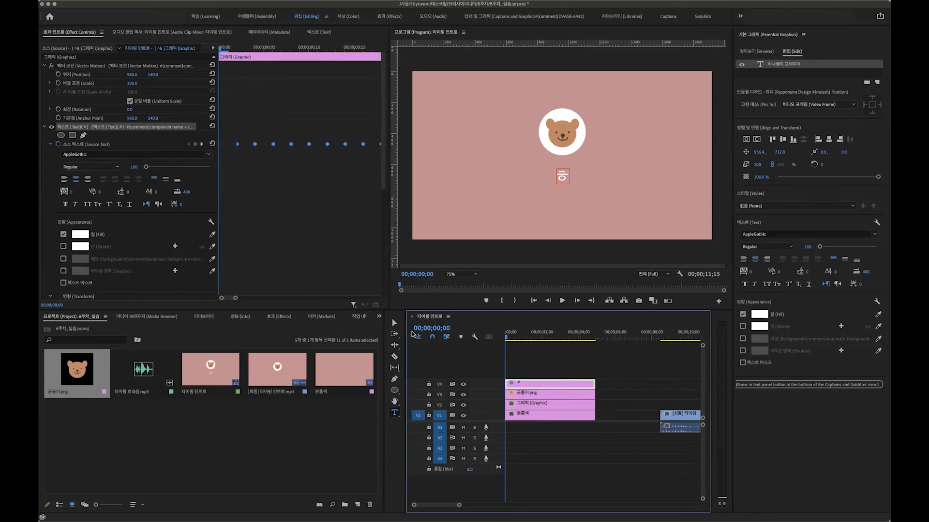
{"action": "left_click", "coordinate": [526, 452]}
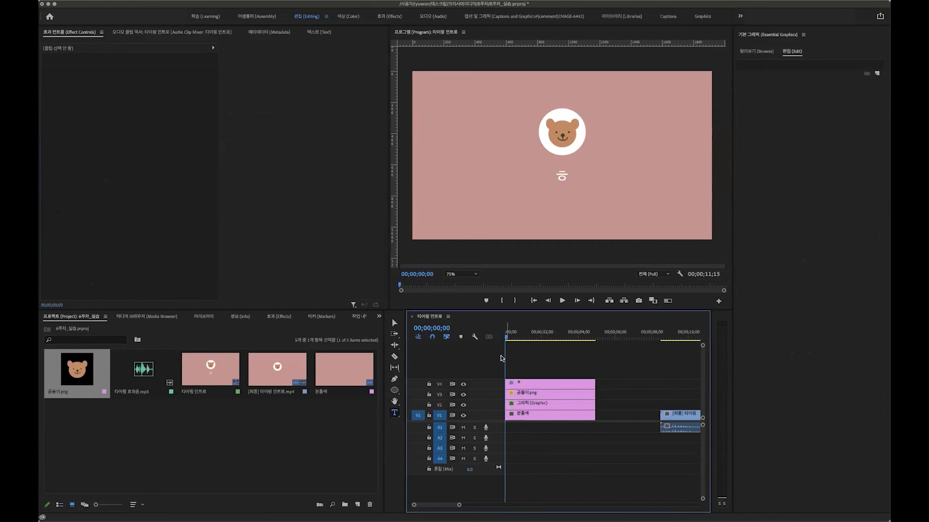
{"action": "left_click_drag", "start_coordinate": [509, 337], "coordinate": [481, 336]}
{"action": "key", "text": "space"}
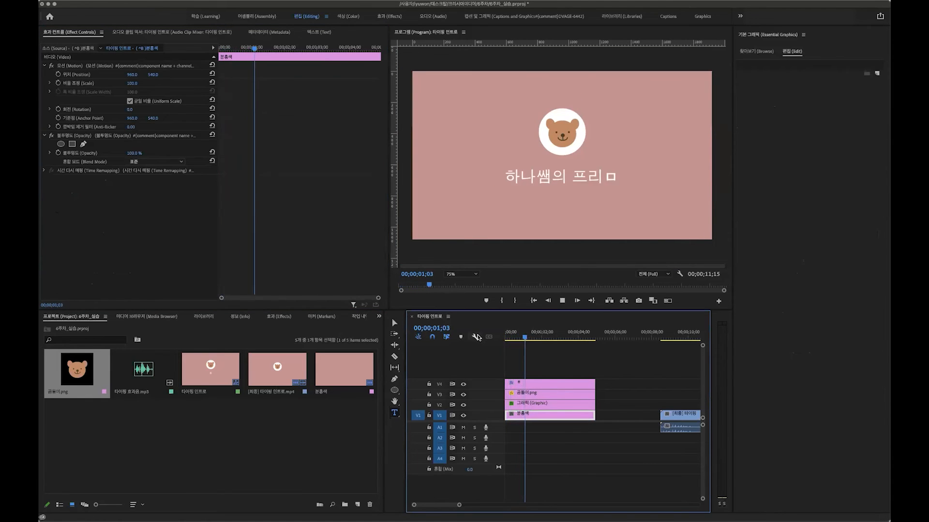
Step: At 00;00;00;00, delete the ㅎ from the text layer so the title starts empty
{"action": "left_click", "coordinate": [522, 385]}
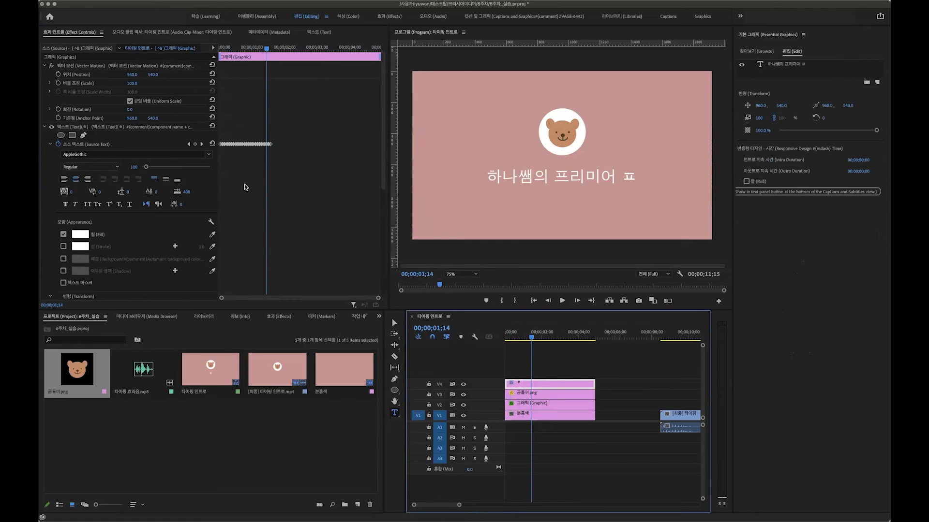
{"action": "left_click_drag", "start_coordinate": [378, 298], "coordinate": [334, 303]}
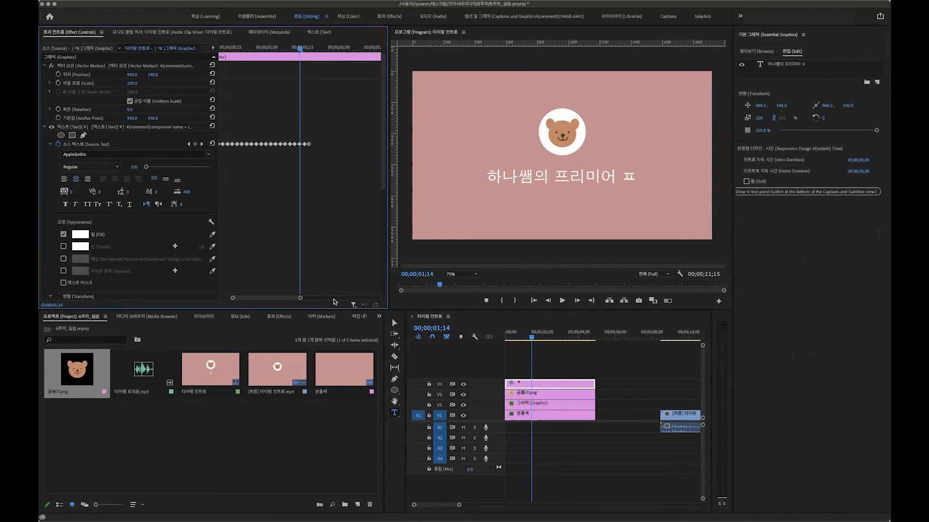
{"action": "left_click_drag", "start_coordinate": [247, 299], "coordinate": [203, 300]}
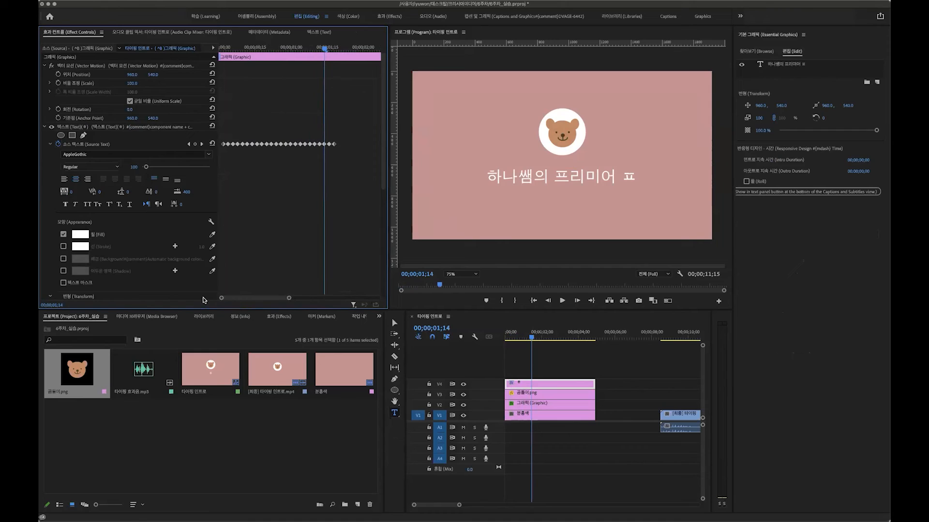
{"action": "left_click_drag", "start_coordinate": [240, 48], "coordinate": [152, 48]}
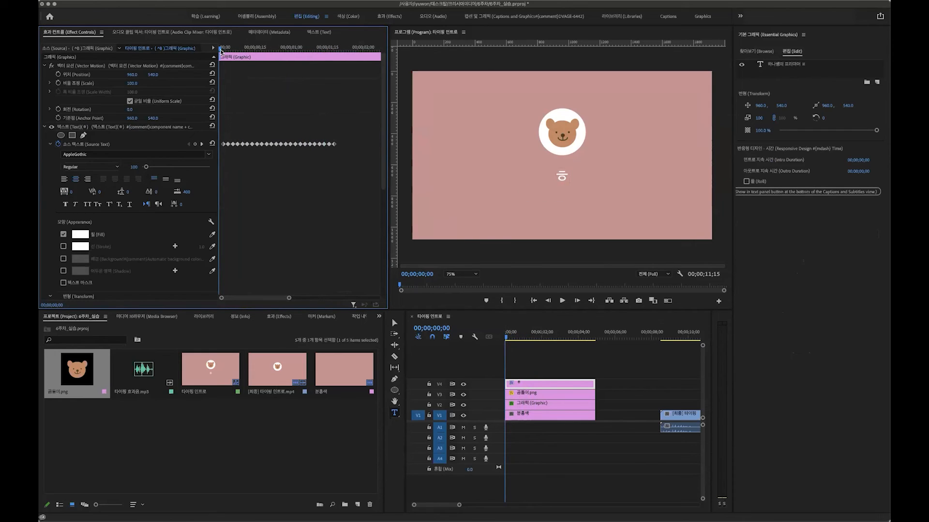
{"action": "mouse_move", "coordinate": [221, 49]}
{"action": "left_mouse_down"}
{"action": "mouse_move", "coordinate": [233, 50]}
{"action": "mouse_move", "coordinate": [215, 52]}
{"action": "left_mouse_up"}
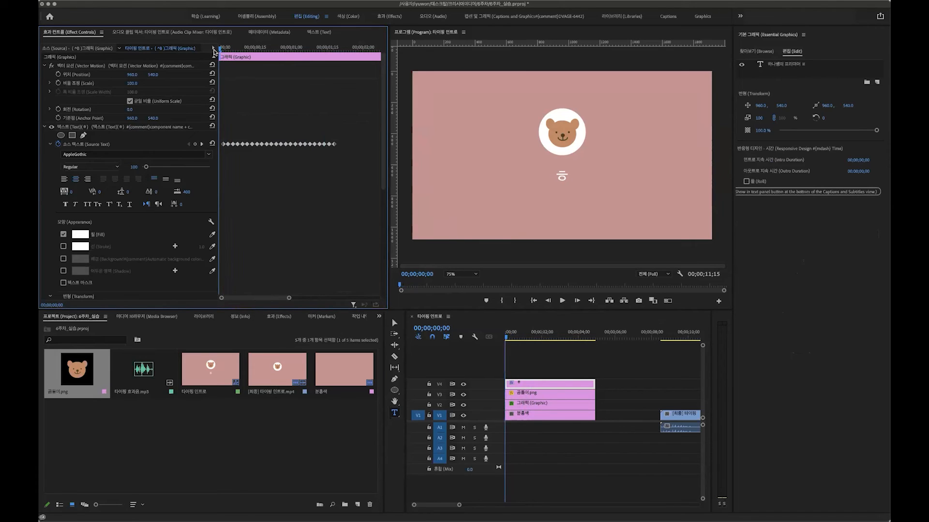
{"action": "left_click", "coordinate": [561, 176]}
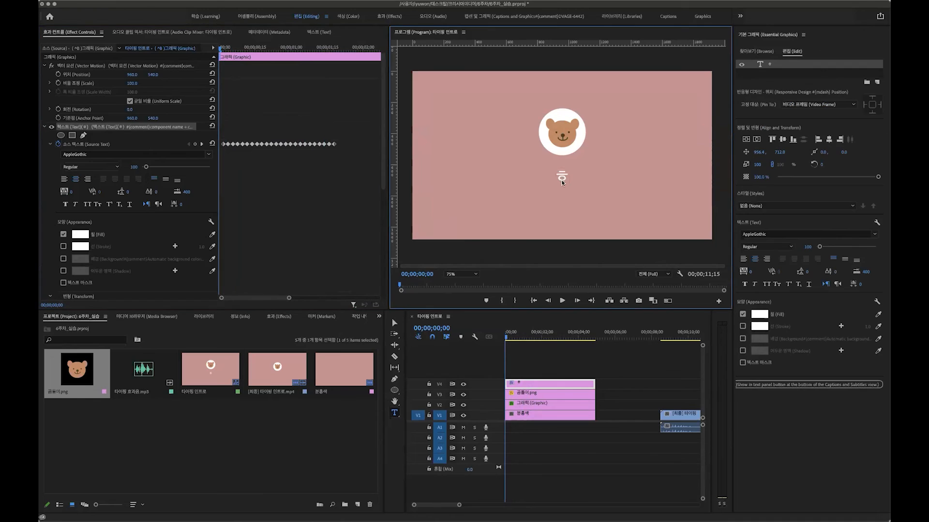
Step: Play the intro repeatedly from the start to check that the title types in from an empty frame
{"action": "left_click", "coordinate": [219, 49]}
{"action": "key", "text": "space"}
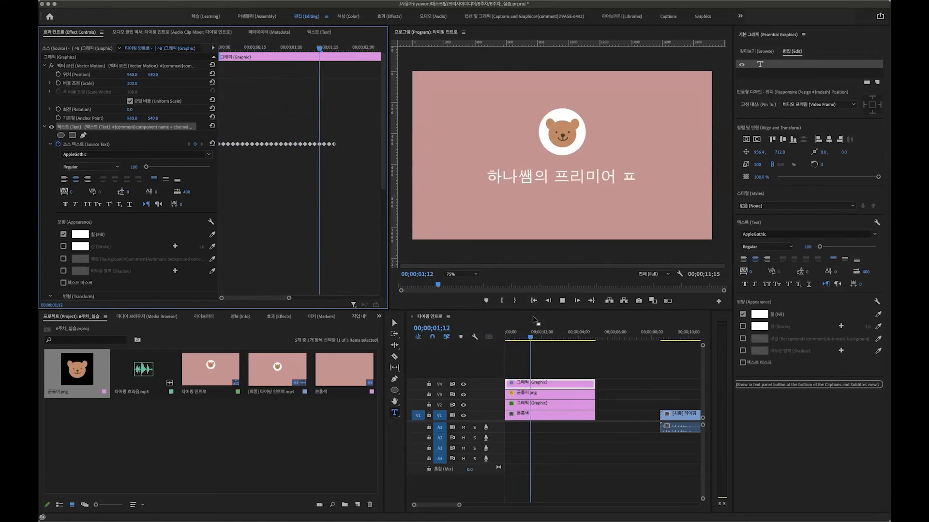
{"action": "key", "text": "space"}
{"action": "left_click_drag", "start_coordinate": [542, 337], "coordinate": [438, 339]}
{"action": "key", "text": "space"}
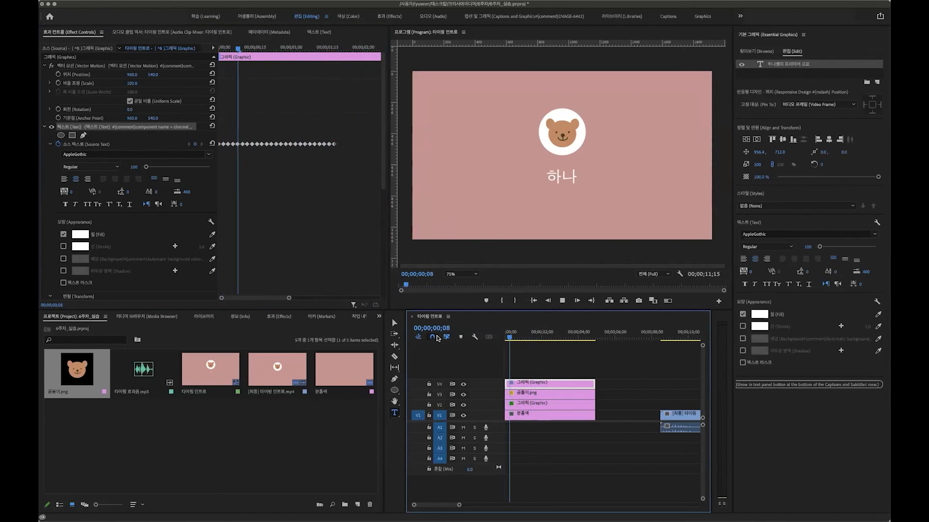
{"action": "key", "text": "space"}
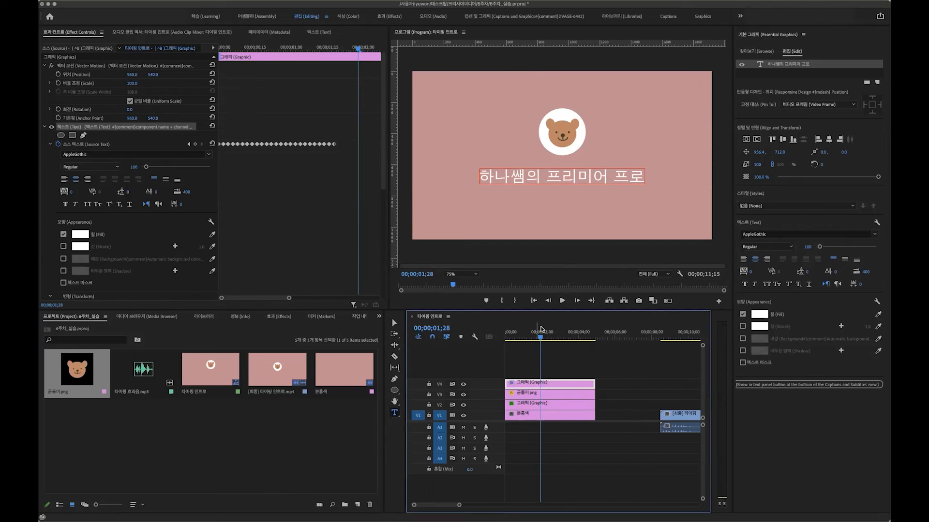
{"action": "key", "text": "Home"}
{"action": "key", "text": "space"}
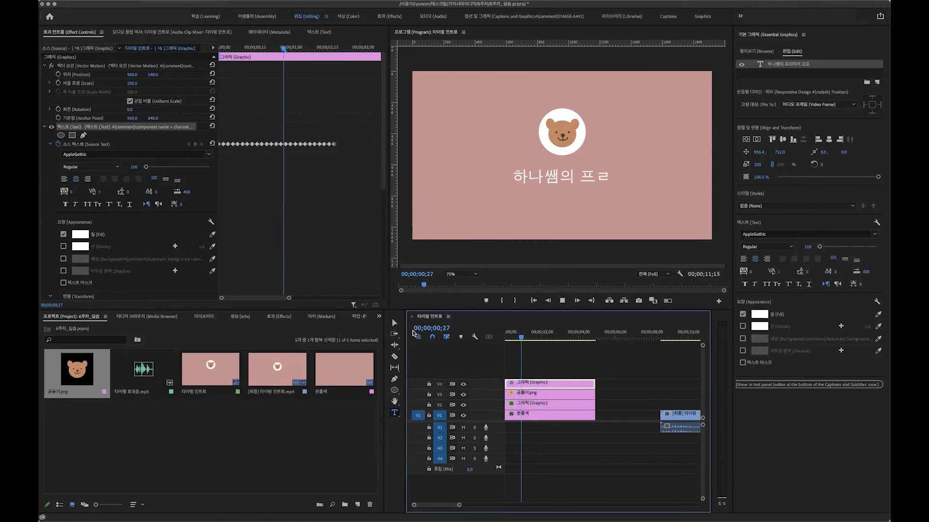
{"action": "key", "text": "space"}
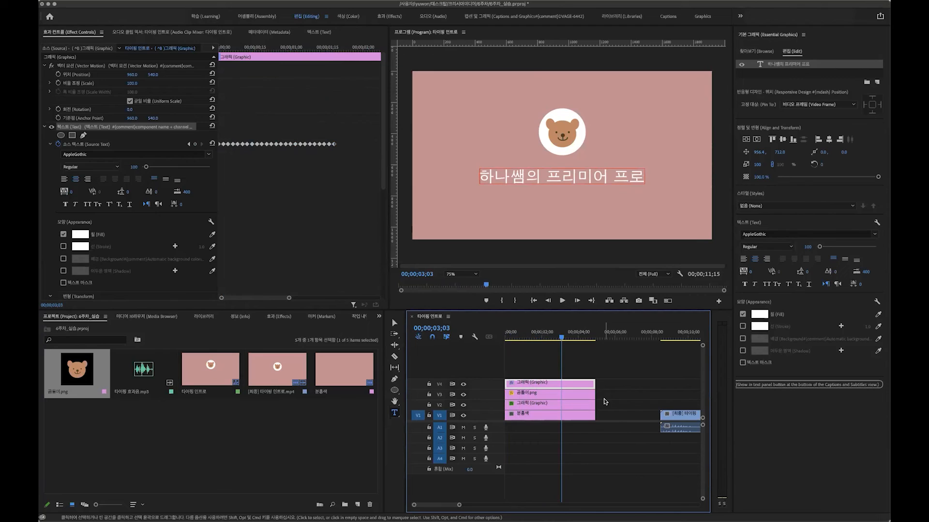
Step: Play the finished sample clip [최종] 타이핑 인트로.mp4 from 00;00;08;05 as a reference
{"action": "scroll", "coordinate": [637, 391], "scroll_direction": "right", "scroll_amount": 5}
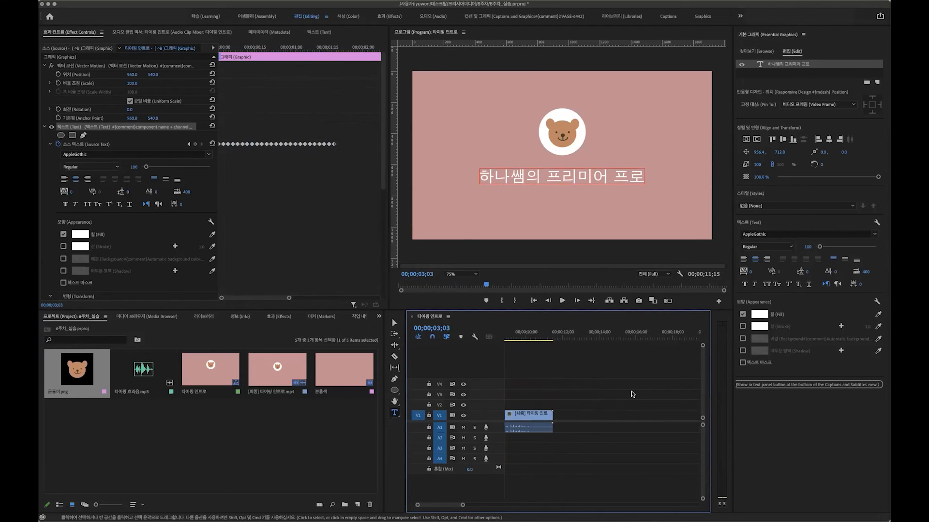
{"action": "scroll", "coordinate": [545, 397], "scroll_direction": "left", "scroll_amount": 5}
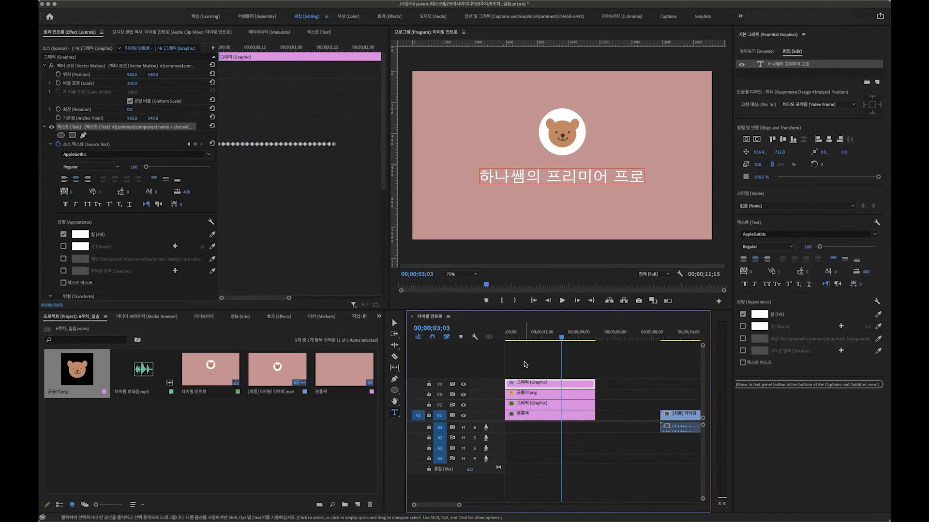
{"action": "scroll", "coordinate": [656, 348], "scroll_direction": "right", "scroll_amount": 5}
{"action": "left_click", "coordinate": [515, 331]}
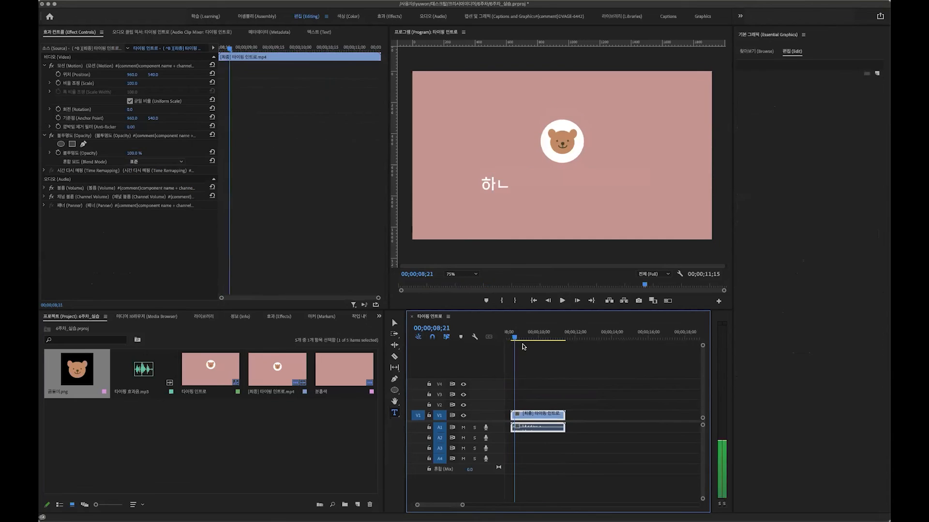
{"action": "scroll", "coordinate": [530, 355], "scroll_direction": "left", "scroll_amount": 2}
{"action": "left_click", "coordinate": [567, 333]}
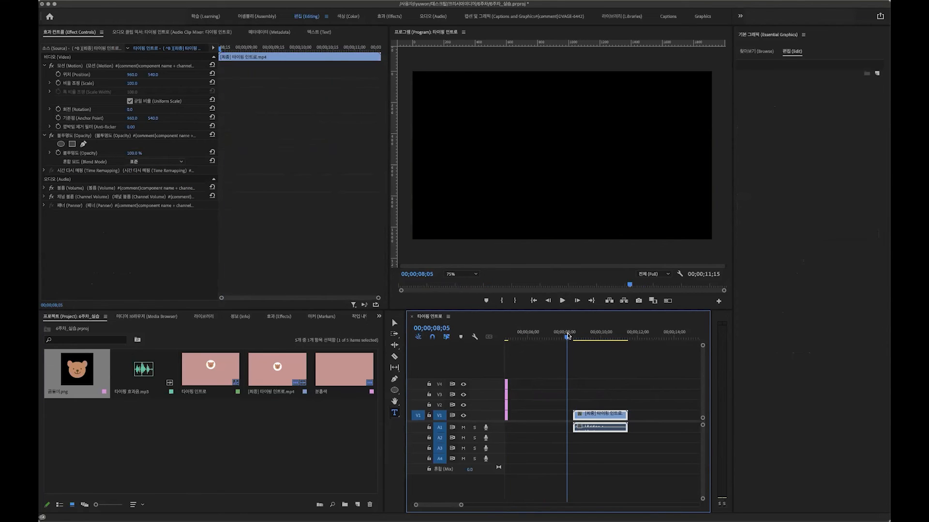
{"action": "key", "text": "space"}
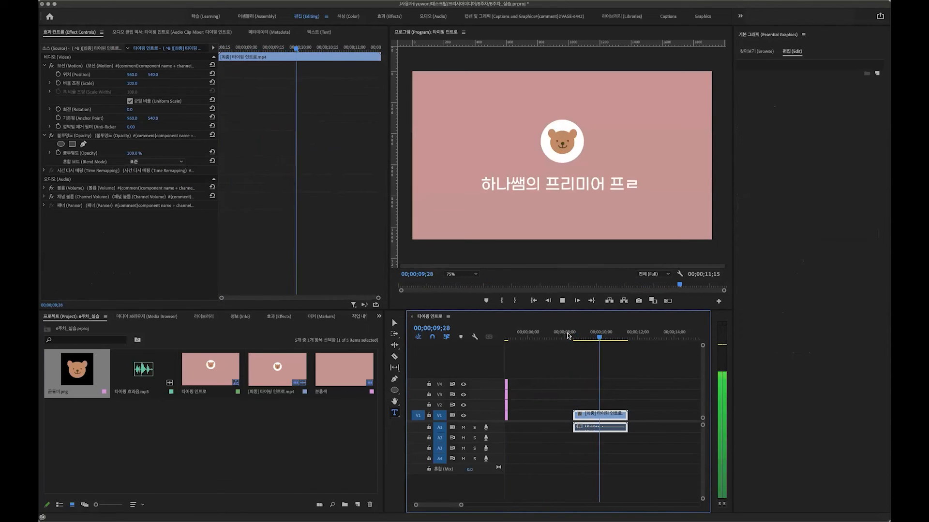
{"action": "key", "text": "space"}
Step: Play the newly built intro from the sequence start to compare it with the sample clip
{"action": "scroll", "coordinate": [547, 333], "scroll_direction": "left", "scroll_amount": 3}
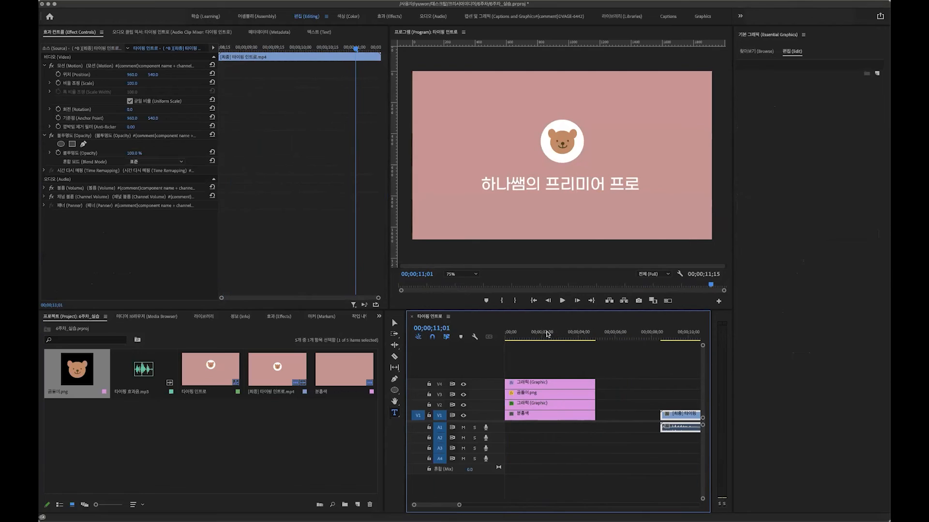
{"action": "key", "text": "Home"}
{"action": "key", "text": "space"}
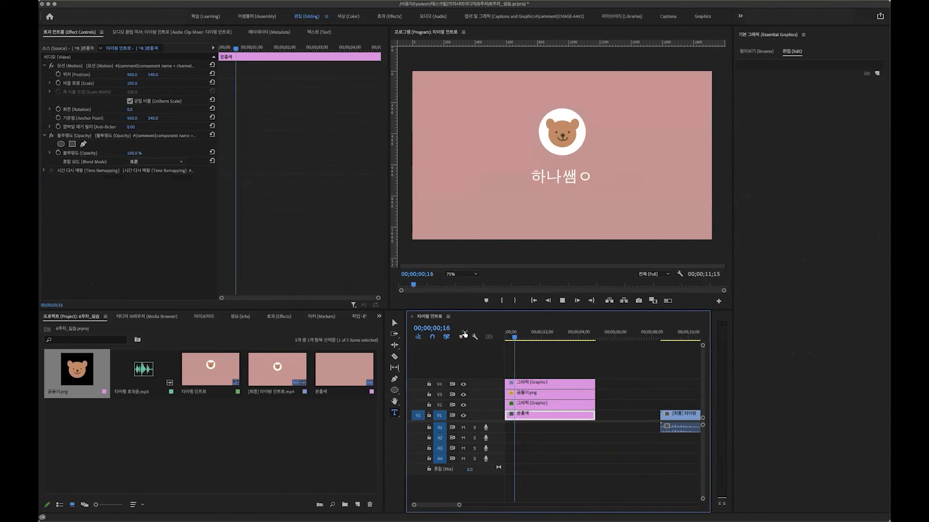
Step: Place the typing sound effect 타이핑 효과음.mp3 on audio track A1 at the start of the sequence
{"action": "key", "text": "space"}
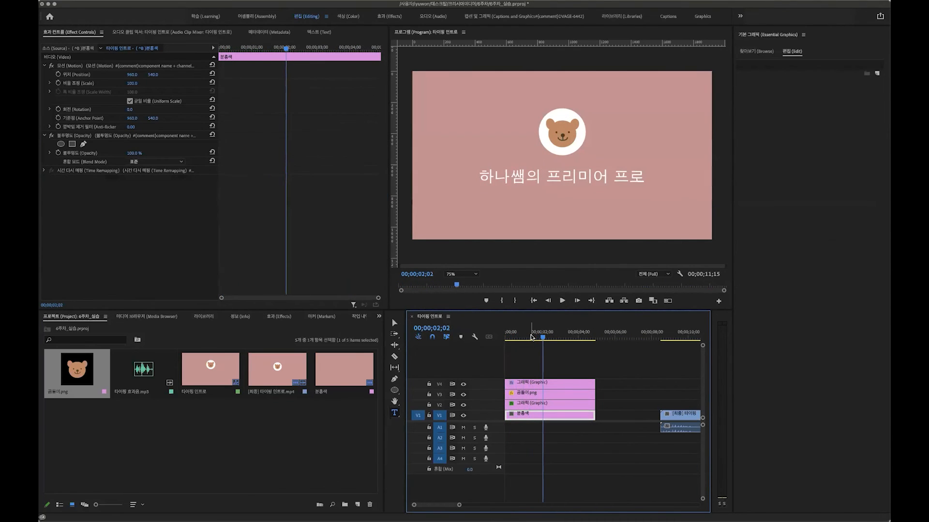
{"action": "left_click_drag", "start_coordinate": [549, 333], "coordinate": [479, 335]}
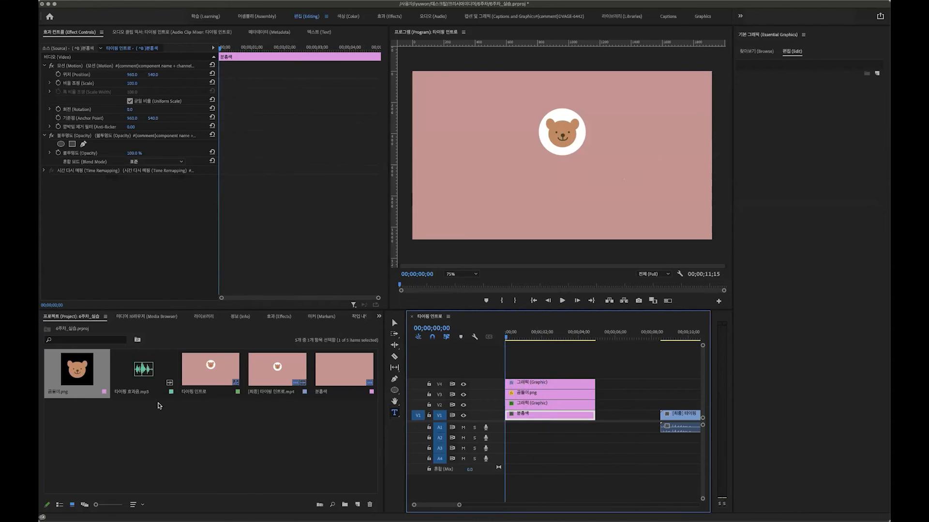
{"action": "left_click", "coordinate": [144, 371]}
{"action": "left_click_drag", "start_coordinate": [137, 360], "coordinate": [495, 431]}
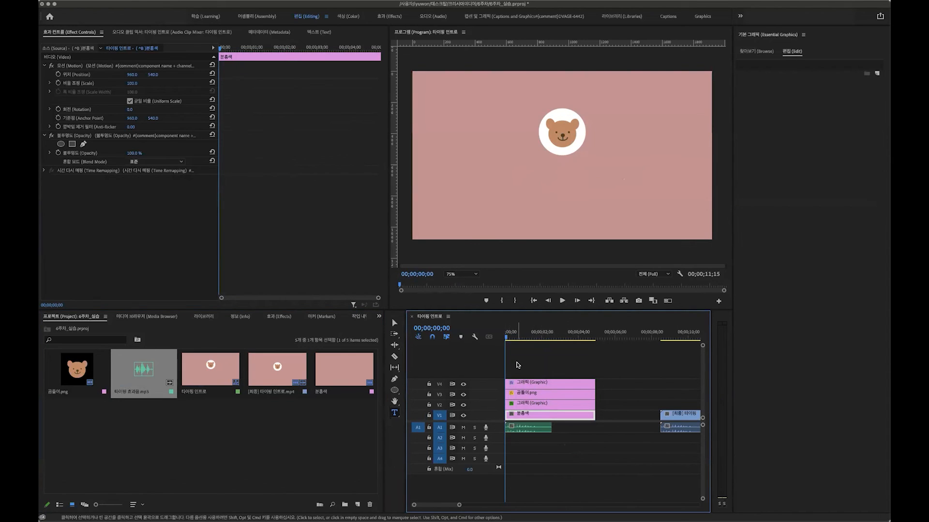
Step: Play the intro from the sequence start to check the typing sound against the title animation
{"action": "key", "text": "space"}
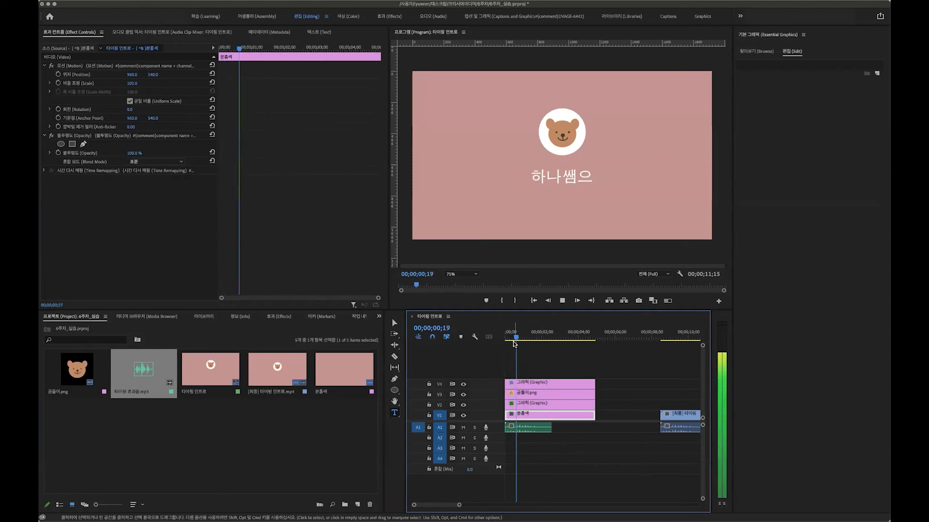
{"action": "key", "text": "space"}
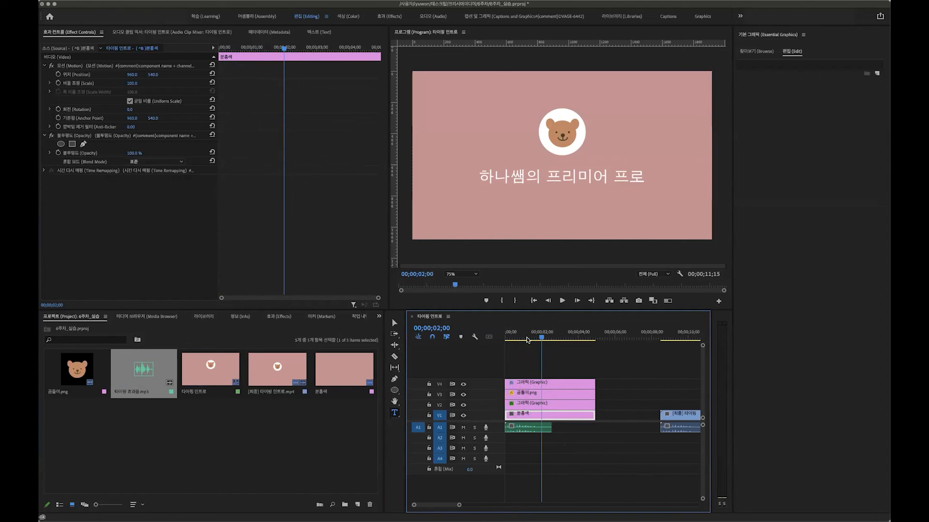
{"action": "key", "text": "Home"}
{"action": "key", "text": "space"}
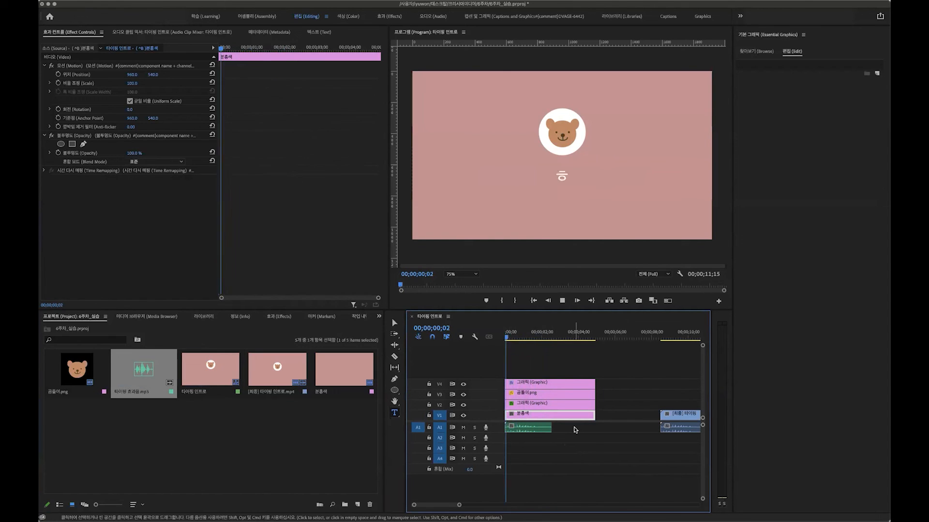
{"action": "key", "text": "space"}
{"action": "key", "text": "space"}
{"action": "key", "text": "space"}
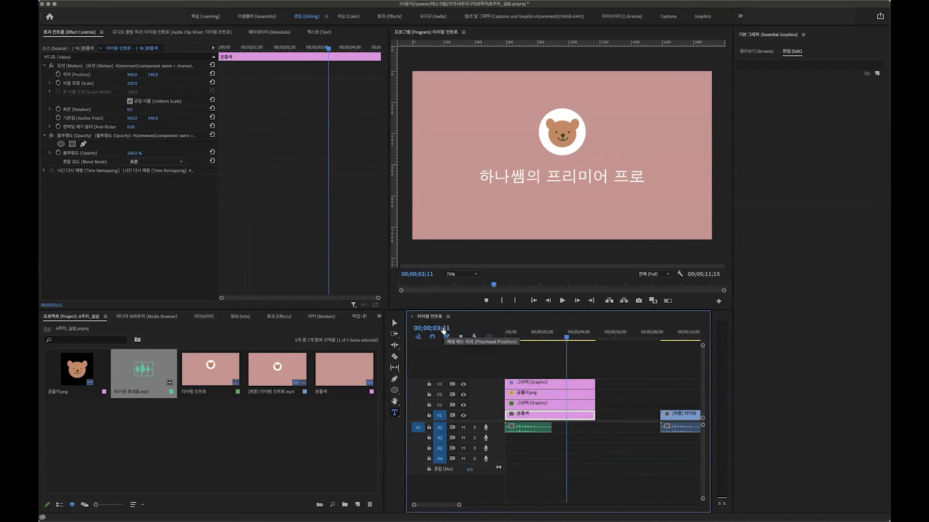
Step: Trim the four intro clips on tracks V1 to V4 together so they end at 00;00;03;00
{"action": "left_click", "coordinate": [443, 329]}
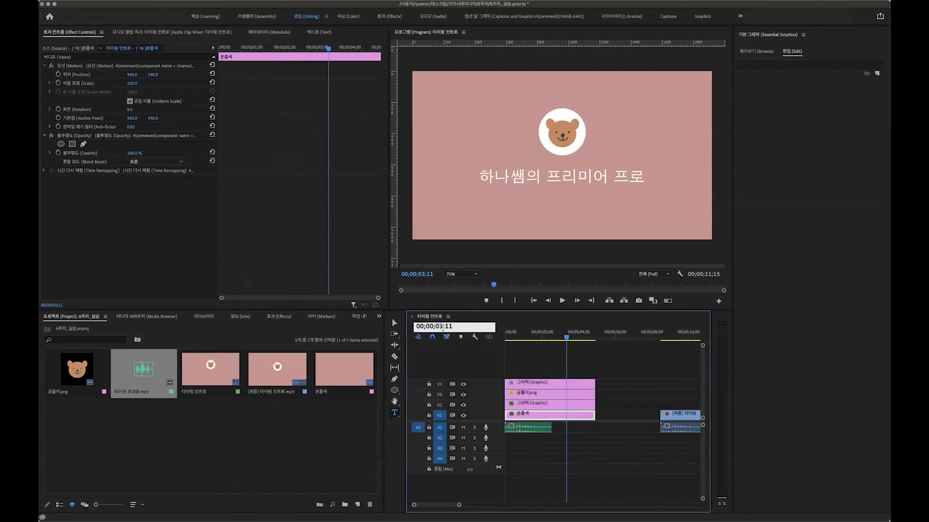
{"action": "type", "text": "300"}
{"action": "key", "text": "Return"}
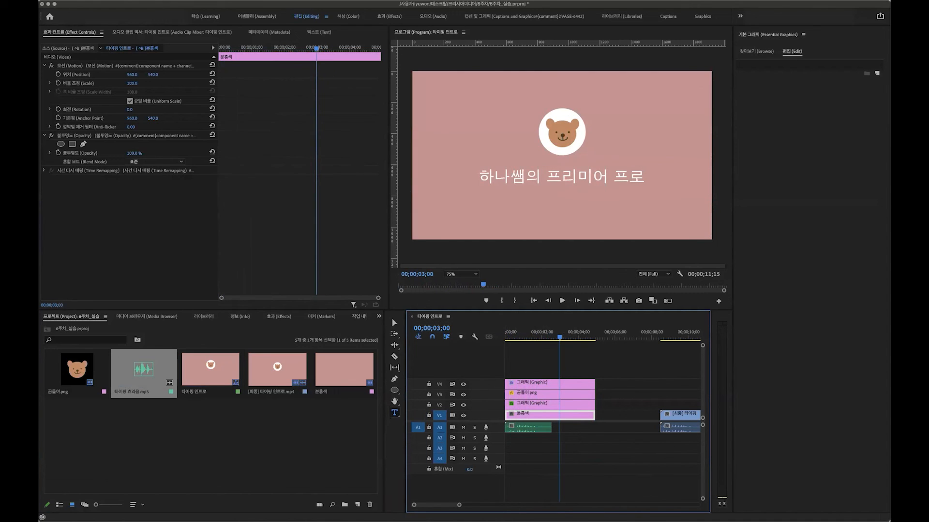
{"action": "left_click_drag", "start_coordinate": [629, 440], "coordinate": [505, 375]}
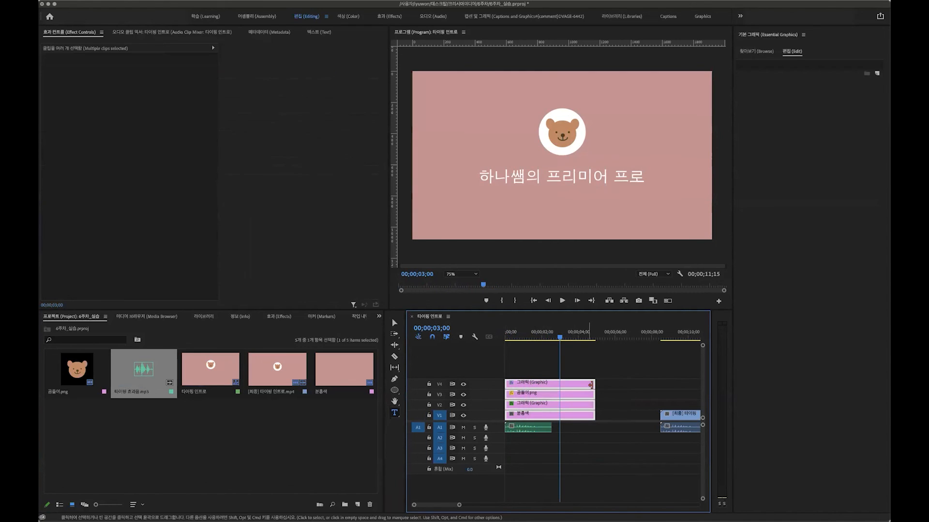
{"action": "left_click_drag", "start_coordinate": [594, 385], "coordinate": [556, 384]}
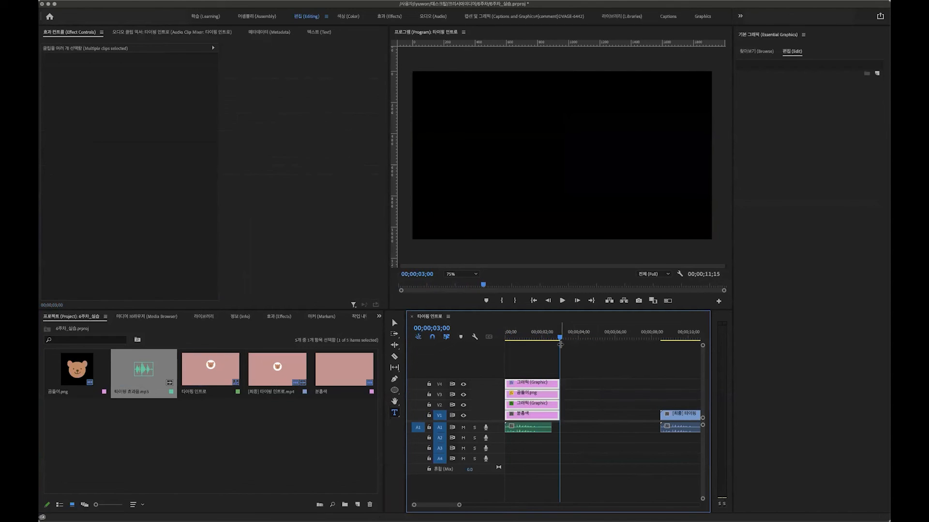
Step: Play the trimmed intro from the start and scrub through the end of the title
{"action": "key", "text": "Home"}
{"action": "key", "text": "space"}
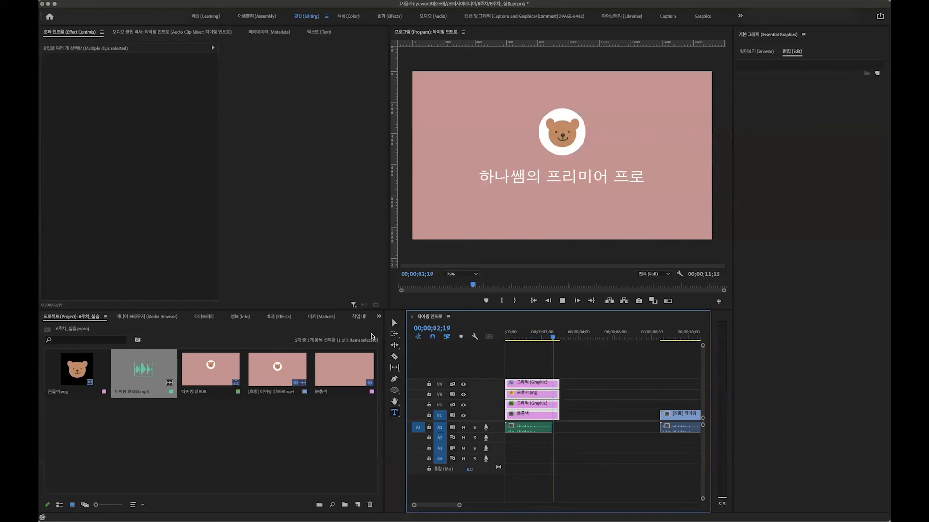
{"action": "key", "text": "space"}
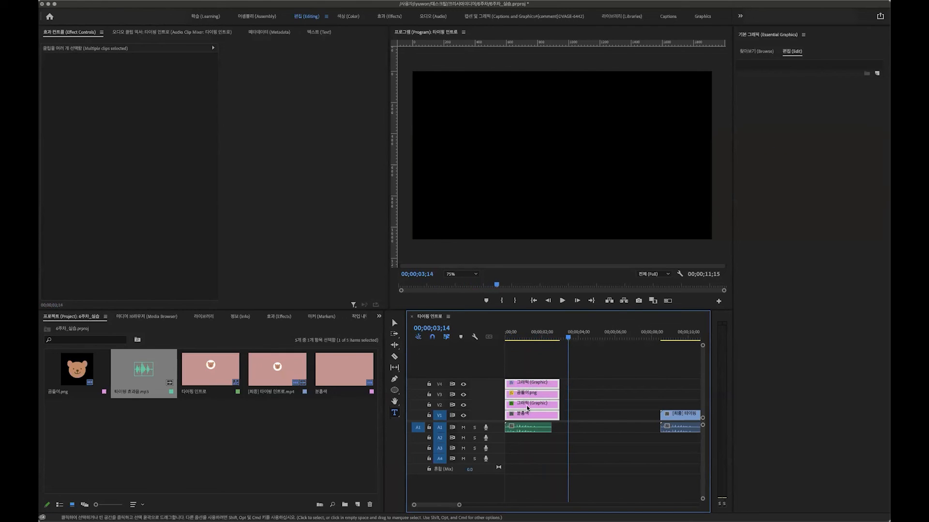
{"action": "left_click_drag", "start_coordinate": [542, 338], "coordinate": [503, 338]}
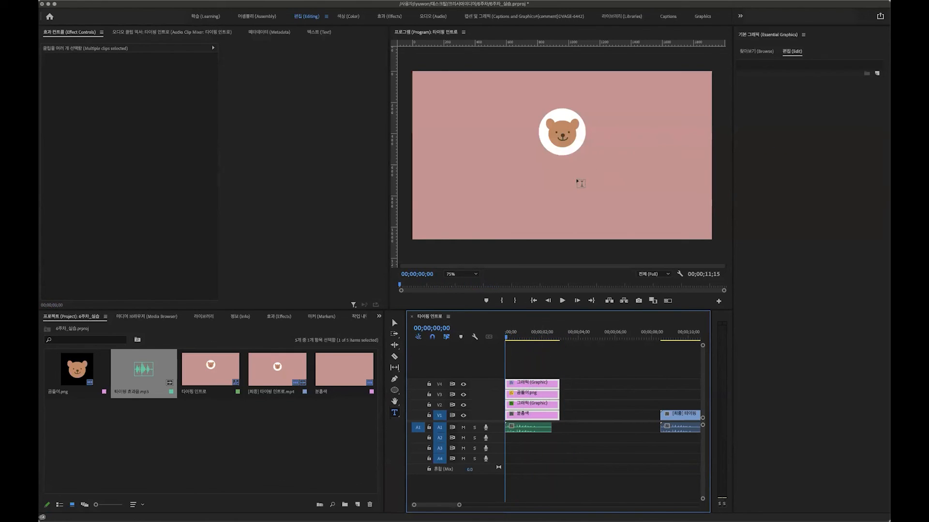
{"action": "key", "text": "space"}
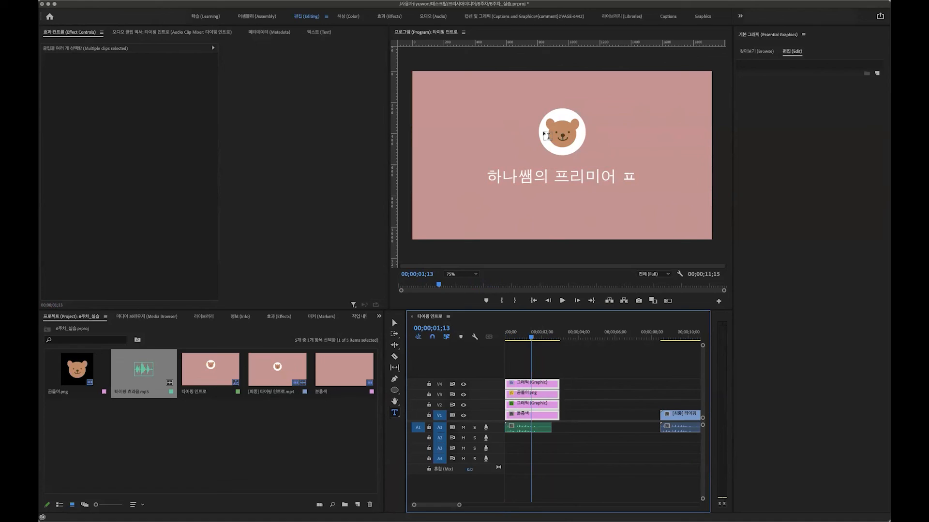
{"action": "mouse_move", "coordinate": [531, 338]}
{"action": "left_mouse_down"}
{"action": "mouse_move", "coordinate": [475, 327]}
{"action": "mouse_move", "coordinate": [543, 340]}
{"action": "left_mouse_up"}
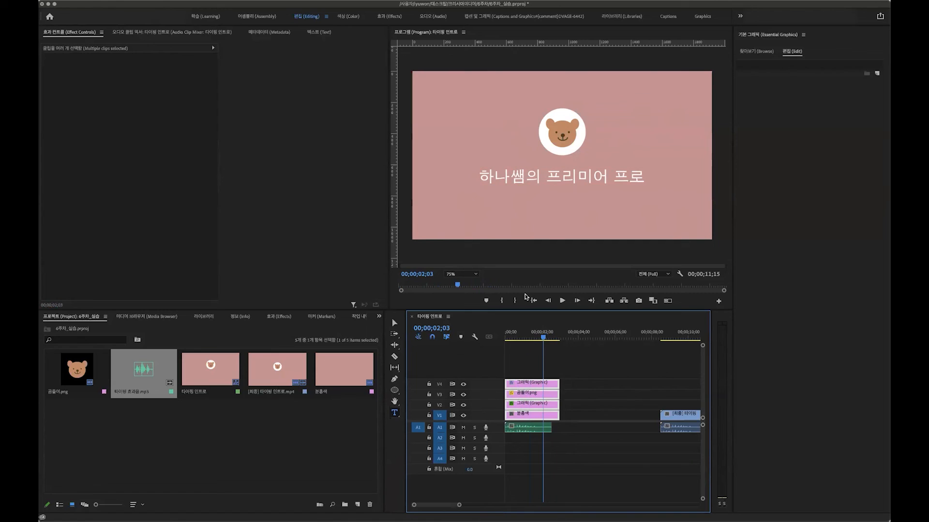
Step: Play the finished sample clip [최종] 타이핑 인트로.mp4 repeatedly from just before its start to compare it
{"action": "scroll", "coordinate": [624, 406], "scroll_direction": "right", "scroll_amount": 5}
{"action": "left_click", "coordinate": [570, 333]}
{"action": "key", "text": "space"}
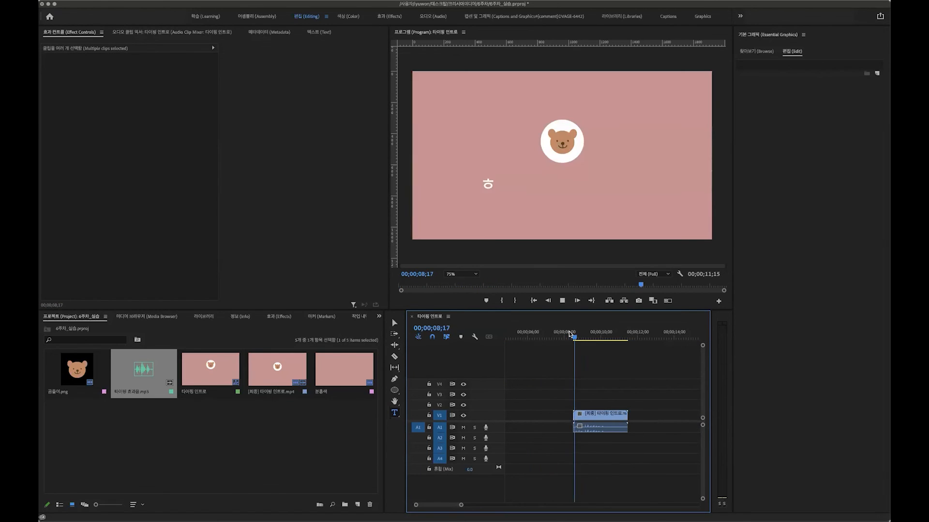
{"action": "key", "text": "space"}
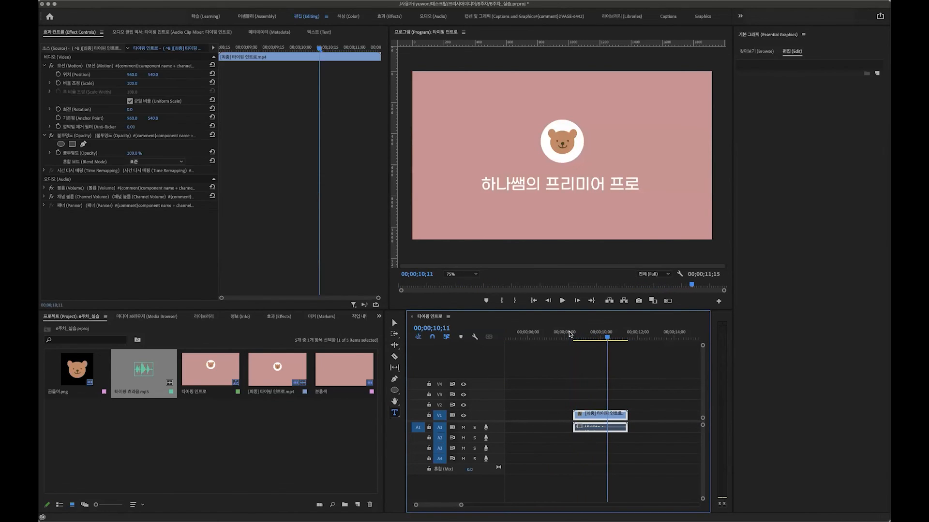
{"action": "key", "text": "space"}
{"action": "key", "text": "space"}
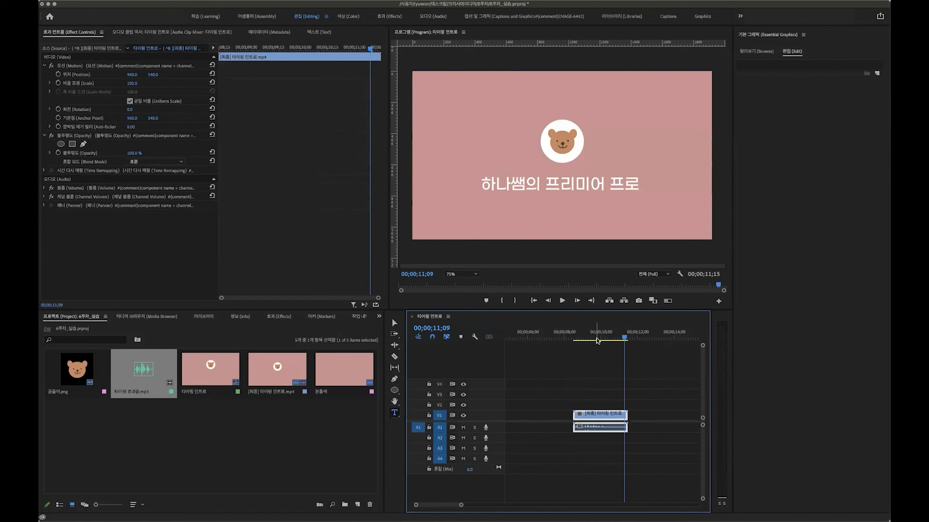
{"action": "left_click", "coordinate": [570, 334]}
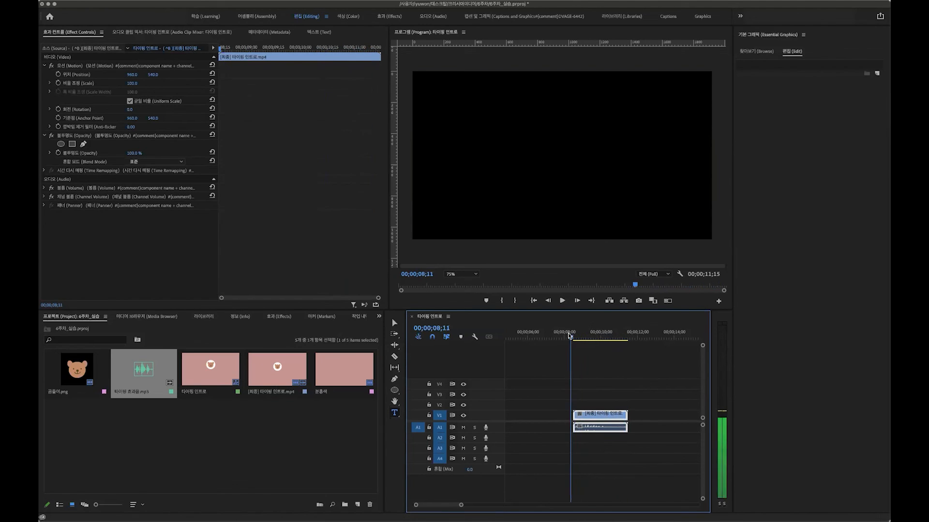
{"action": "key", "text": "space"}
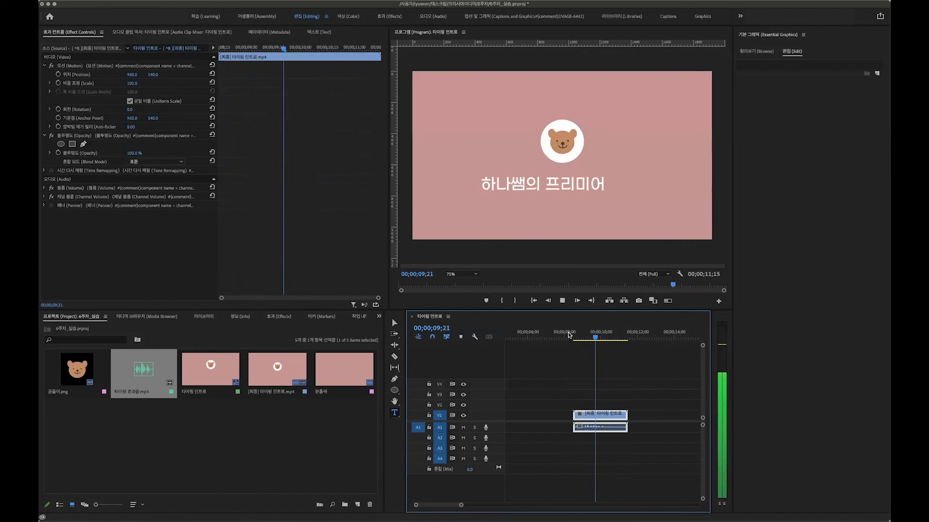
{"action": "key", "text": "space"}
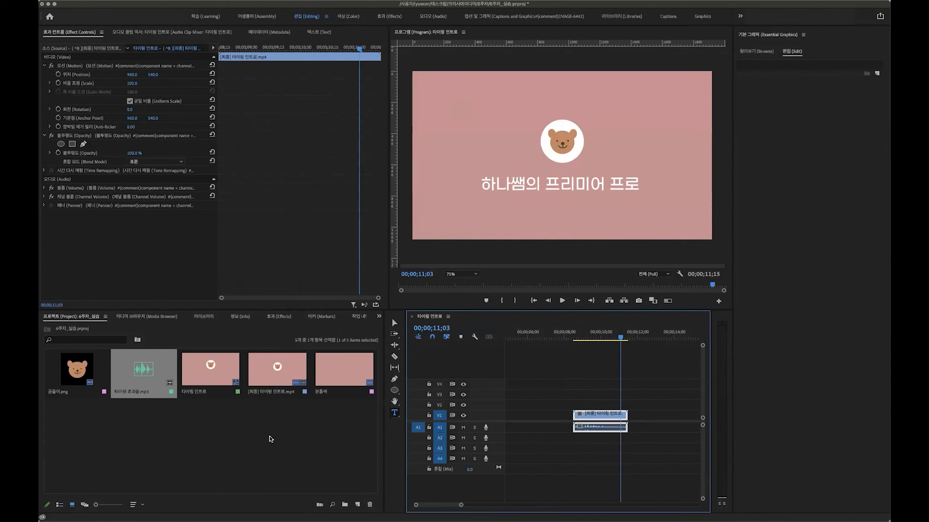
Step: Show the project items as a list and create a bin named 타이핑 인트로
{"action": "left_click", "coordinate": [200, 407]}
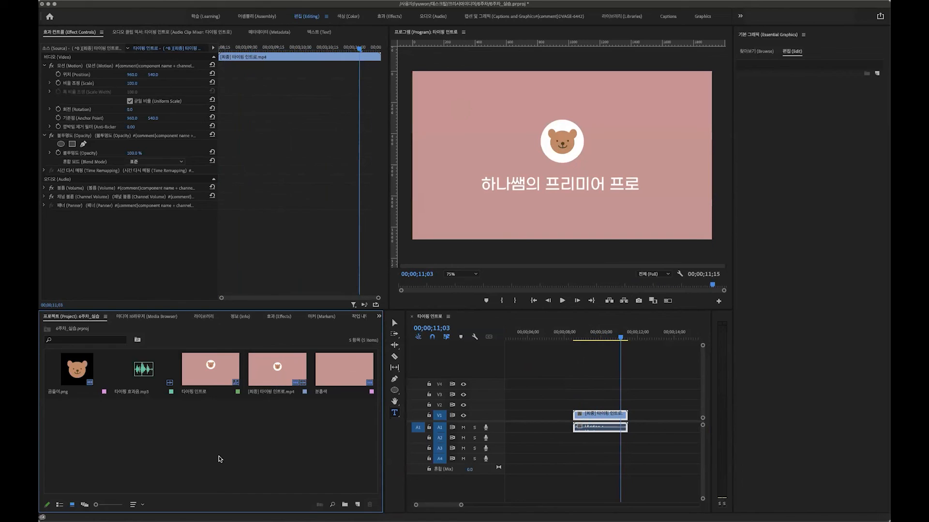
{"action": "left_click", "coordinate": [60, 504]}
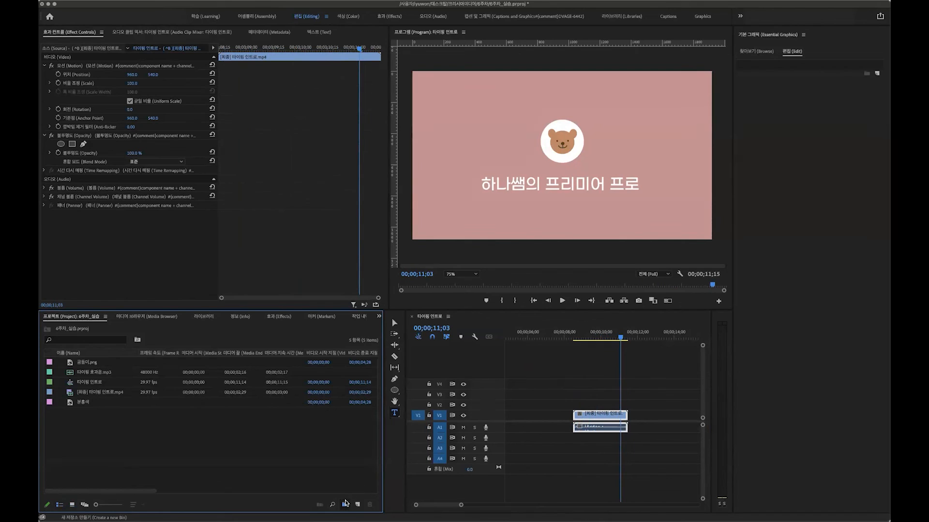
{"action": "left_click", "coordinate": [345, 504]}
{"action": "key", "text": "BackSpace"}
{"action": "key", "text": "BackSpace"}
{"action": "key", "text": "BackSpace"}
{"action": "key", "text": "BackSpace"}
{"action": "key", "text": "BackSpace"}
{"action": "key", "text": "BackSpace"}
{"action": "key", "text": "BackSpace"}
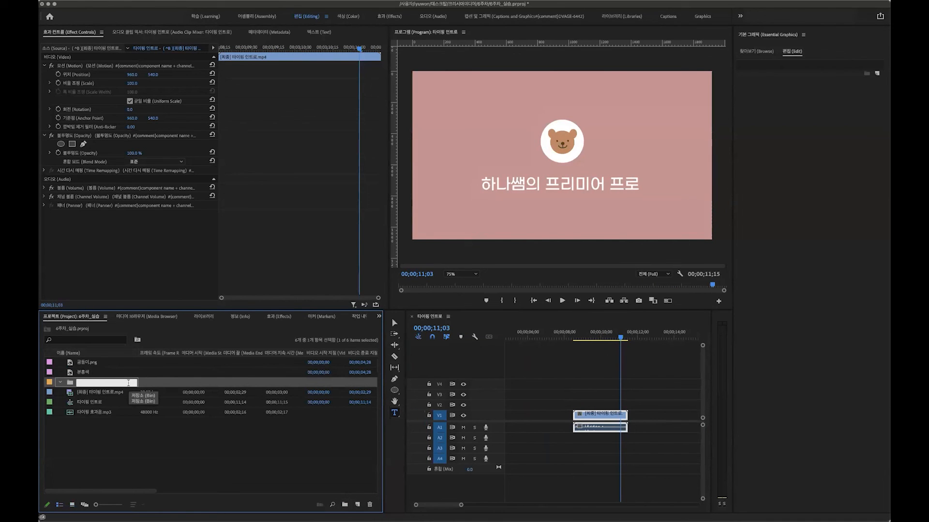
{"action": "type", "text": "타이핑 인"}
{"action": "type", "text": "트로"}
{"action": "key", "text": "Return"}
Step: Move all five project items into the 타이핑 인트로 bin and collapse it
{"action": "left_click_drag", "start_coordinate": [162, 446], "coordinate": [86, 383]}
{"action": "left_click", "coordinate": [85, 370]}
{"action": "left_click", "coordinate": [86, 366], "text": "shift"}
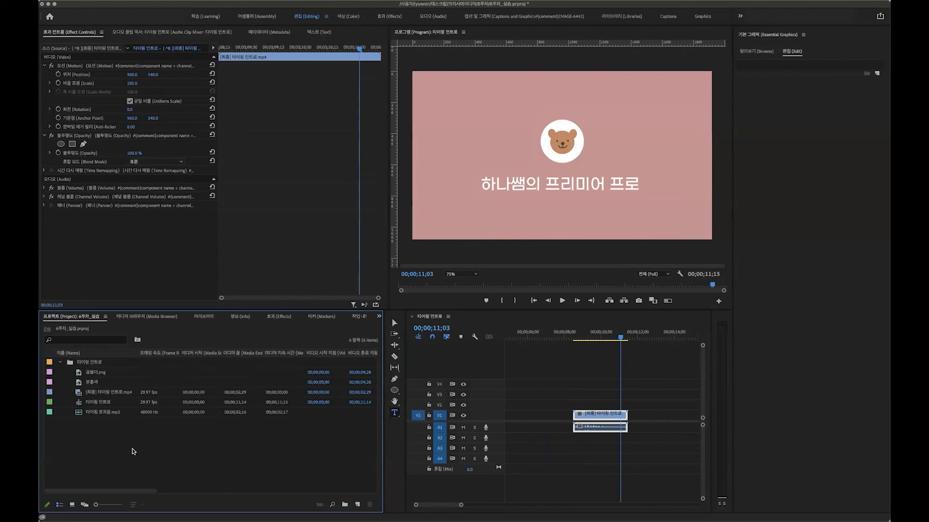
{"action": "left_click", "coordinate": [60, 362]}
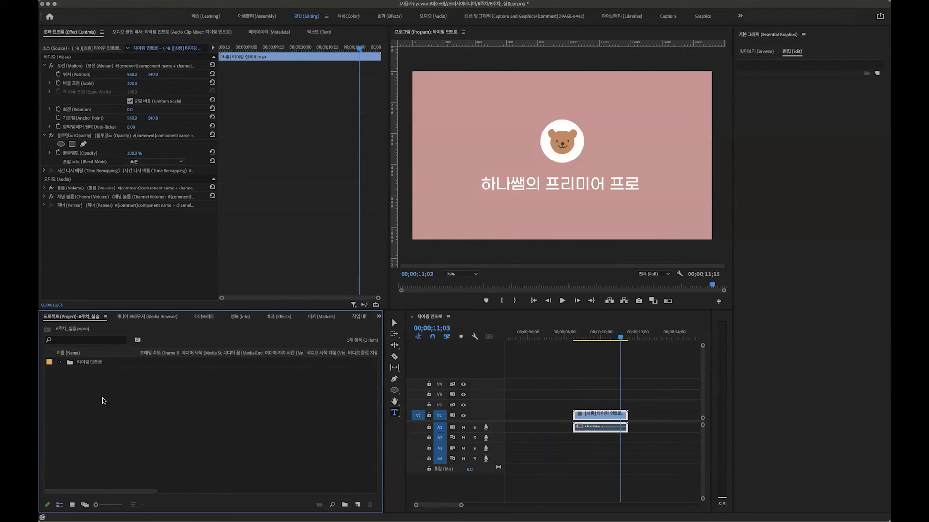
Step: Create a second bin named 시네마틱 인트로 in the project and open it
{"action": "left_click", "coordinate": [357, 504]}
{"action": "left_click", "coordinate": [301, 466]}
{"action": "left_click", "coordinate": [345, 505]}
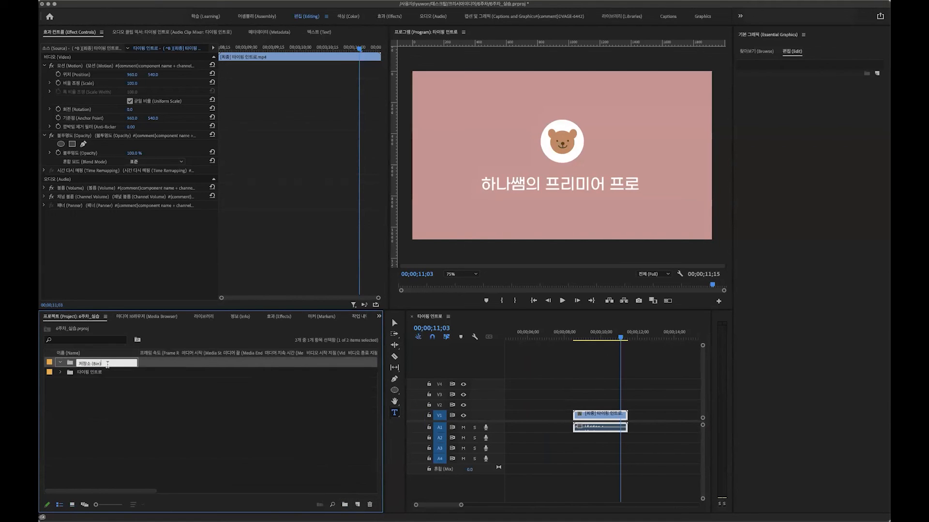
{"action": "type", "text": "시네마틱 인트로"}
{"action": "key", "text": "Return"}
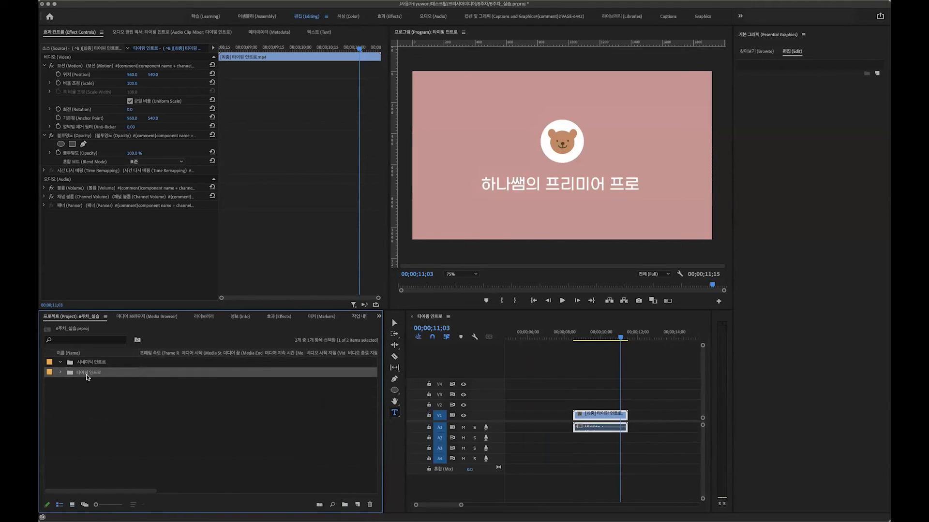
{"action": "left_click", "coordinate": [98, 364]}
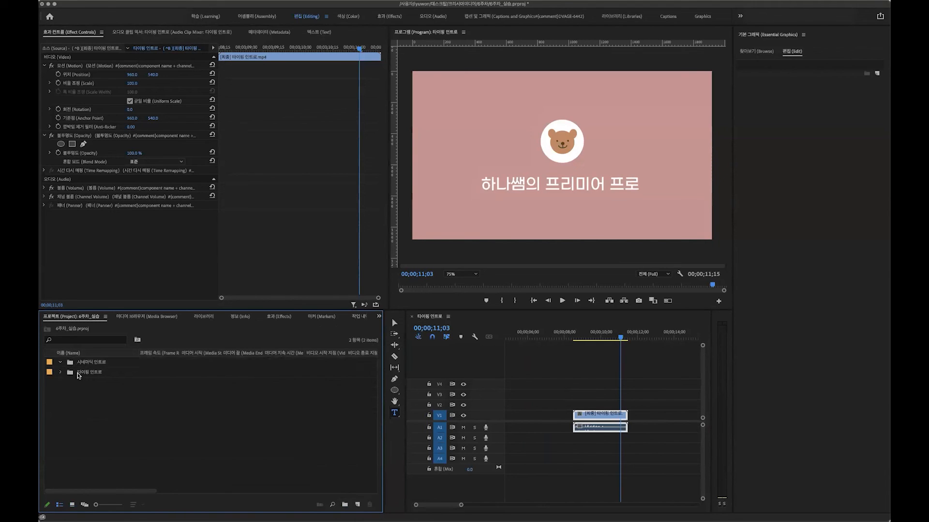
{"action": "double_click", "coordinate": [90, 365]}
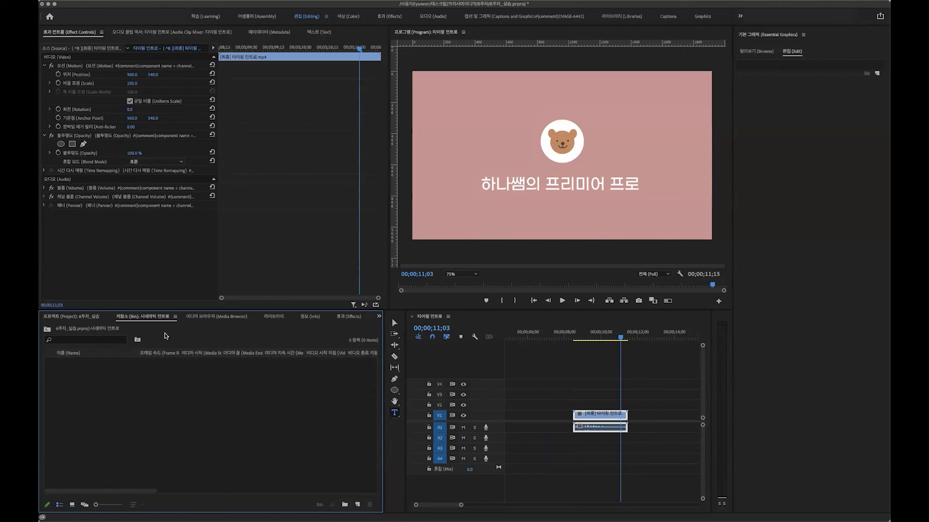